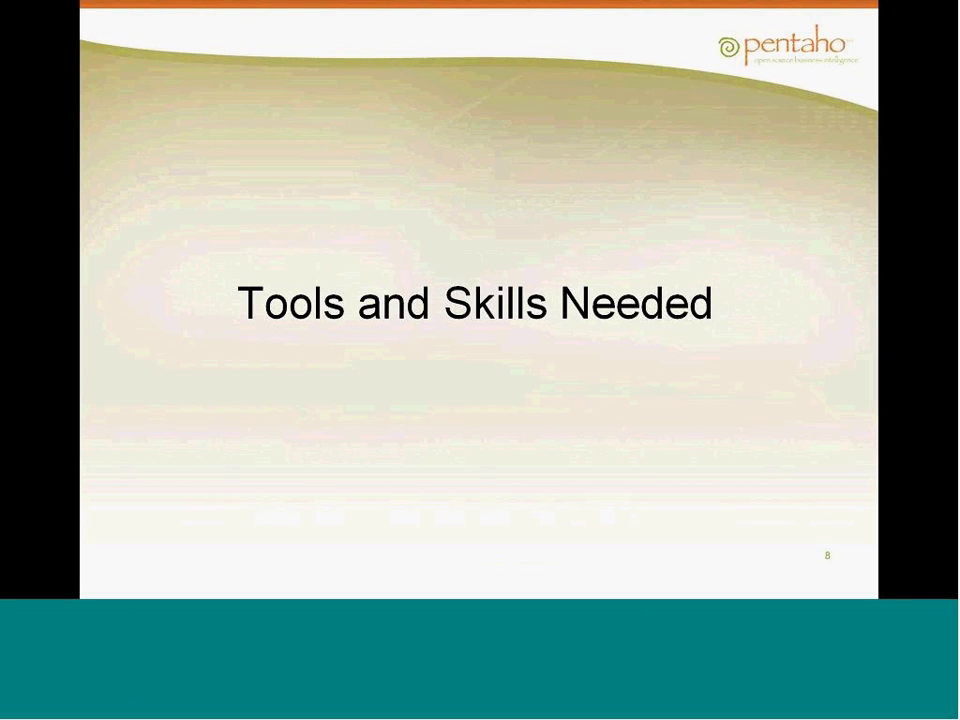
- Advance to the 'Tools & Skill sets needed to customize' slide
key(Right)
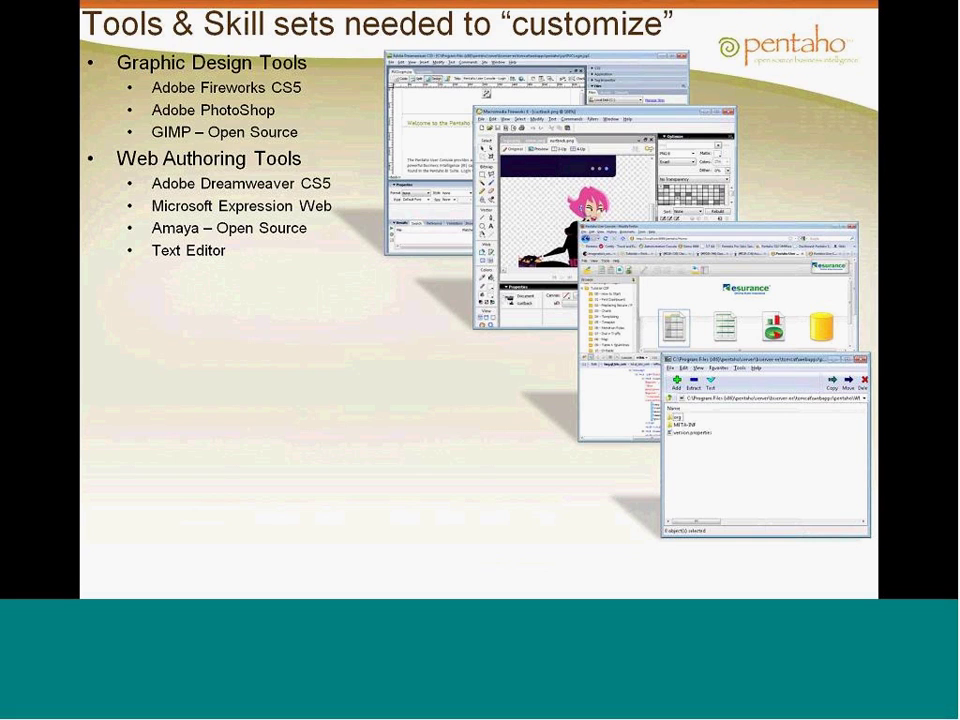
- Reveal the web browser debugging plug-ins bullet and the HTML(5), CSS(3), JavaScript skills bullet
key(Right)
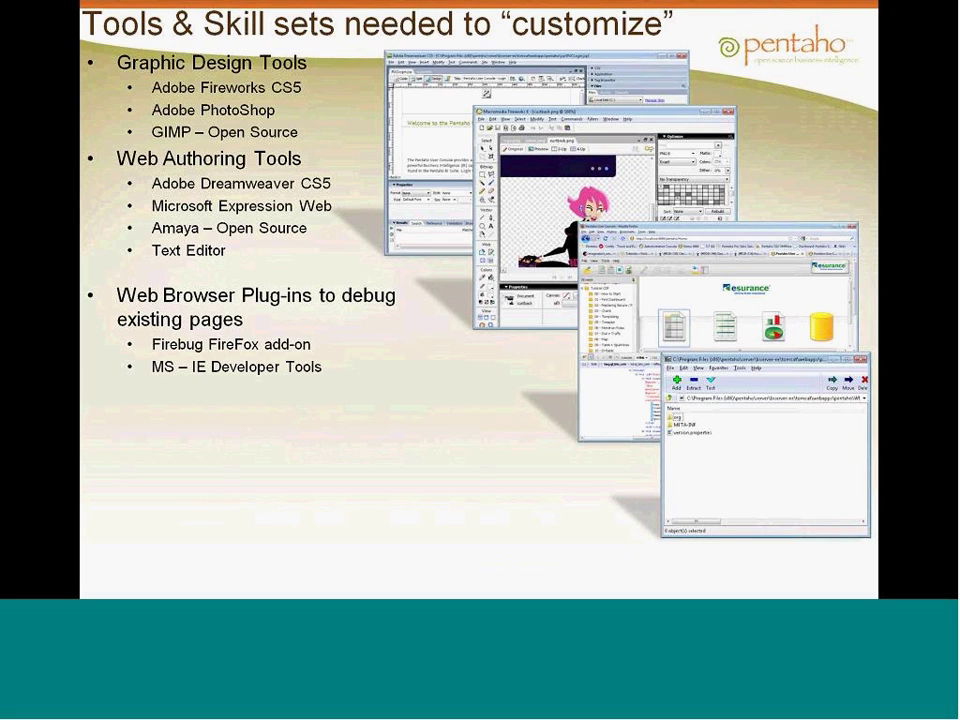
key(Right)
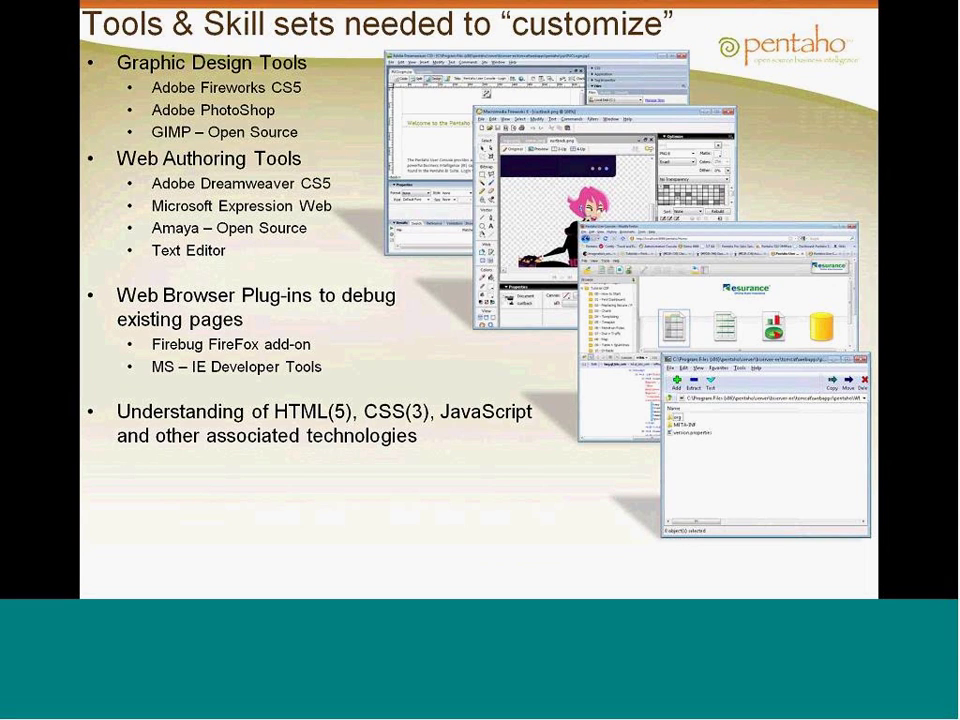
- Reveal the Archive Utilities bullet on the customization tools slide
key(Right)
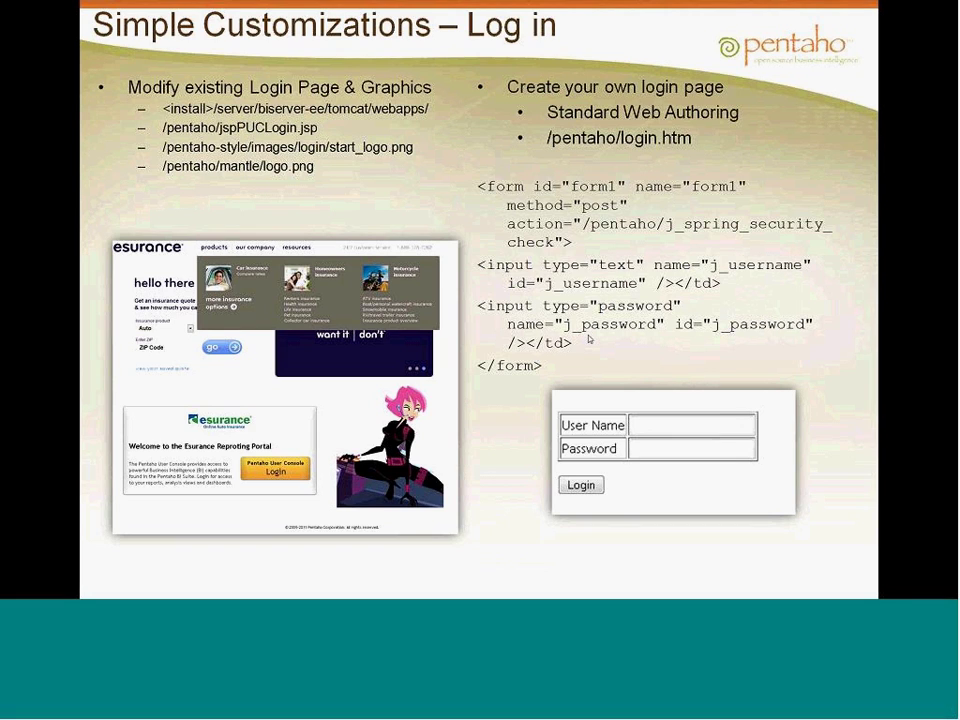
- In Firefox, load the custom login.htm page of the Pentaho User Console
key(alt+Tab)
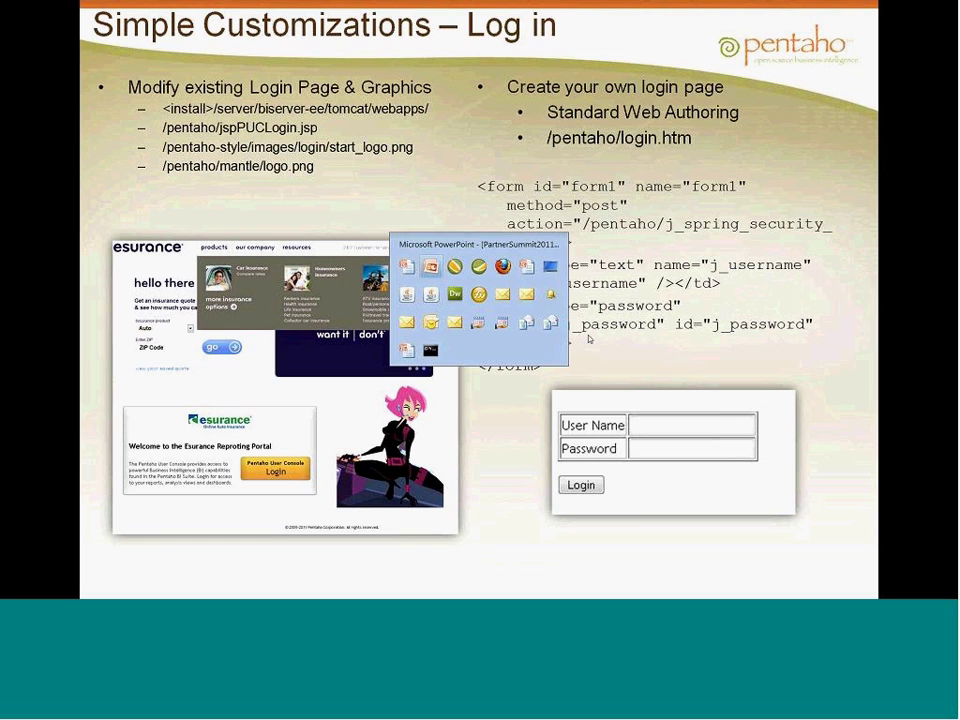
key(alt+Tab)
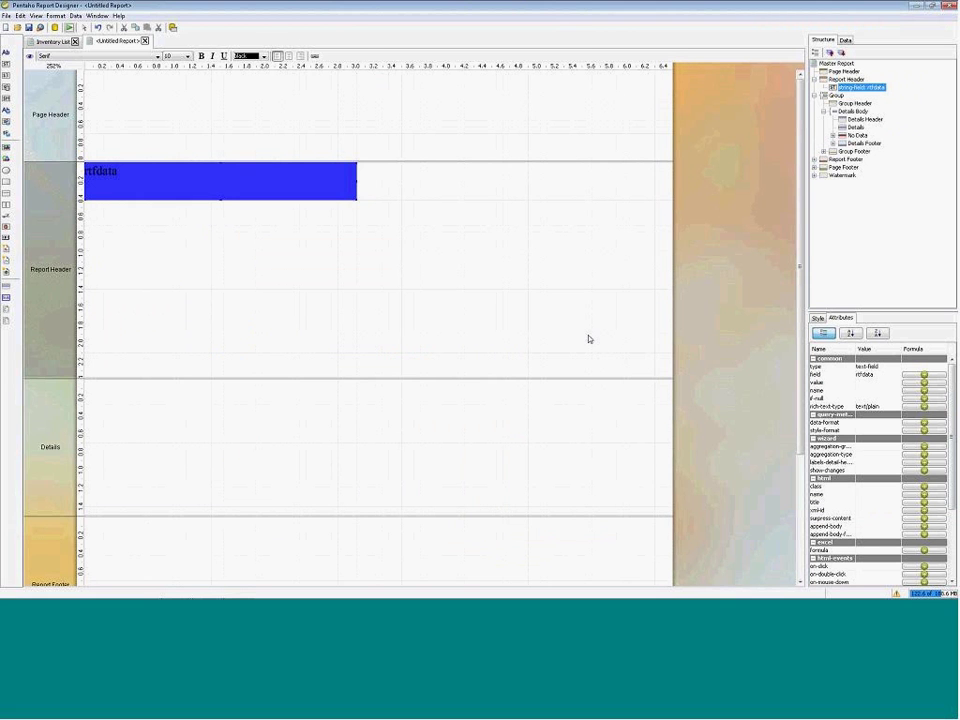
key(alt+Tab)
key(alt+Tab)
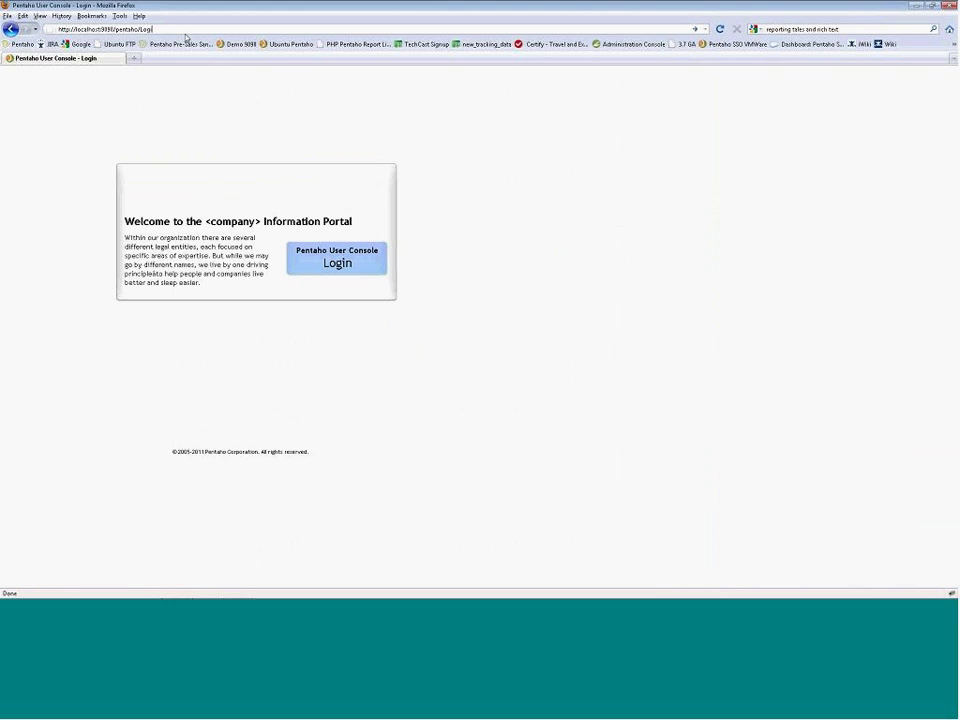
click(184, 36)
key(BackSpace)
key(BackSpace)
key(BackSpace)
key(BackSpace)
key(BackSpace)
text(login.htm)
key(Return)
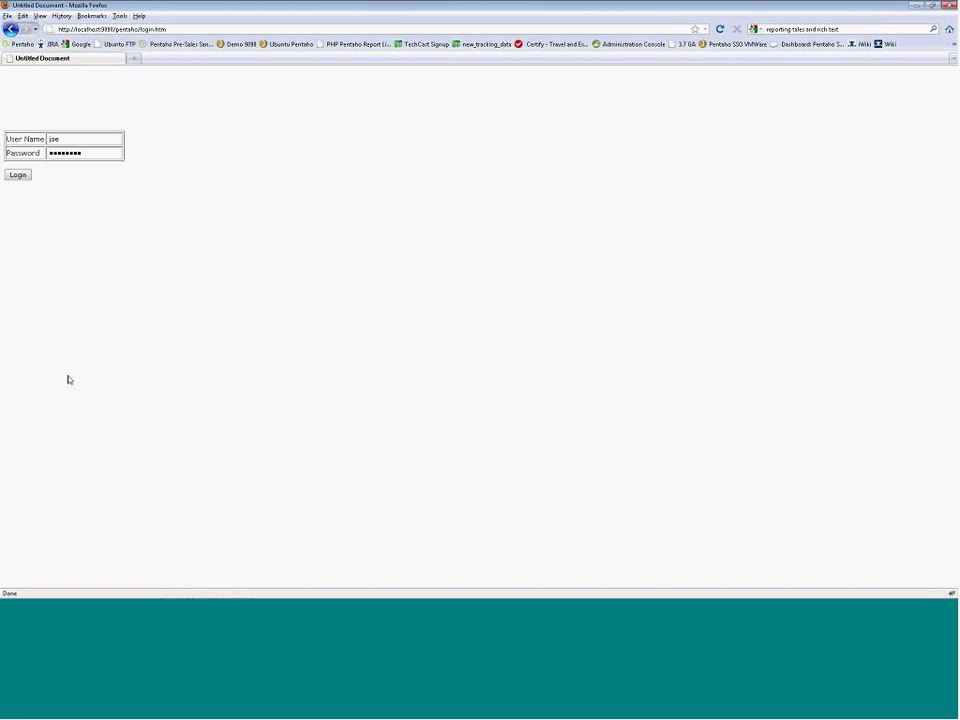
- Log out of the console and show CustomerPUCLogin.jsp in Dreamweaver design view
key(alt+Tab)
key(alt+Tab)
key(alt+Tab)
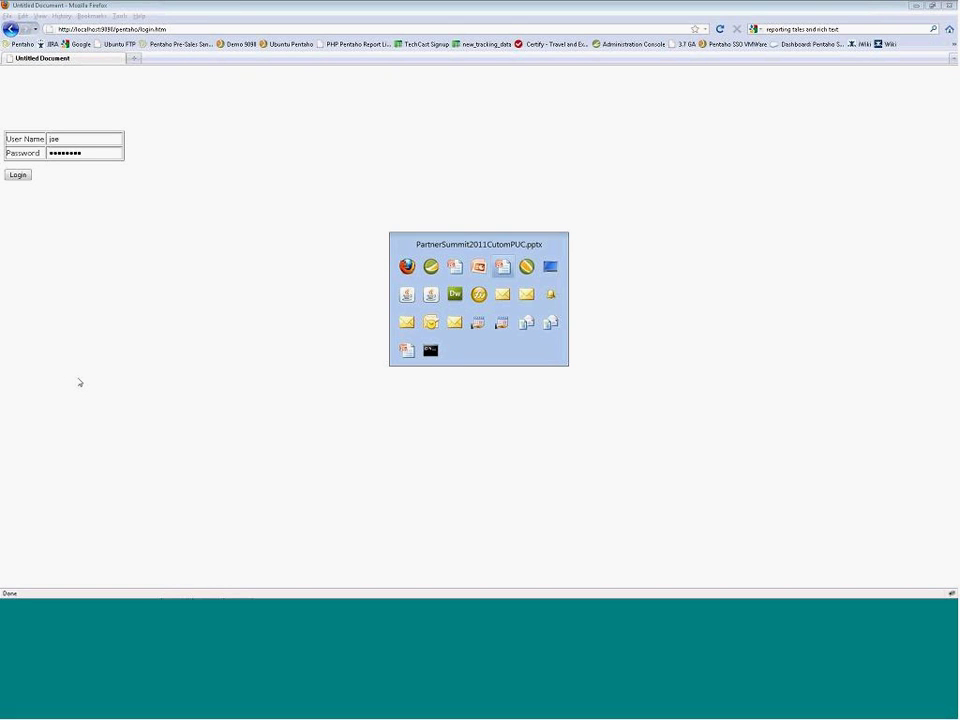
key(alt+Tab)
key(alt+Tab)
key(alt+Tab)
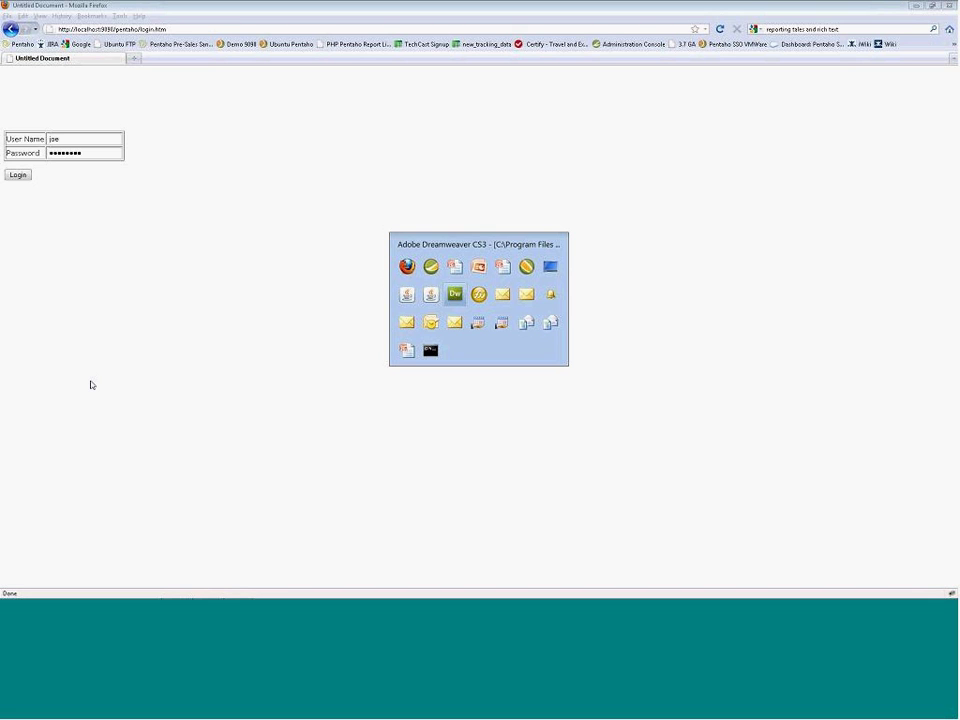
key(ctrl+Tab)
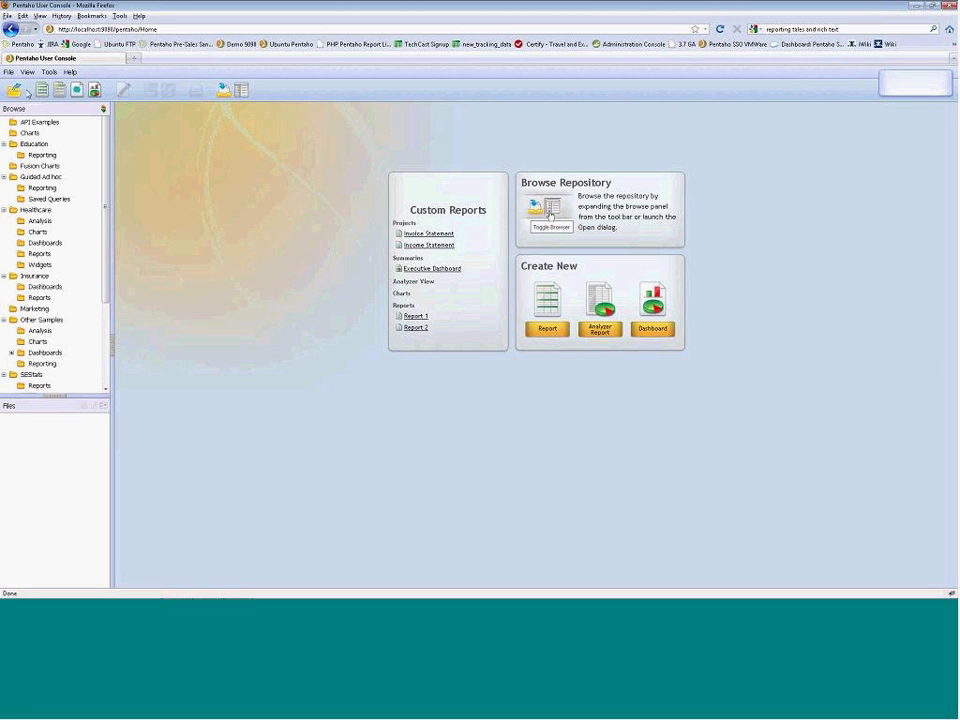
click(12, 74)
click(24, 181)
key(alt+Tab)
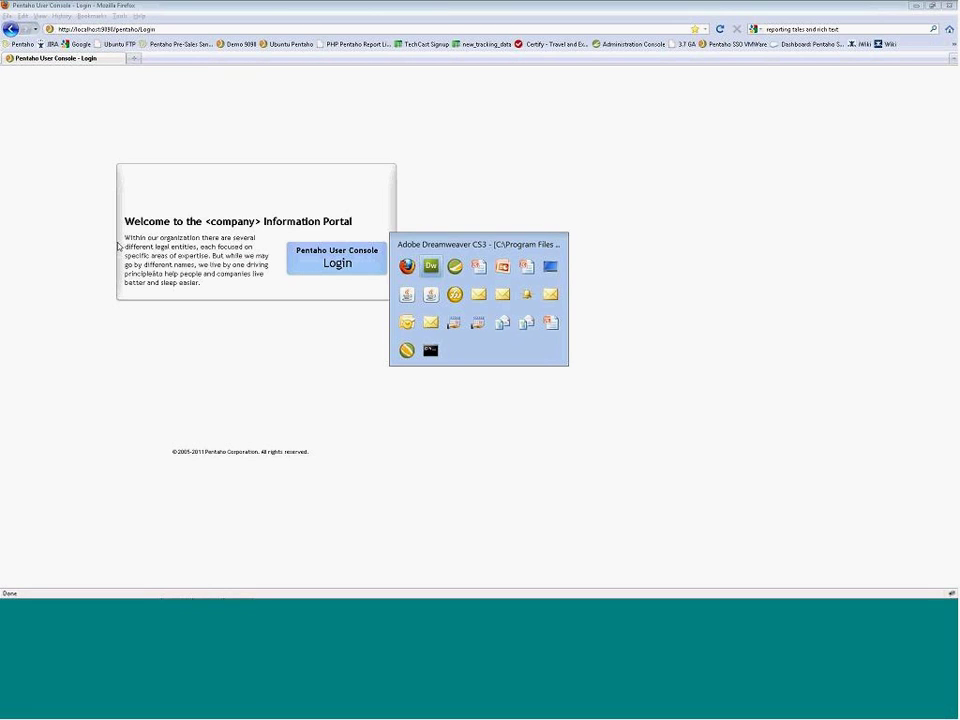
click(62, 43)
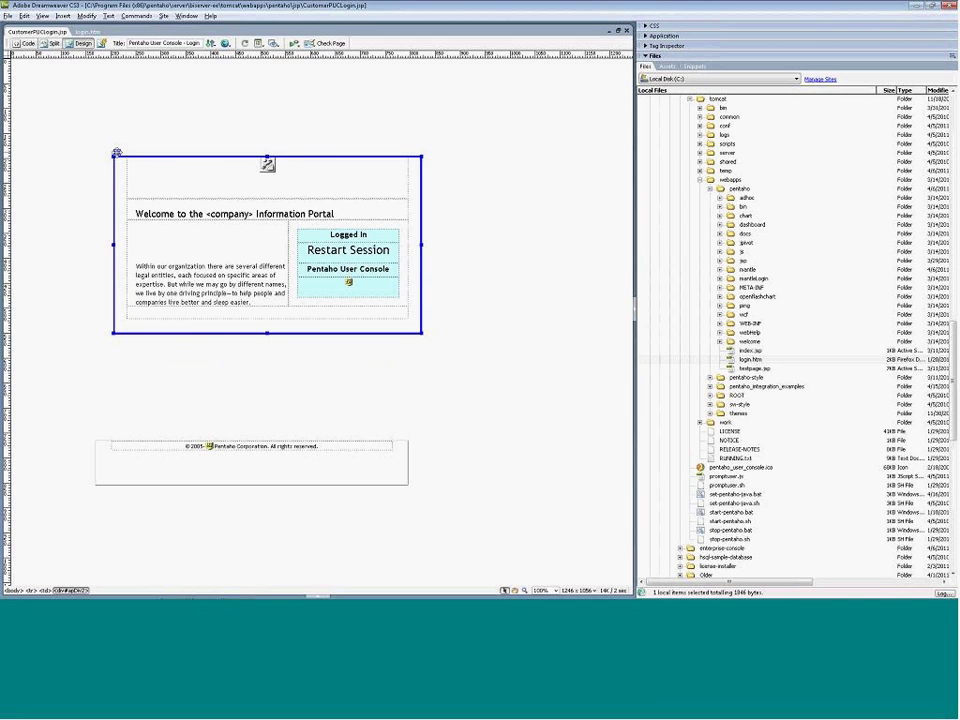
- Trial-move the login box up and left, undo it, and bring Fireworks forward
drag(116, 152, 91, 101)
click(24, 16)
click(28, 26)
key(alt+Tab)
key(Tab)
key(Tab)
key(Tab)
key(Tab)
key(Tab)
key(Tab)
key(Tab)
key(Tab)
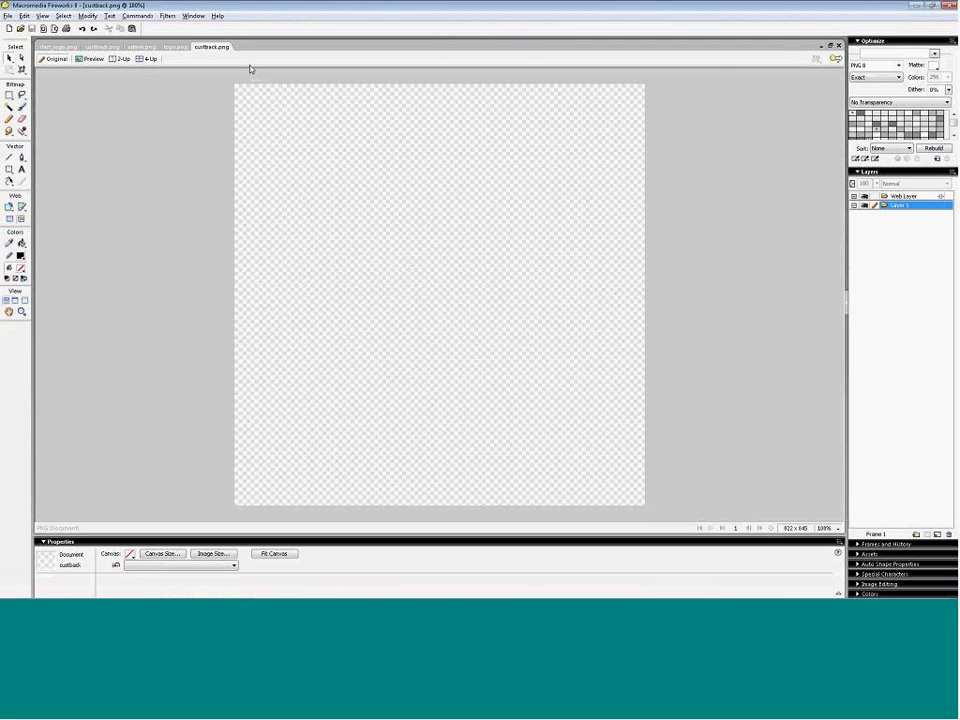
- Paste the PayPal page screenshot into curtback.png and save it
click(24, 16)
click(24, 16)
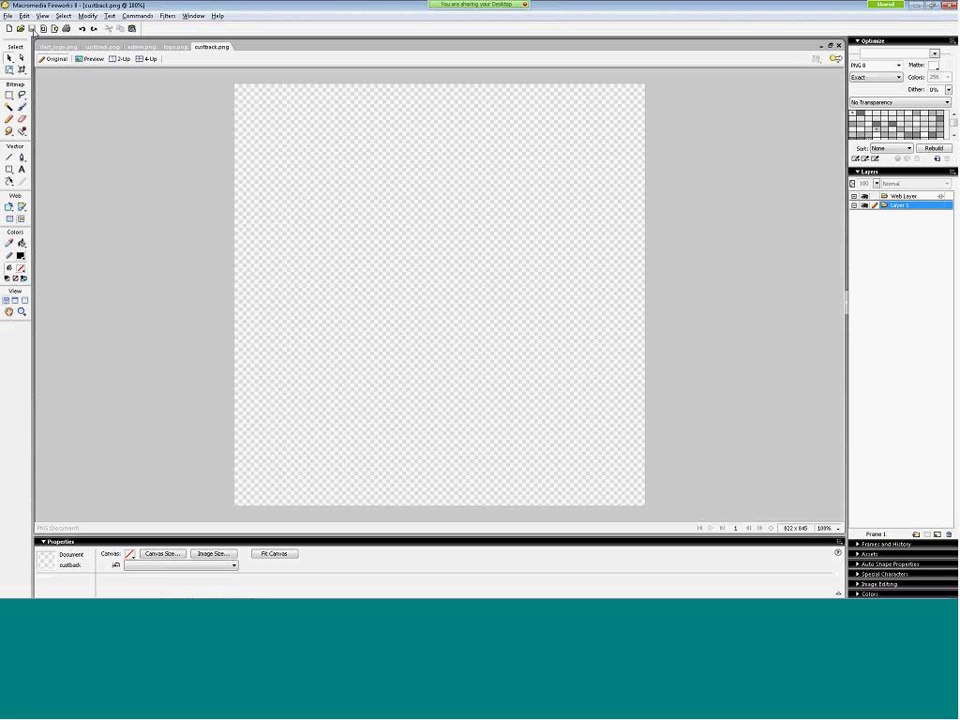
key(ctrl+v)
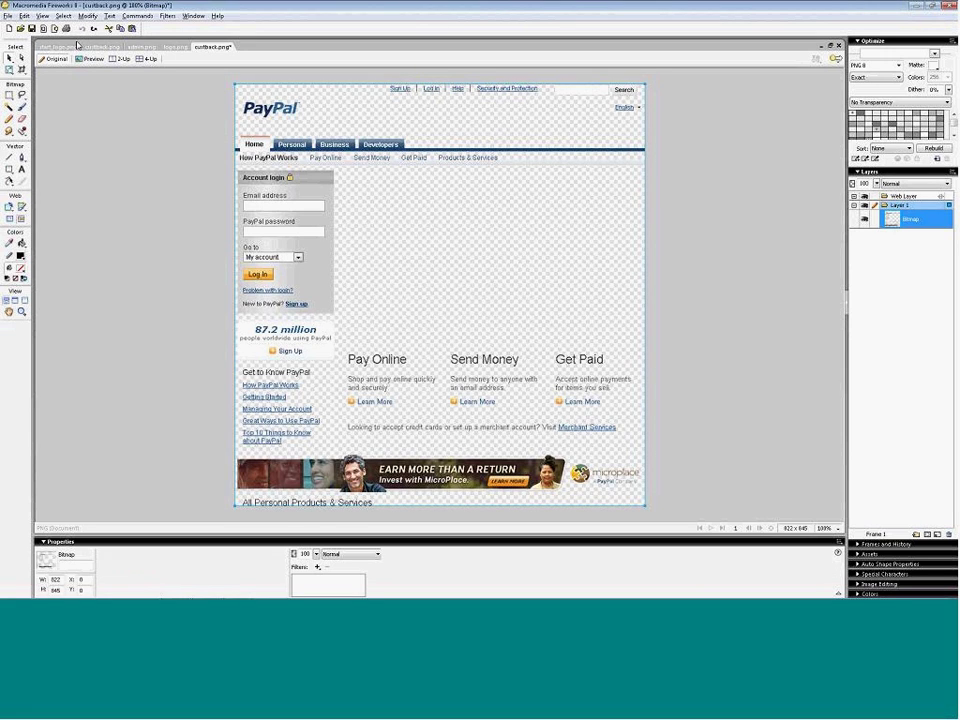
click(31, 28)
key(alt+Tab)
key(alt+Tab)
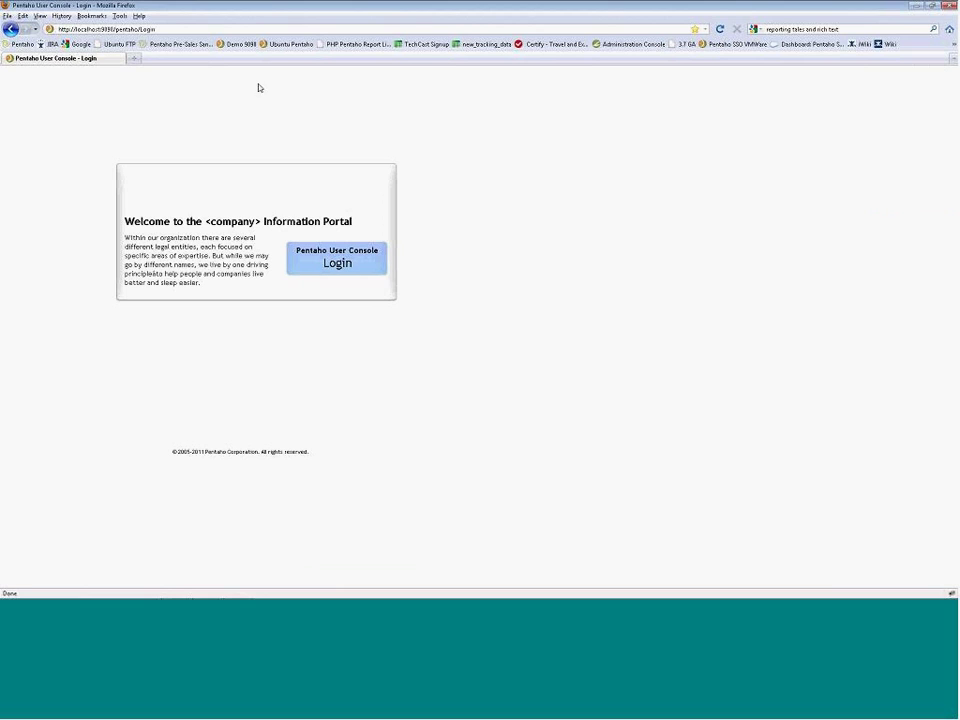
- Reload the login page to show the PayPal screenshot as its background
click(720, 29)
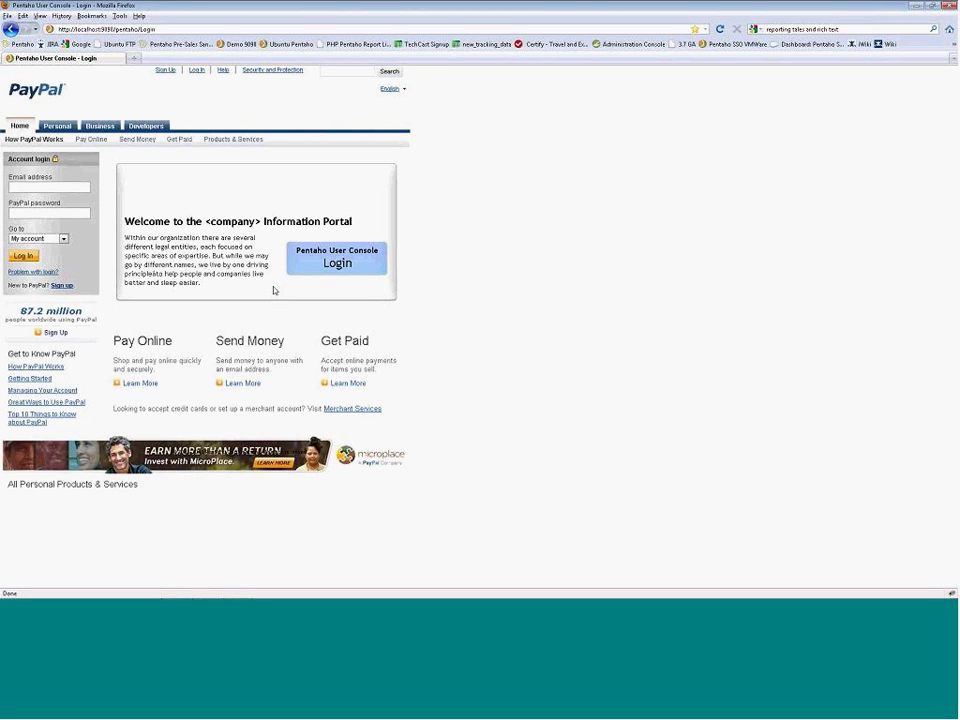
key(alt+Tab)
key(alt+Tab)
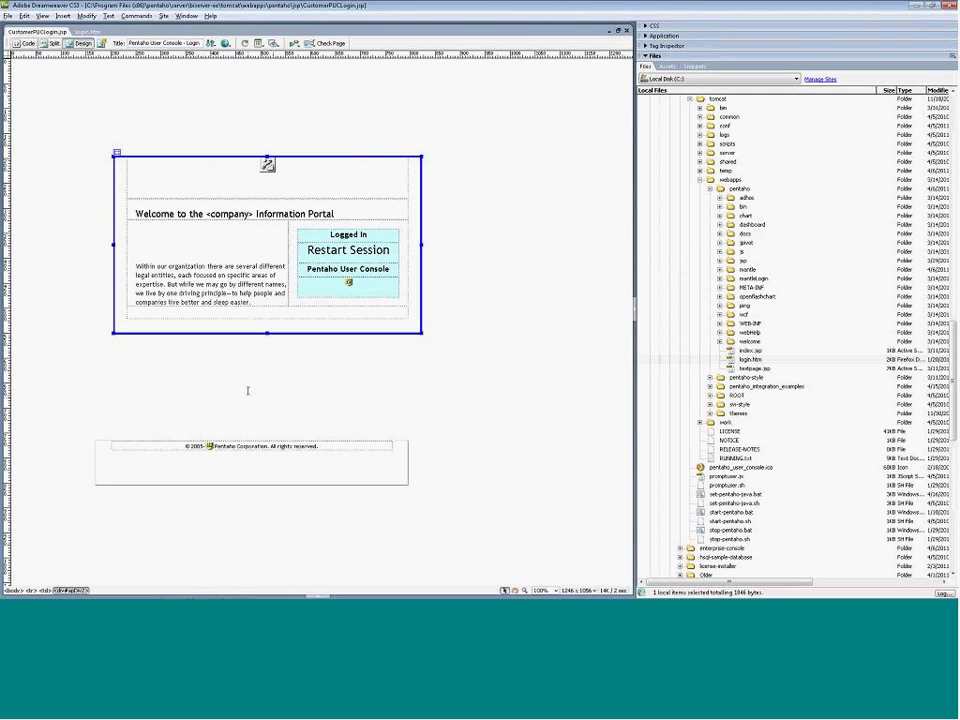
- Move the login box up-left, save and preview it, then drag it back to its original spot
right_click(292, 176)
key(Escape)
click(322, 158)
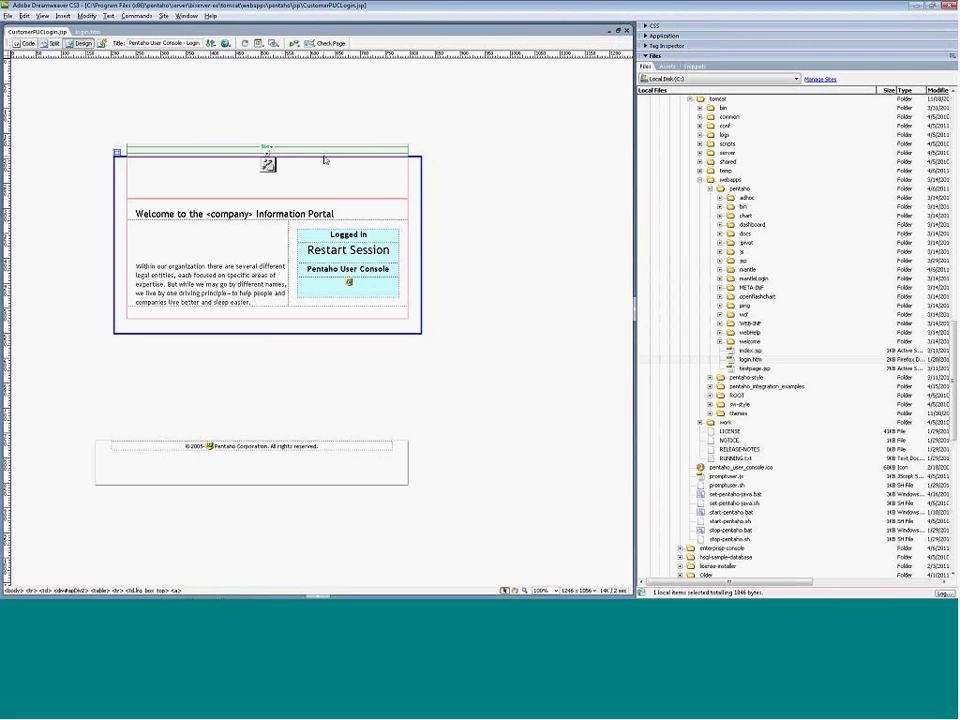
drag(117, 154, 72, 86)
click(8, 16)
click(24, 107)
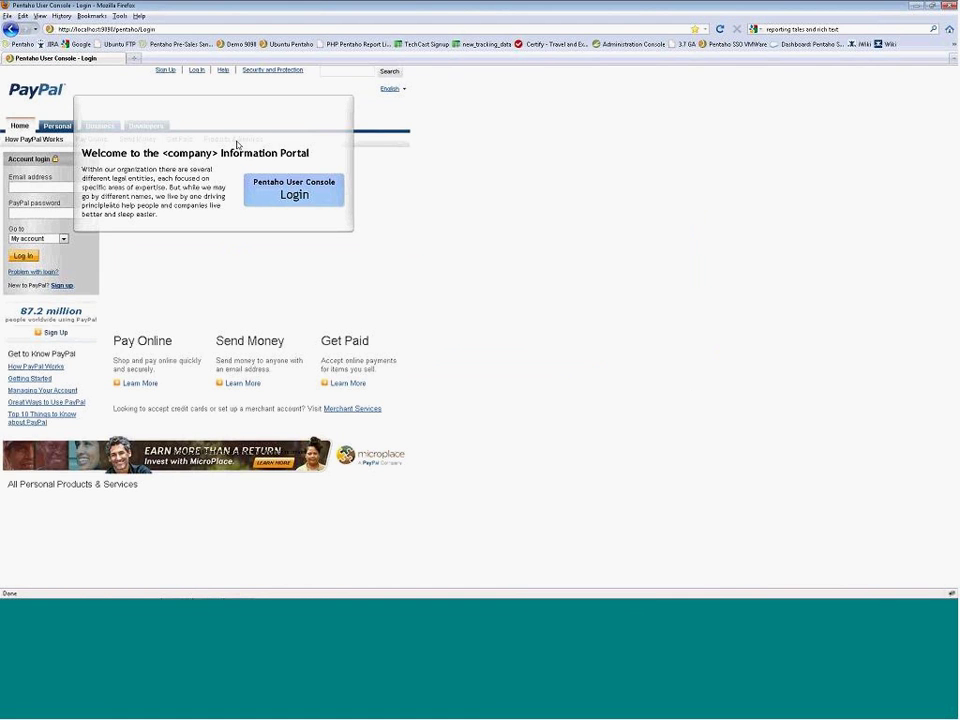
key(alt+Tab)
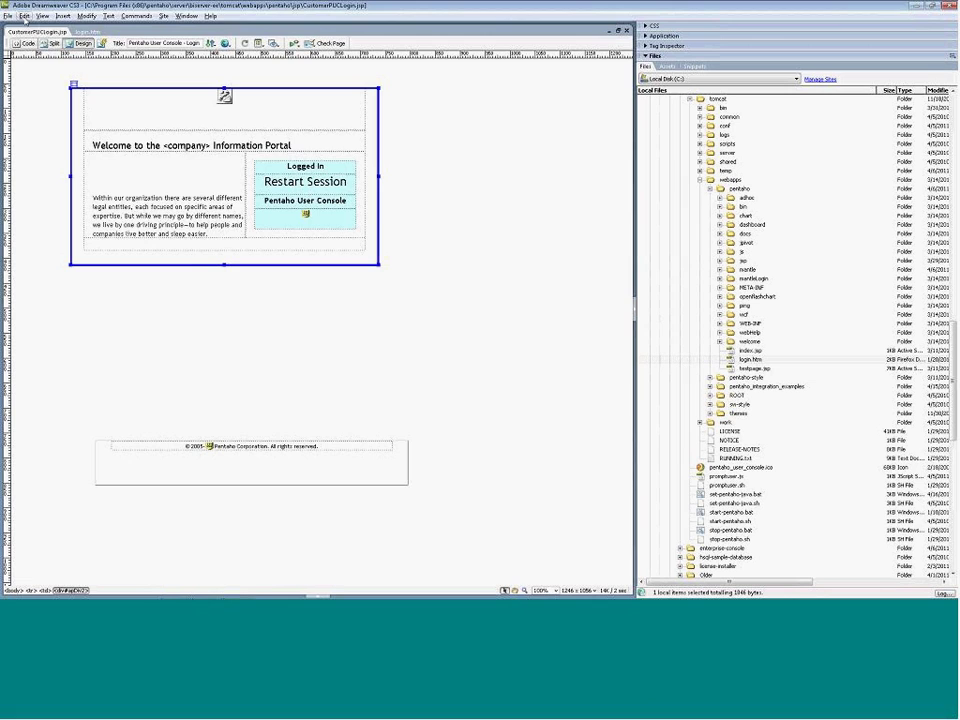
drag(73, 84, 116, 151)
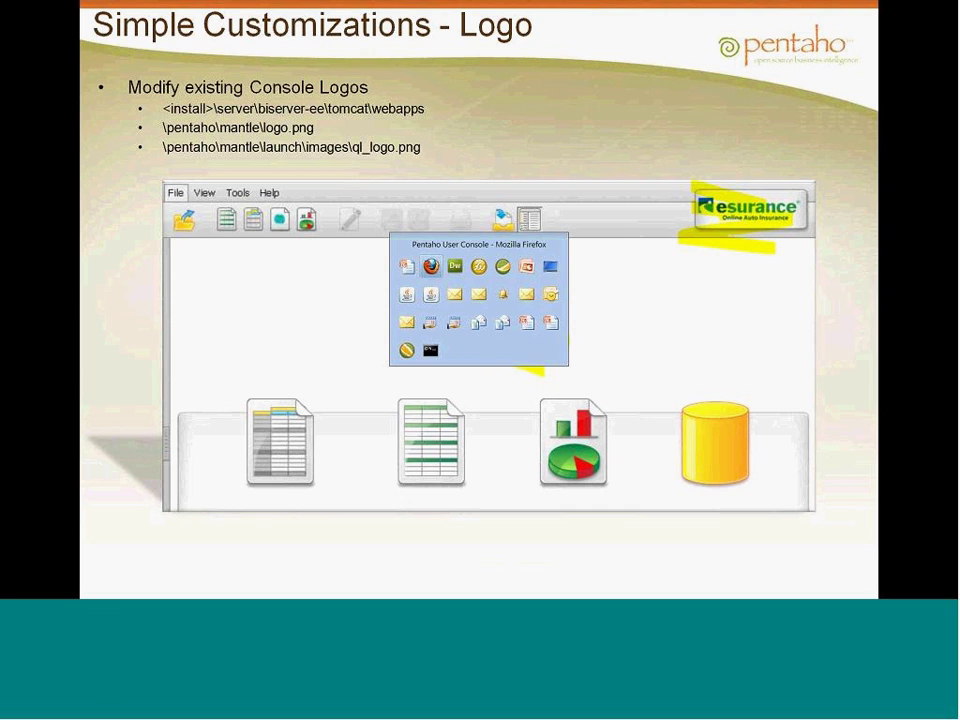
key(alt+Tab)
key(alt+Tab)
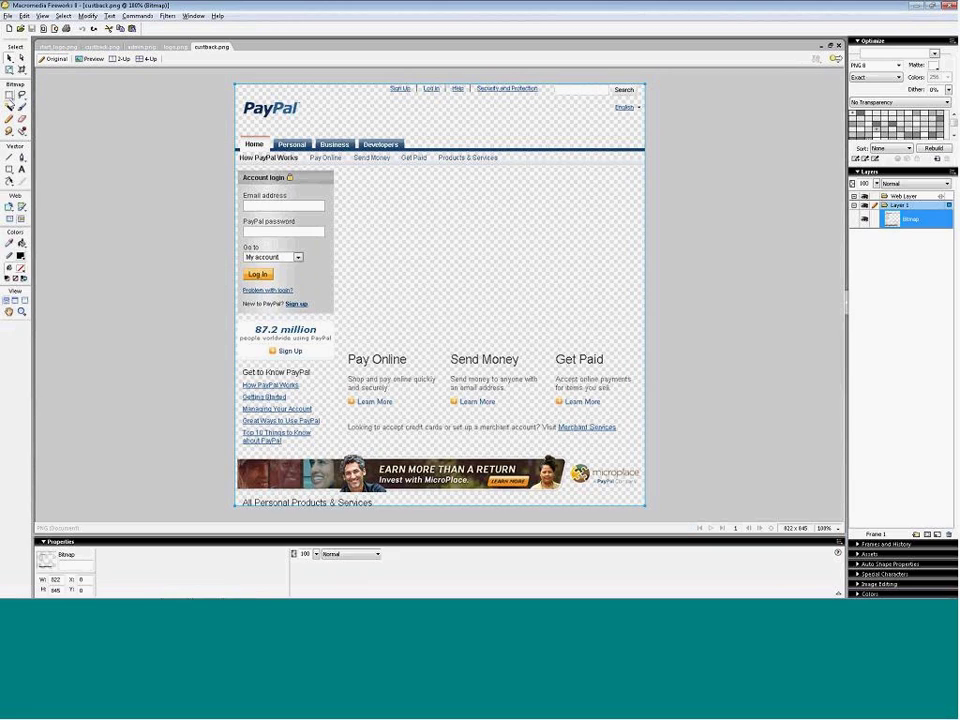
- Copy the PayPal logo from the page image into admin.png and save it
drag(240, 97, 303, 121)
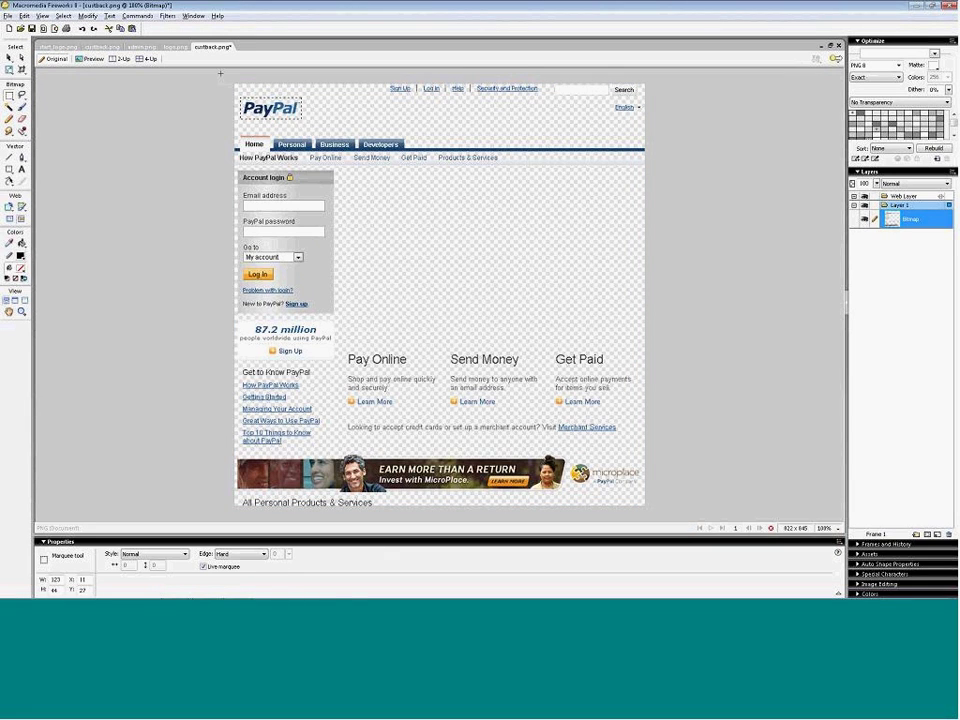
click(140, 47)
key(ctrl+v)
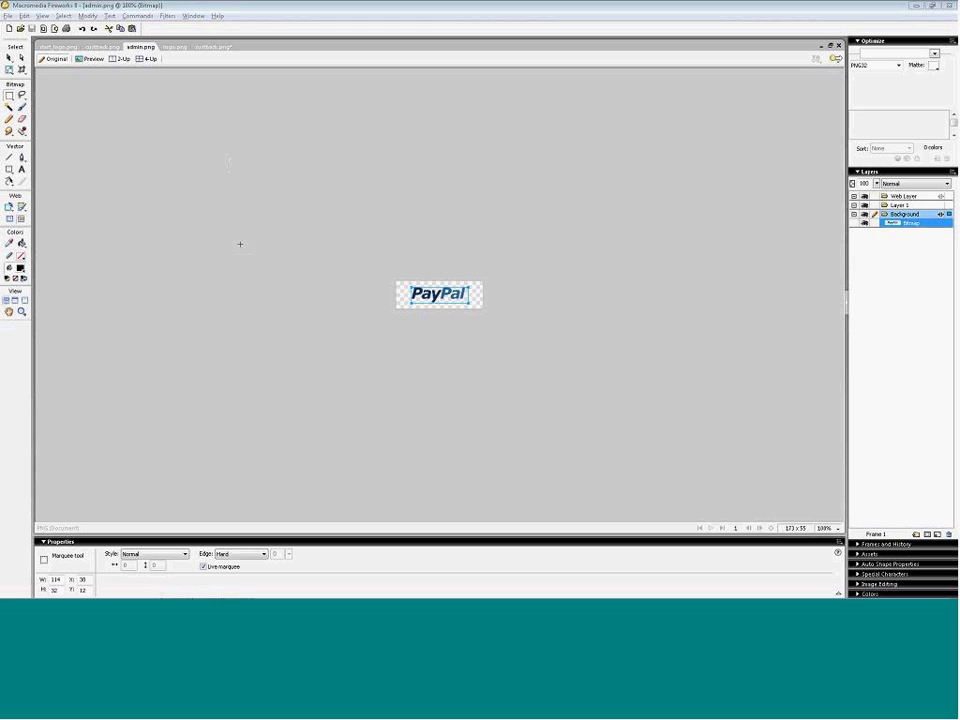
key(alt+Tab)
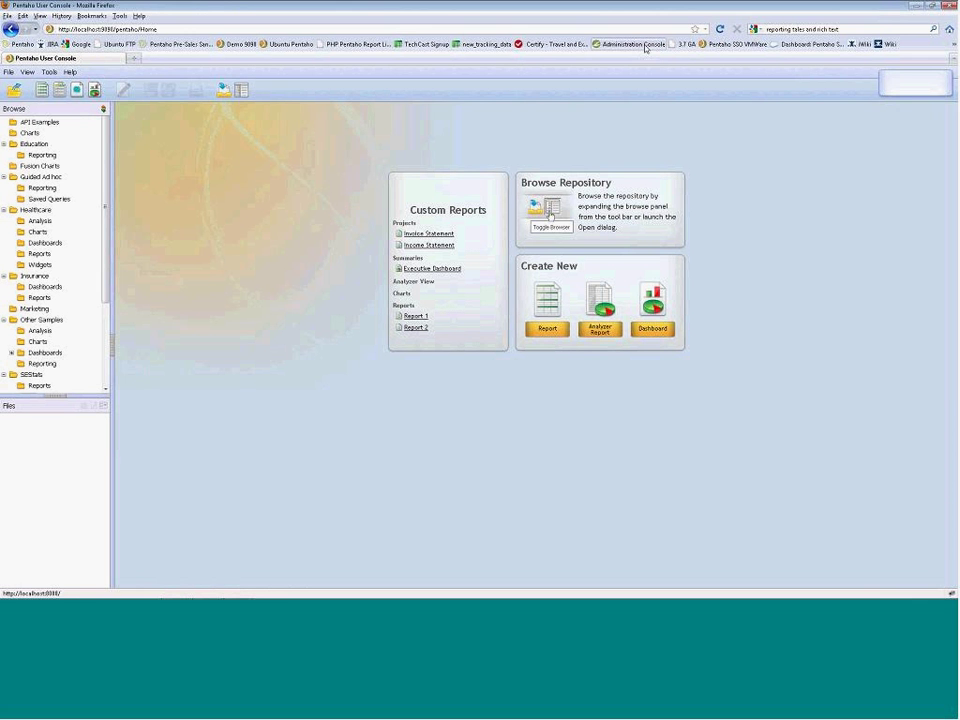
- Reload the Pentaho User Console page in Firefox so it picks up the changes
click(721, 29)
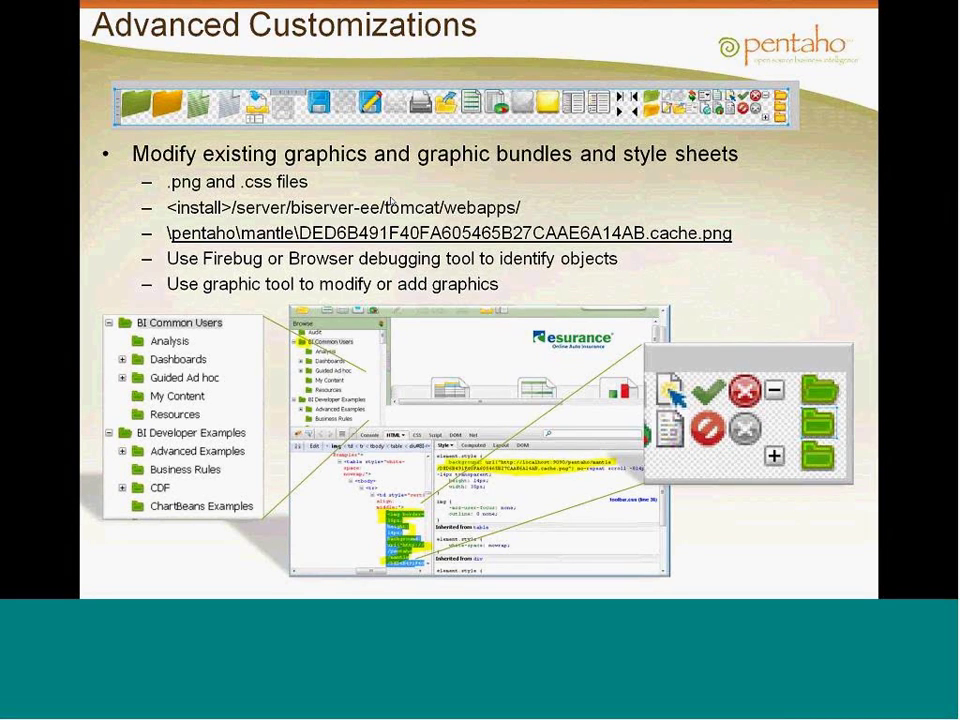
- Switch from the Advanced Customizations slide to the Fireworks window
key(alt+Tab)
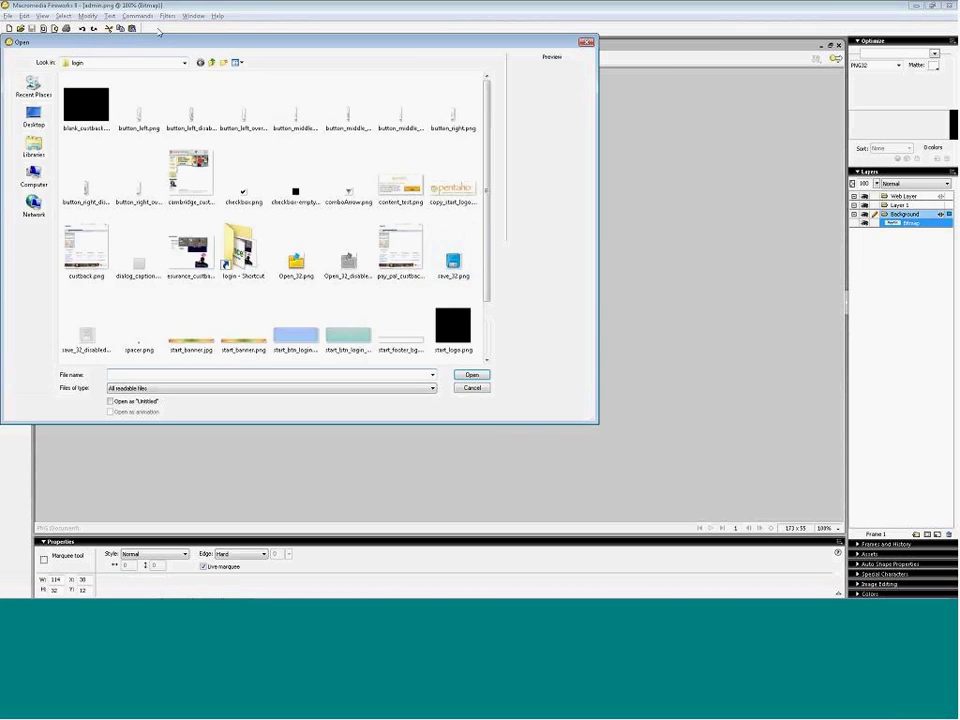
- Open the .cache.png icon bundle from webapps\pentaho\mantle in Fireworks
click(183, 63)
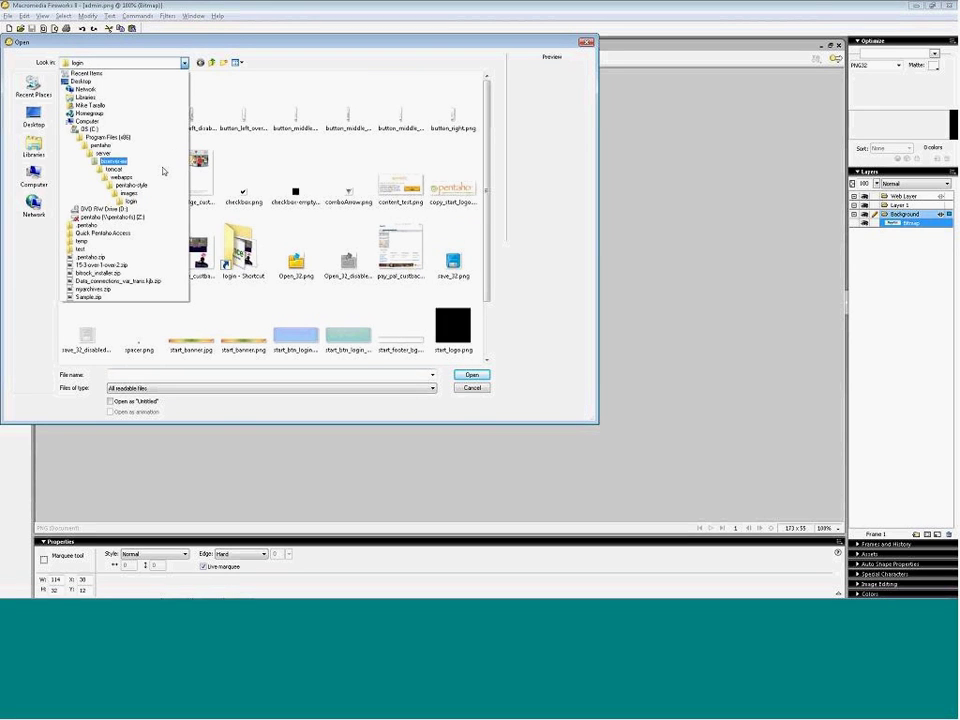
click(120, 177)
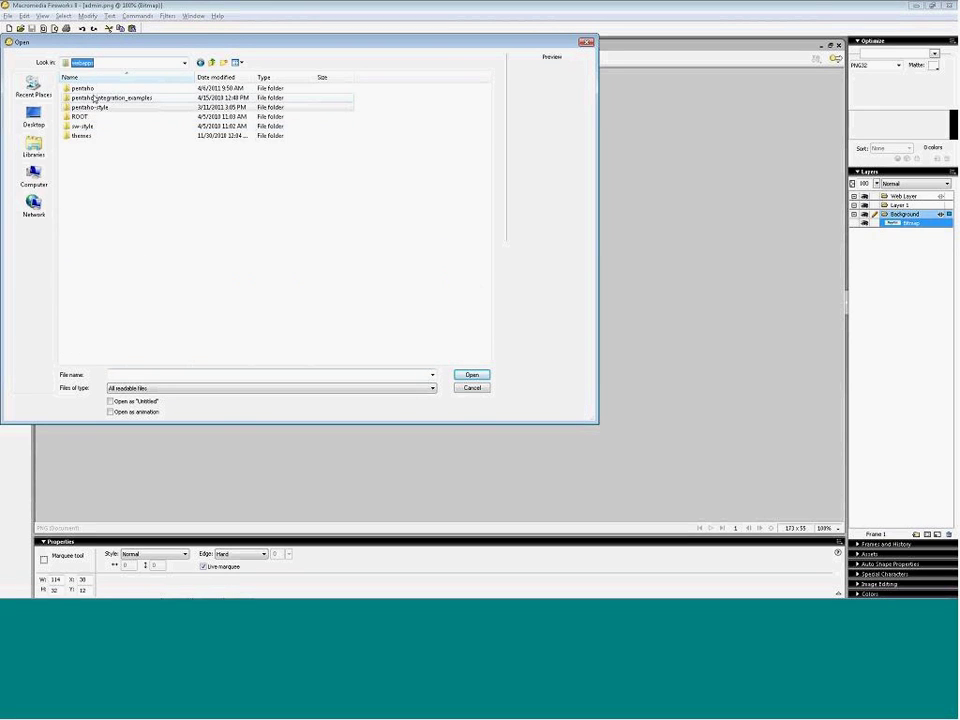
double_click(95, 92)
double_click(90, 169)
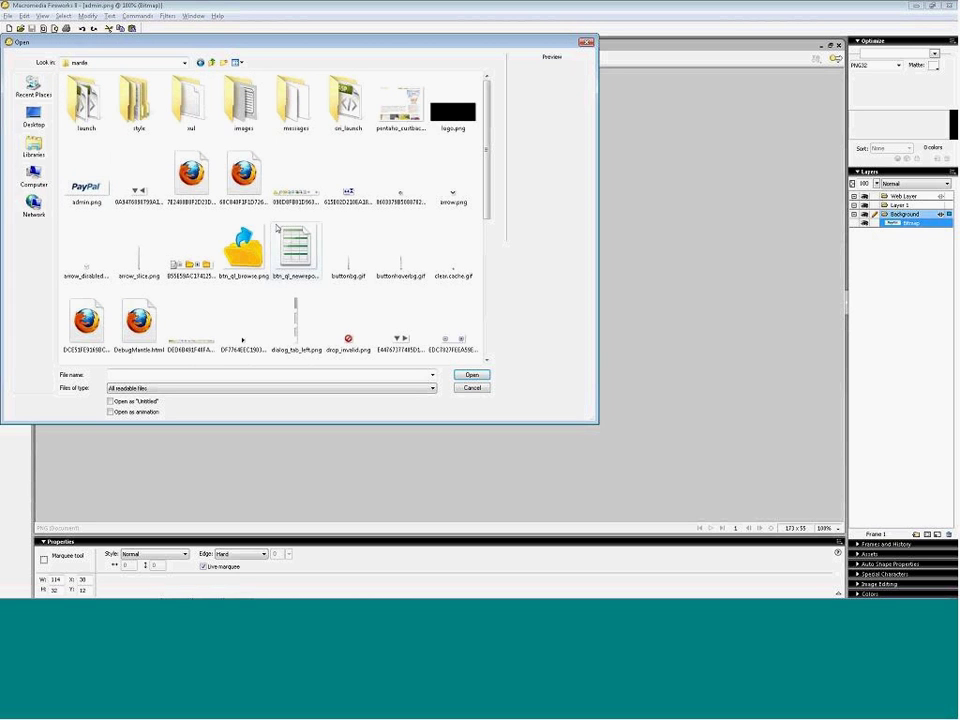
scroll(323, 190, down, 10)
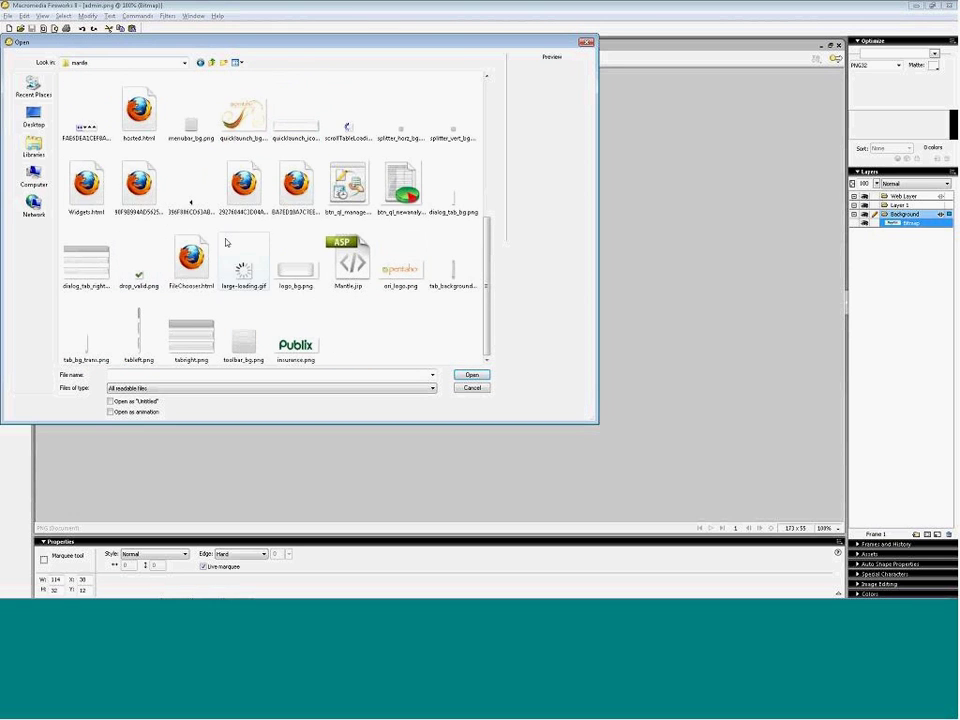
scroll(226, 241, up, 2)
scroll(240, 220, up, 5)
double_click(305, 189)
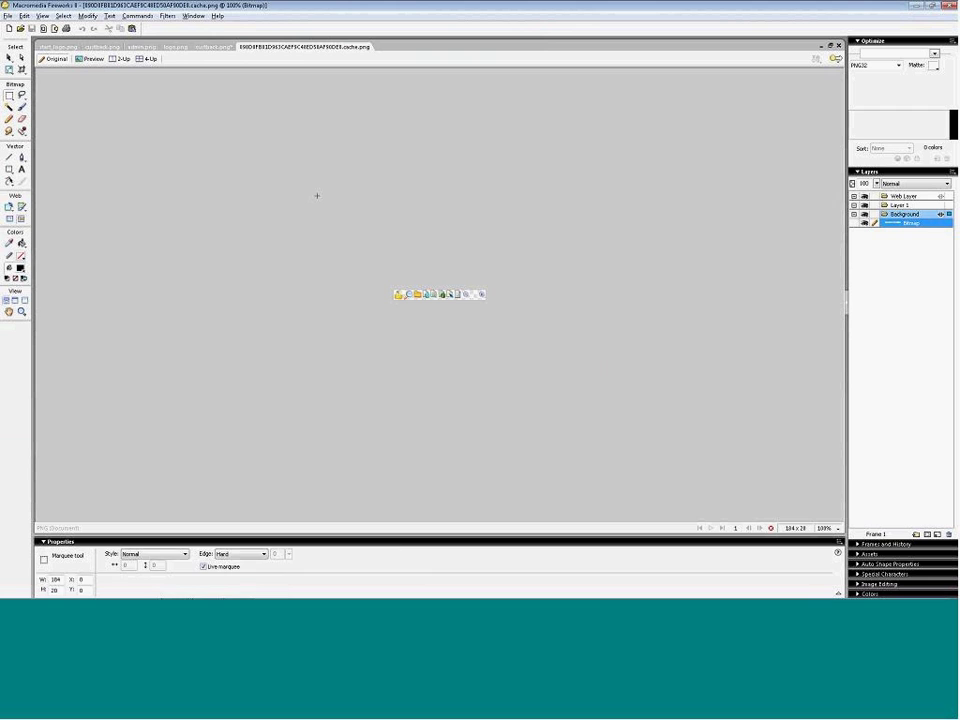
key(v)
- Zoom the icon strip to 800% and Magic Wand-select the folder icon at tolerance 89
key(ctrl+equal)
key(ctrl+equal)
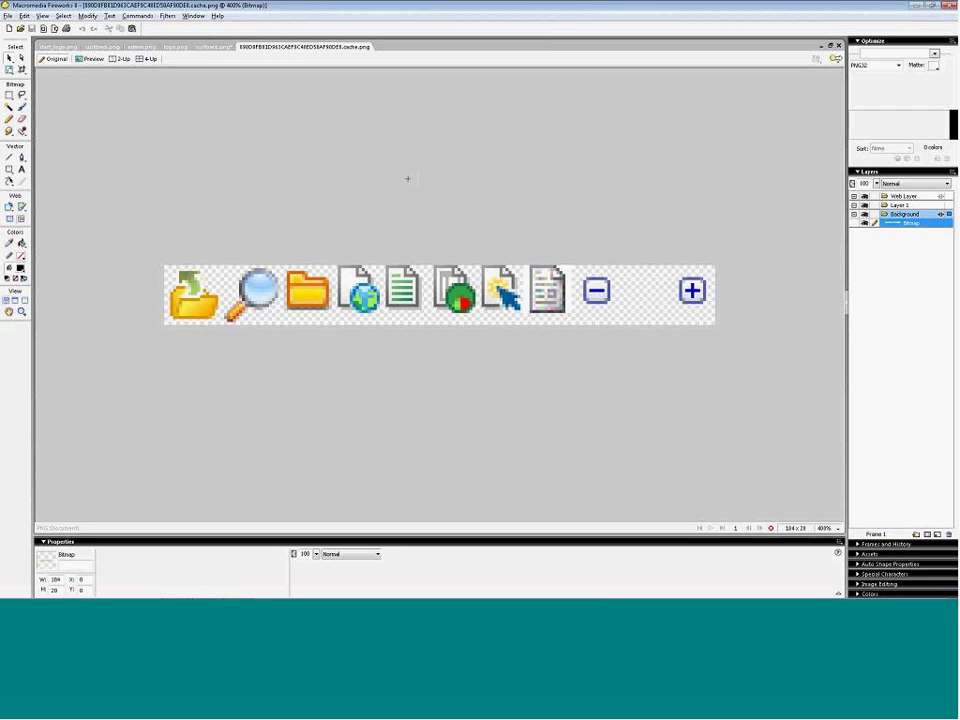
key(ctrl+equal)
key(m)
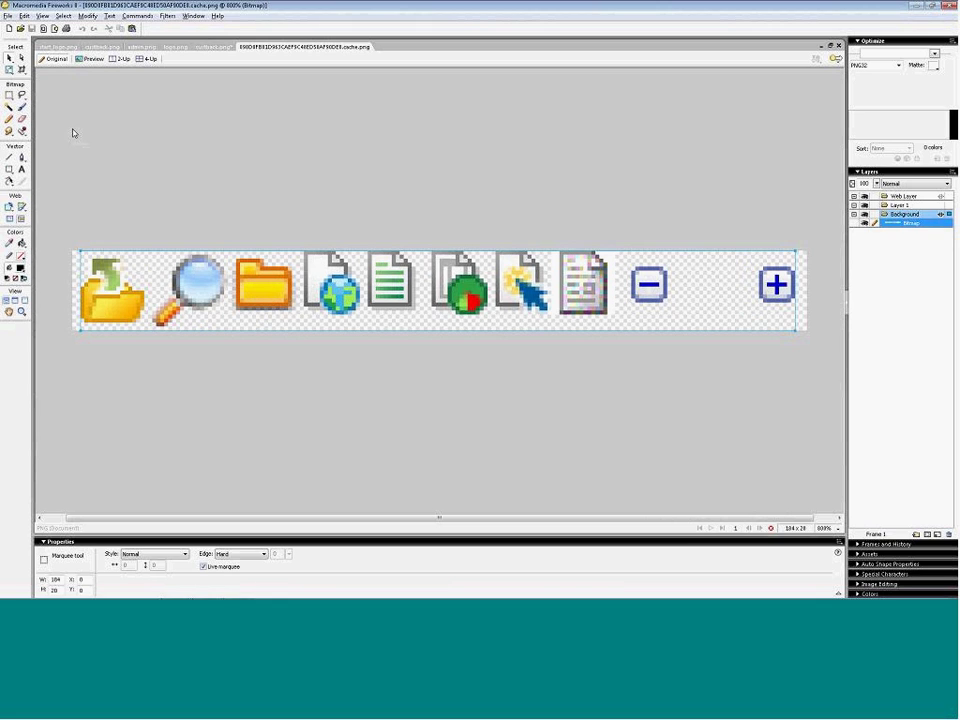
key(v)
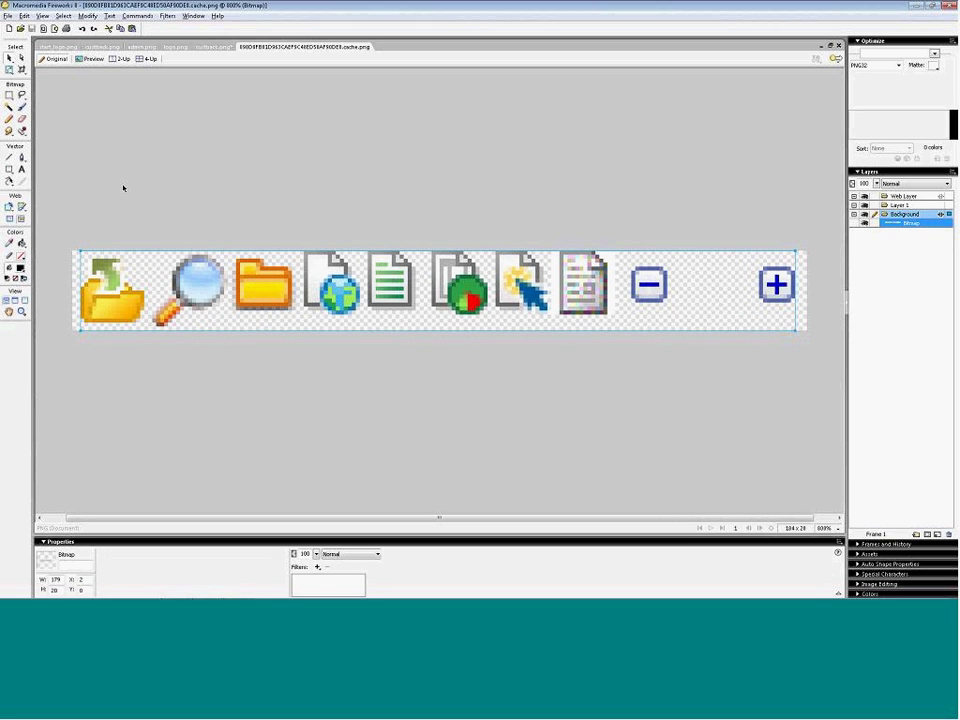
click(9, 107)
click(256, 292)
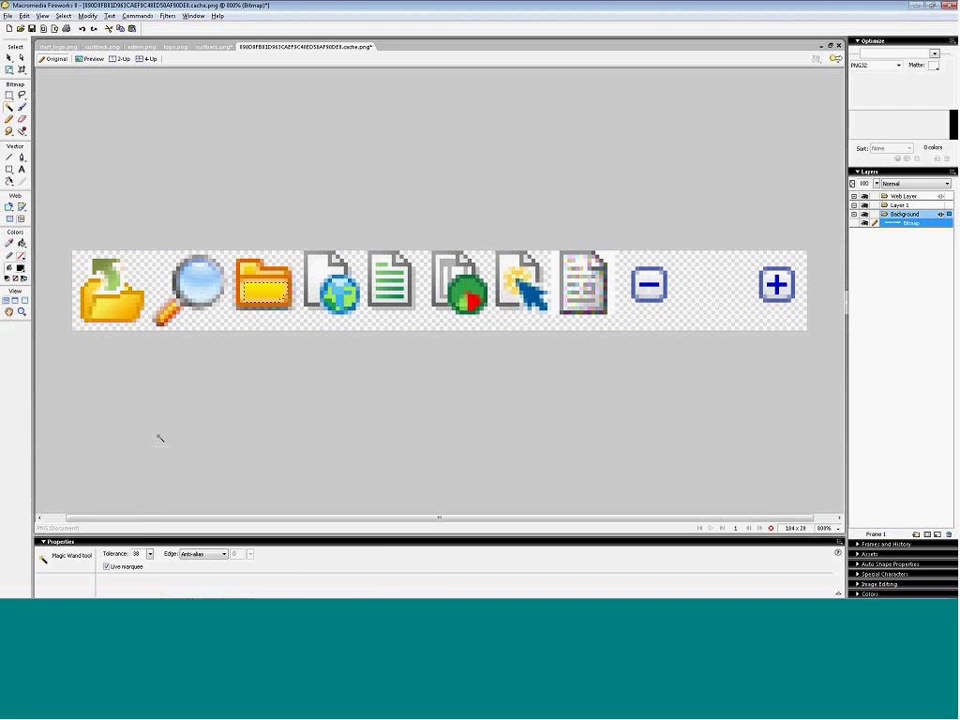
drag(151, 554, 242, 367)
click(276, 305)
- Cut the folder icon and paste it back as a separate bitmap, then deselect
click(24, 16)
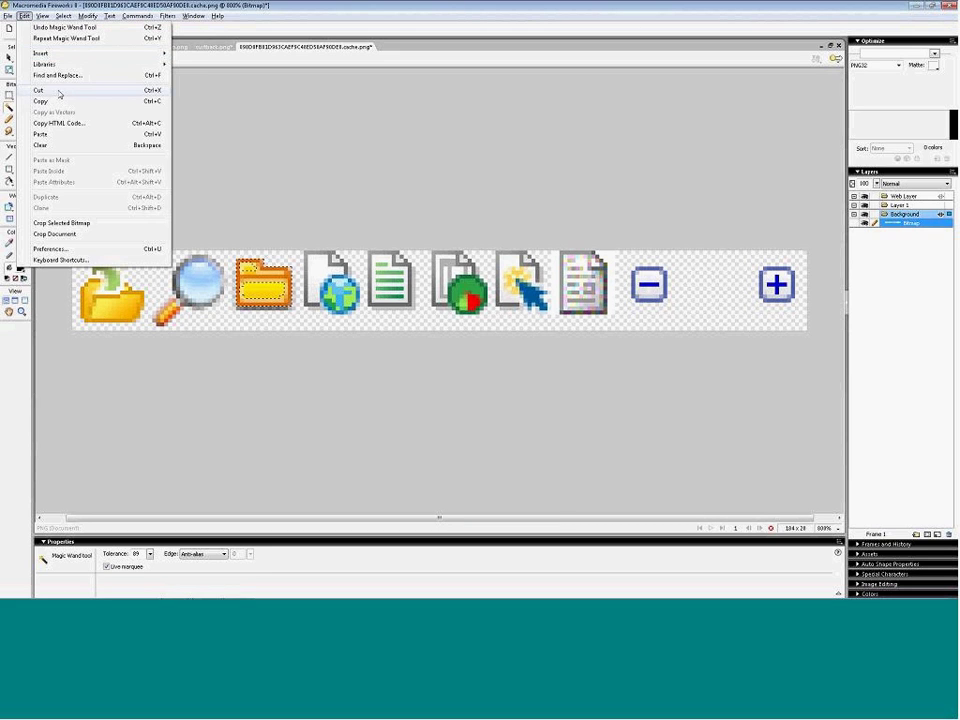
click(40, 90)
click(25, 17)
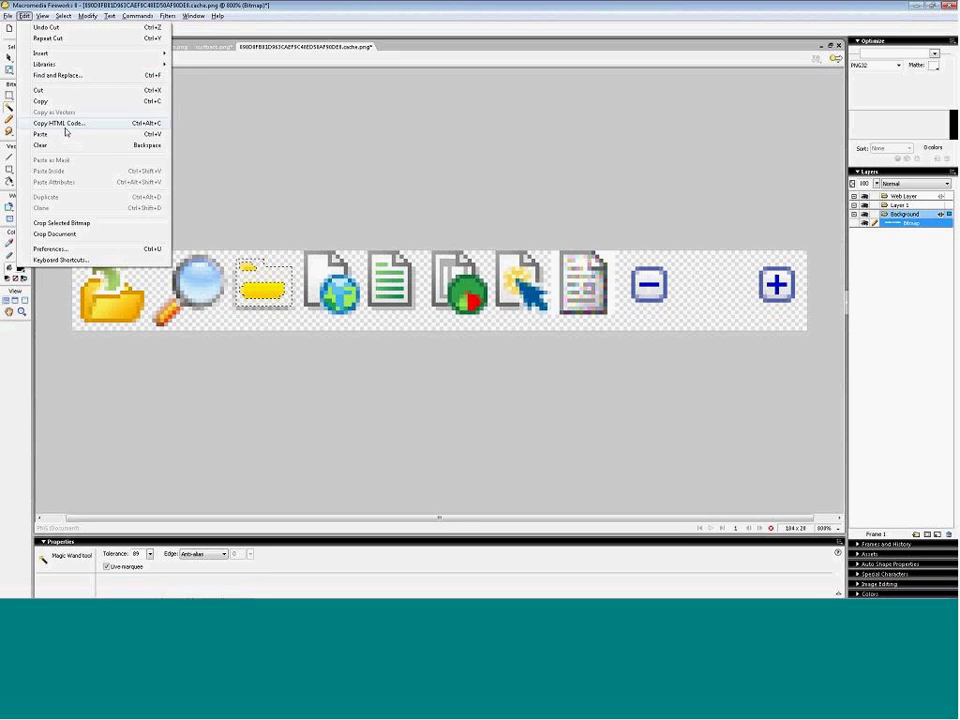
click(63, 124)
click(9, 57)
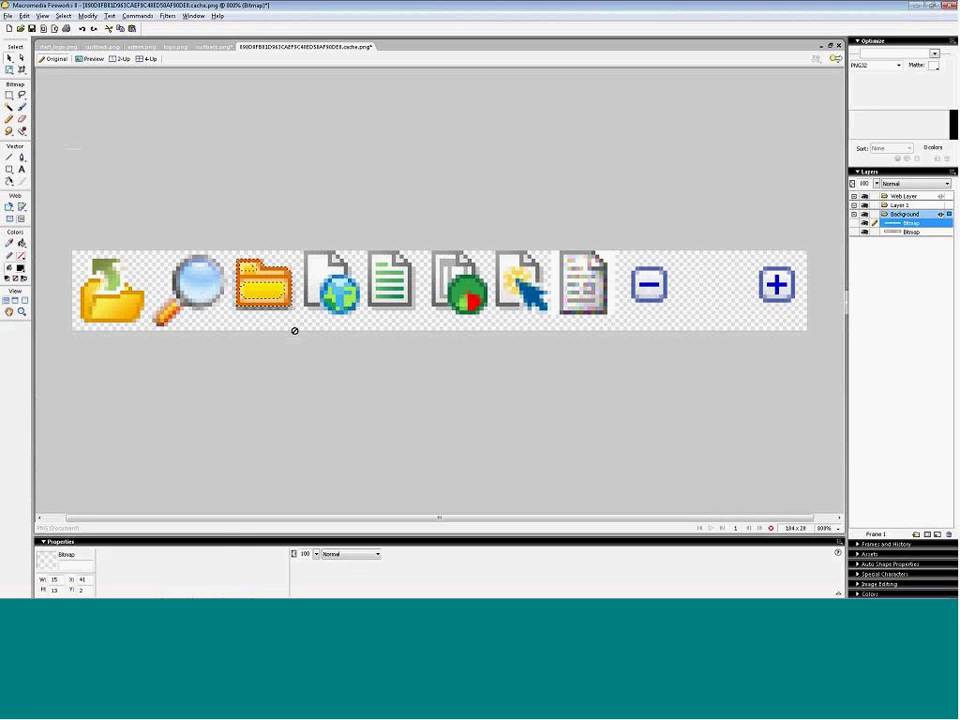
click(298, 381)
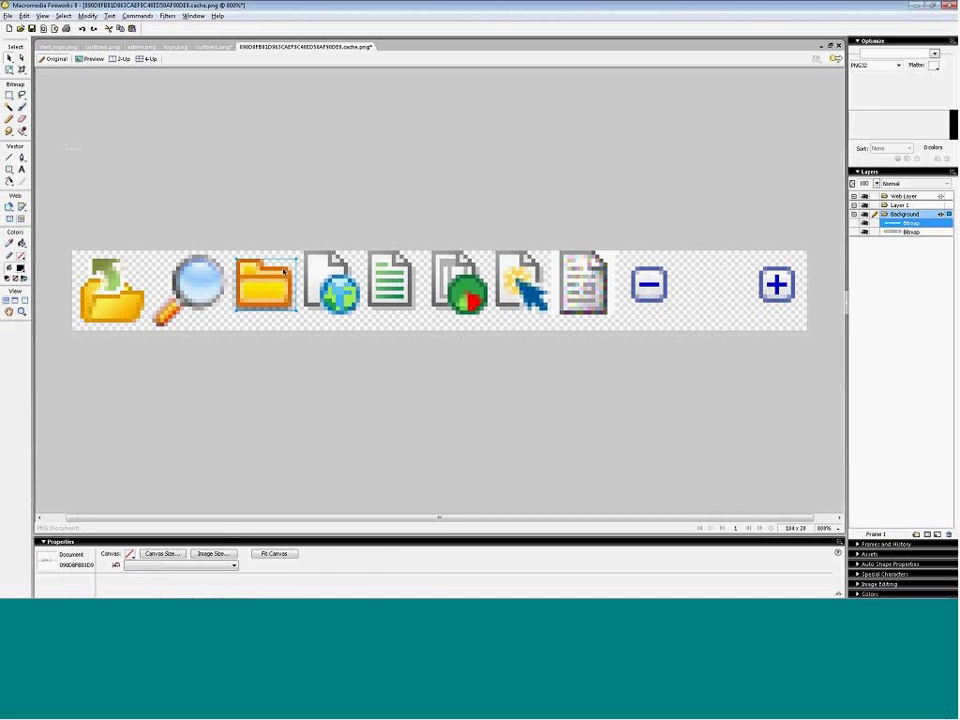
- Preview a Hue/Saturation hue of 72 on the pasted folder bitmap, then cancel it
click(265, 285)
click(317, 567)
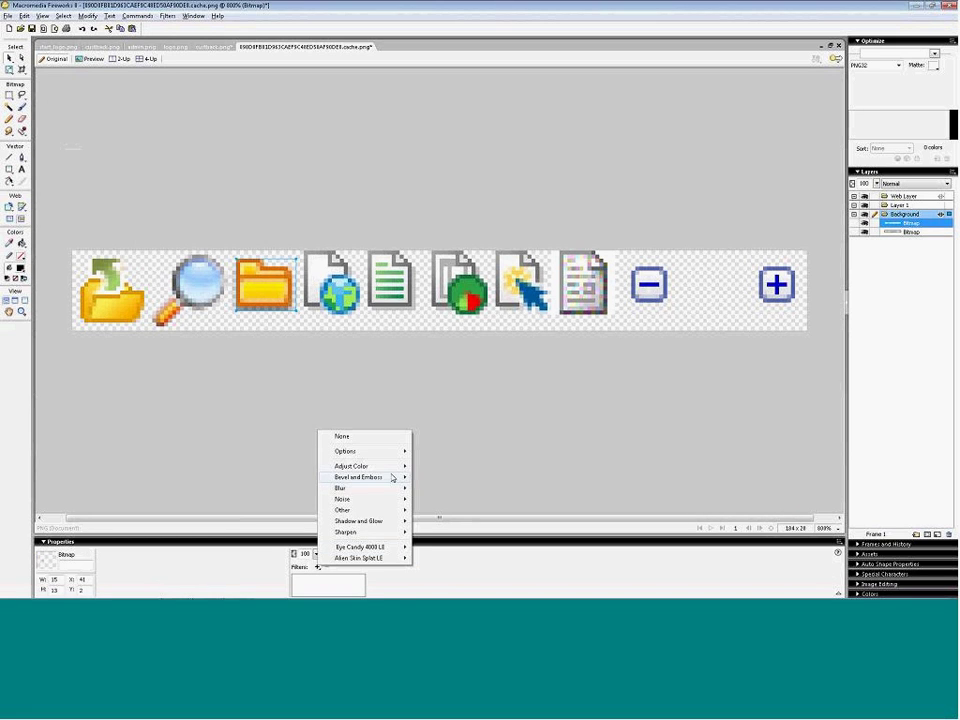
mouse_move(403, 471)
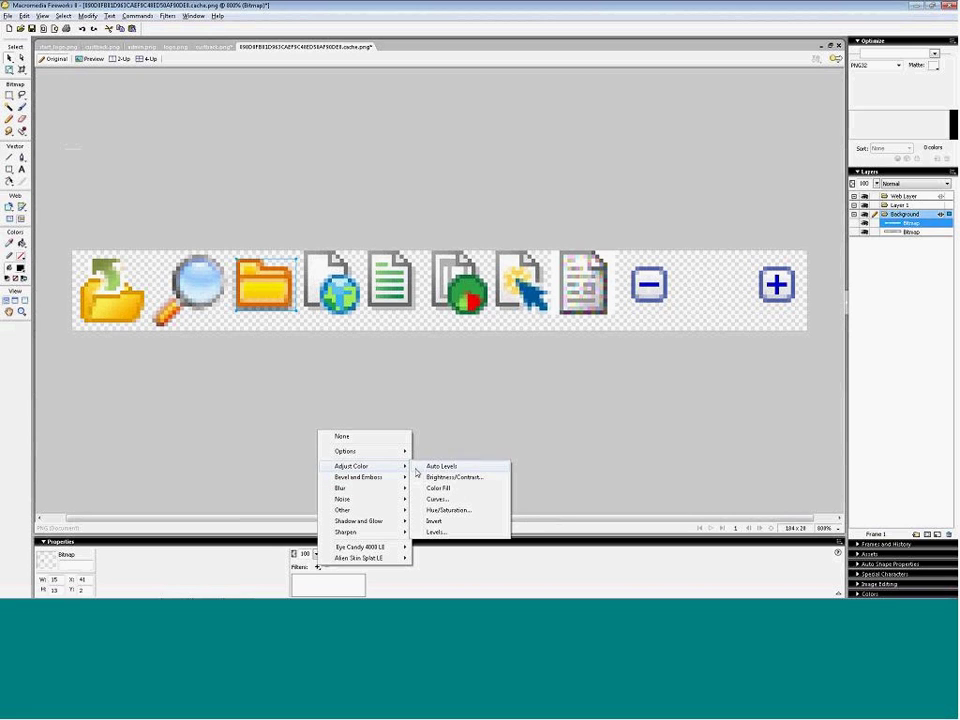
click(463, 510)
drag(489, 259, 436, 430)
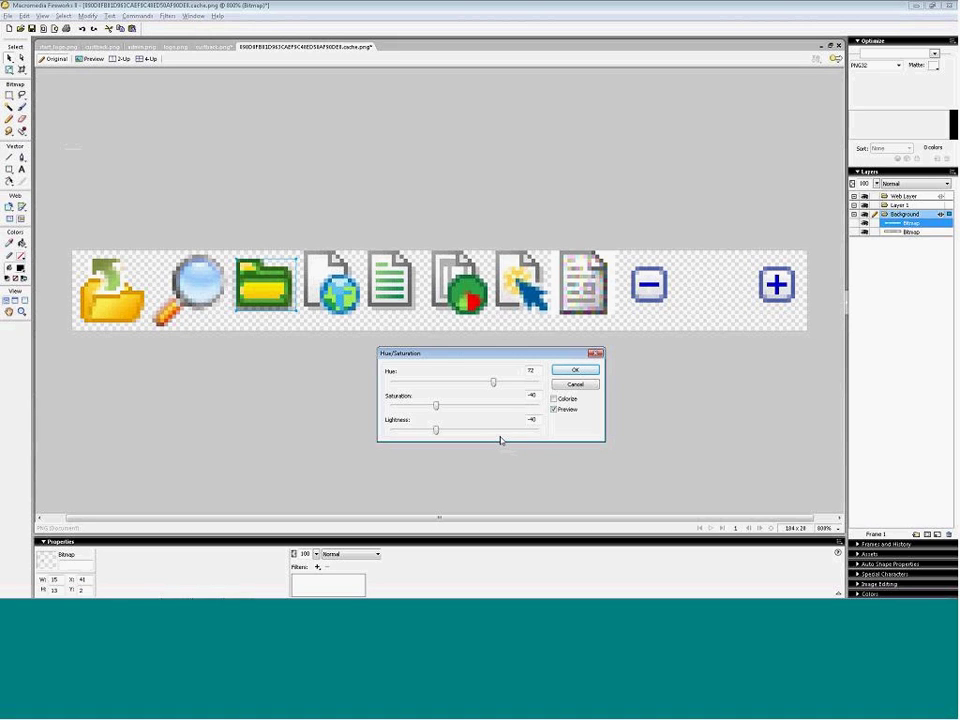
click(590, 387)
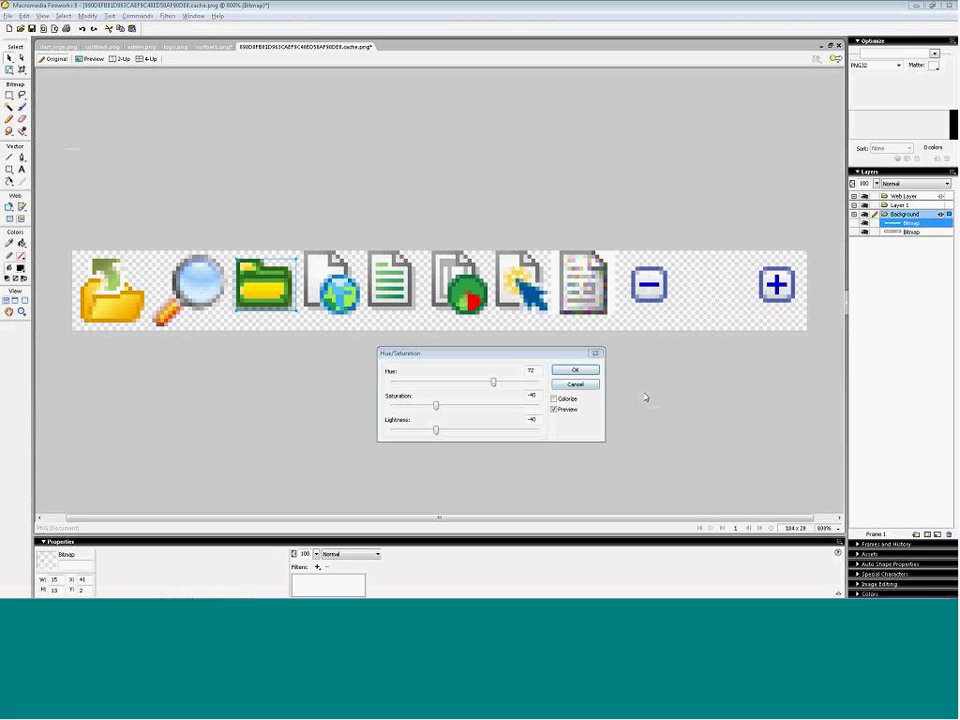
click(576, 384)
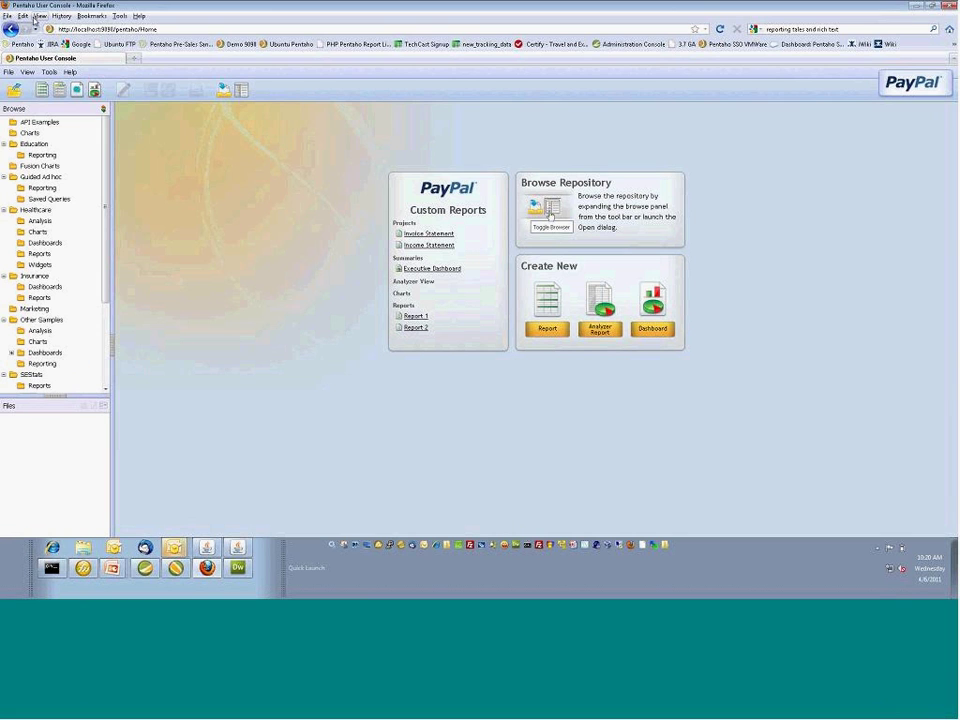
- Open Firebug and inspect the Browse tree folders and the Create New Report image
click(39, 16)
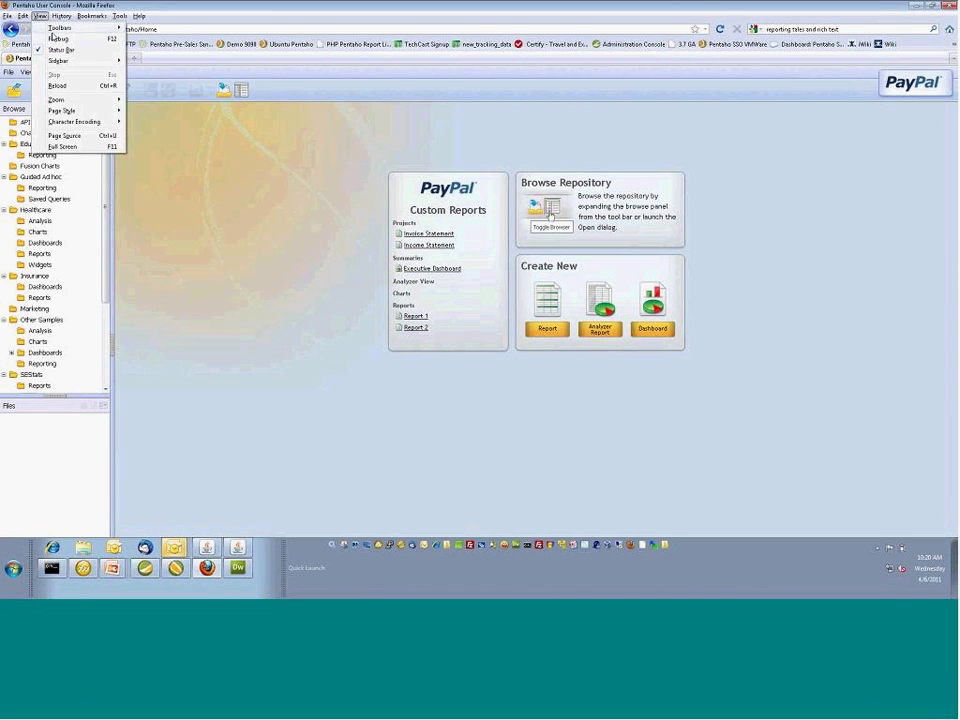
click(60, 38)
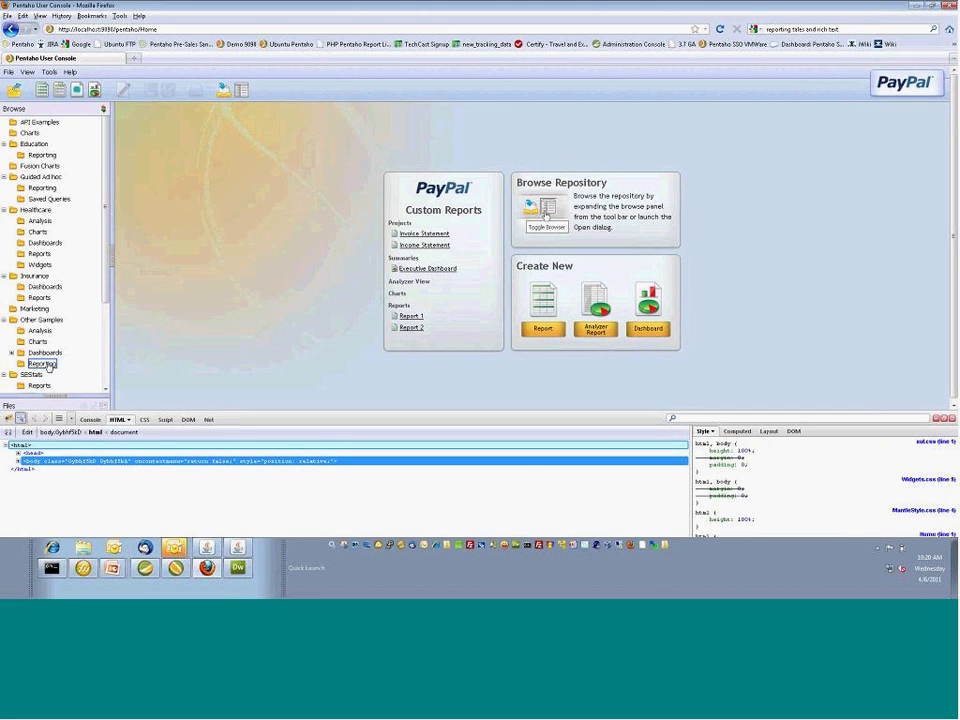
click(68, 334)
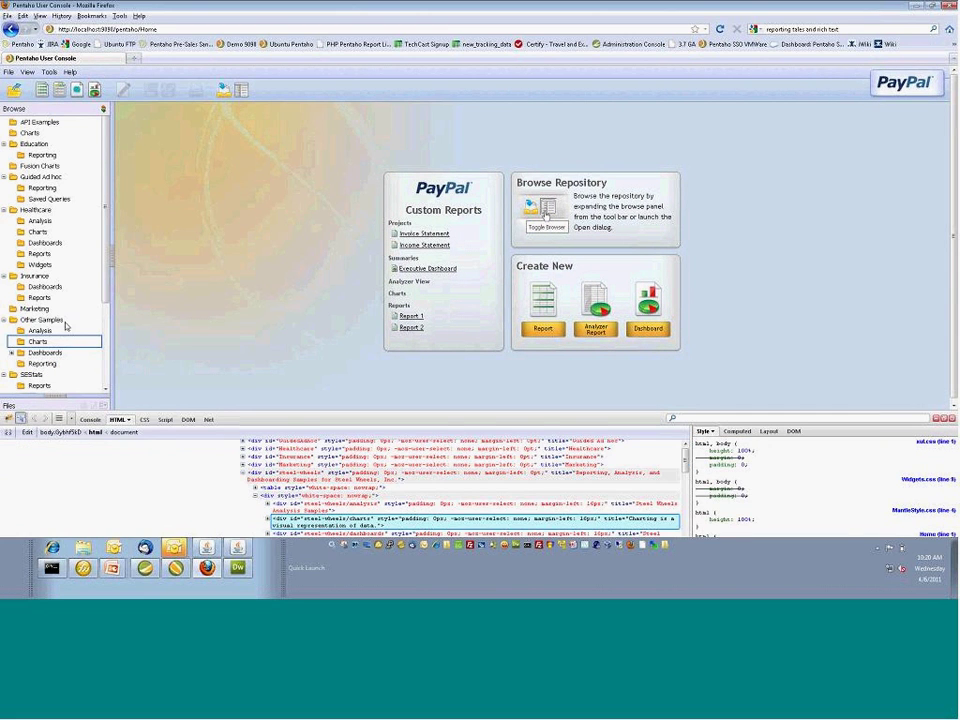
click(14, 310)
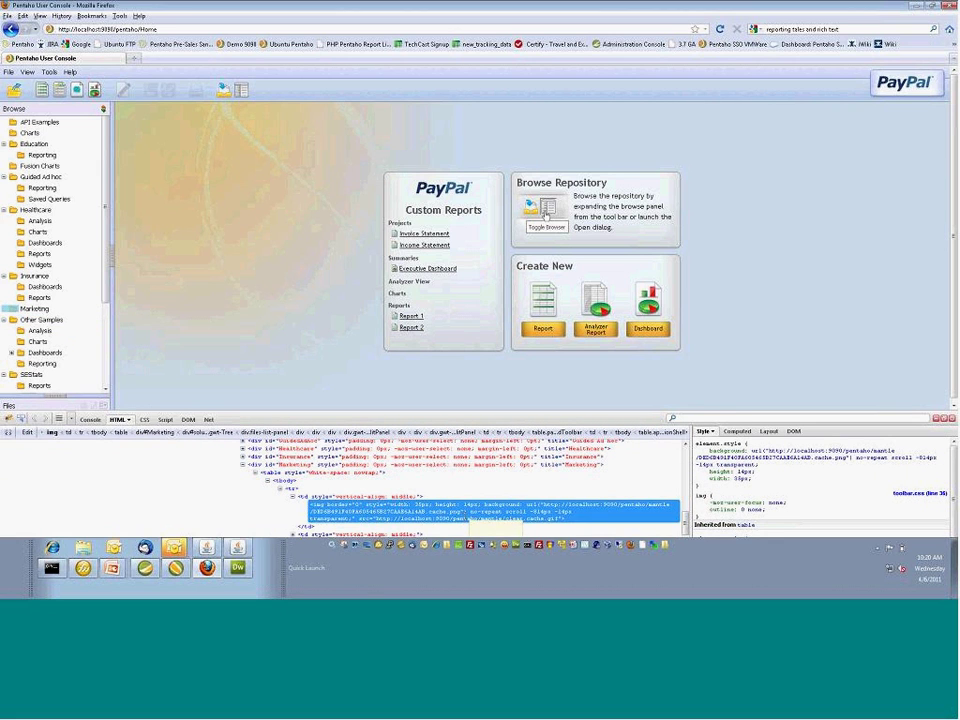
scroll(459, 498, down, 2)
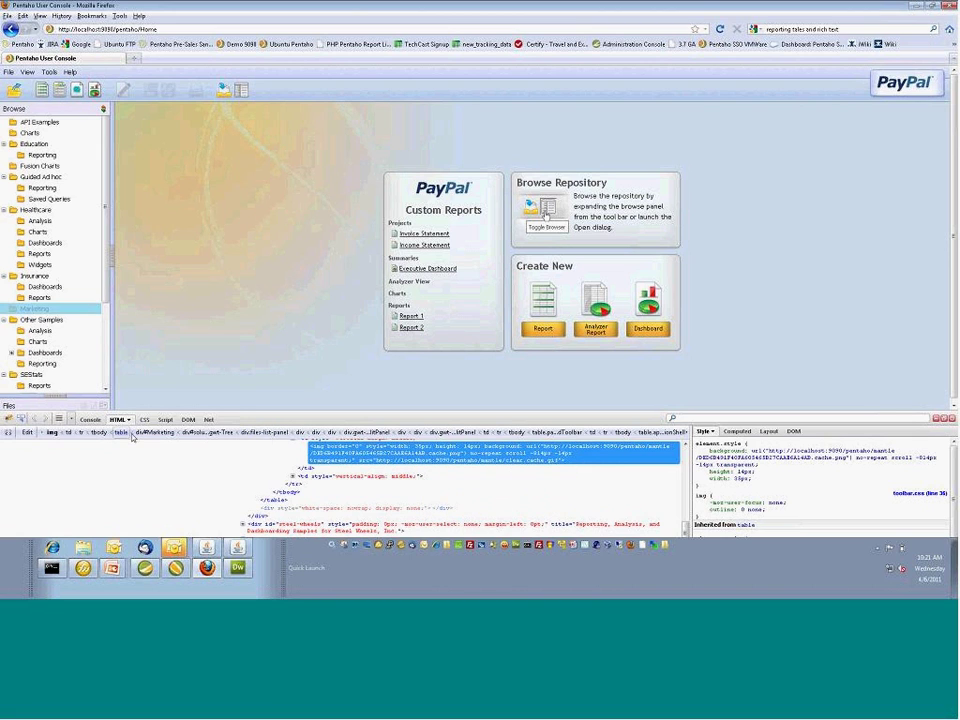
click(21, 418)
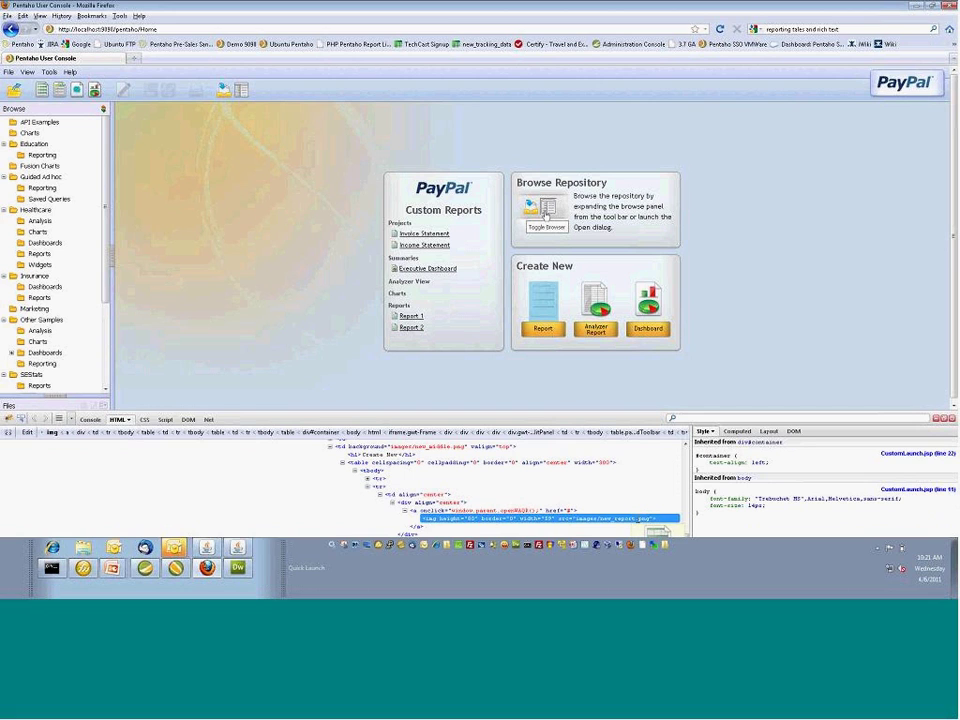
scroll(645, 500, down, 3)
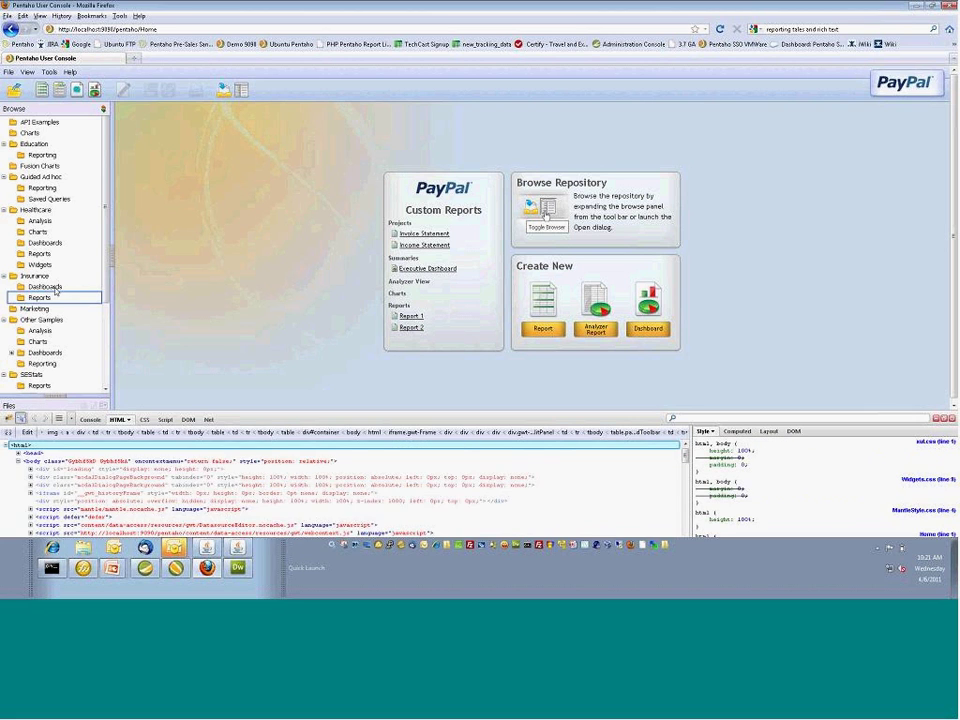
- Inspect the Insurance Dashboards folder and cycle its display and user-select style values
click(56, 288)
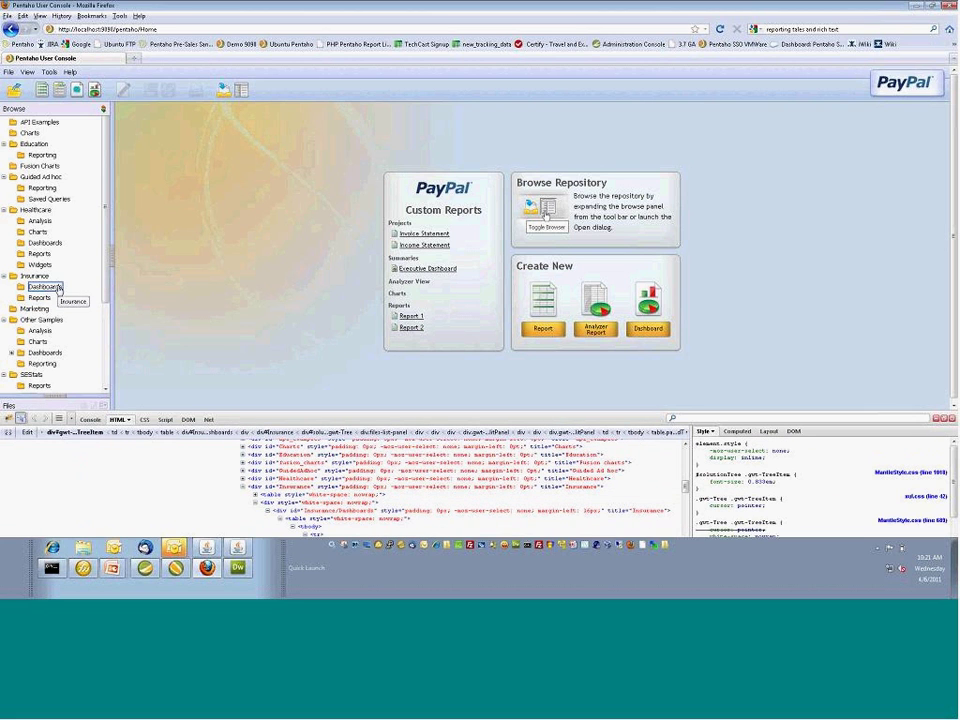
click(745, 456)
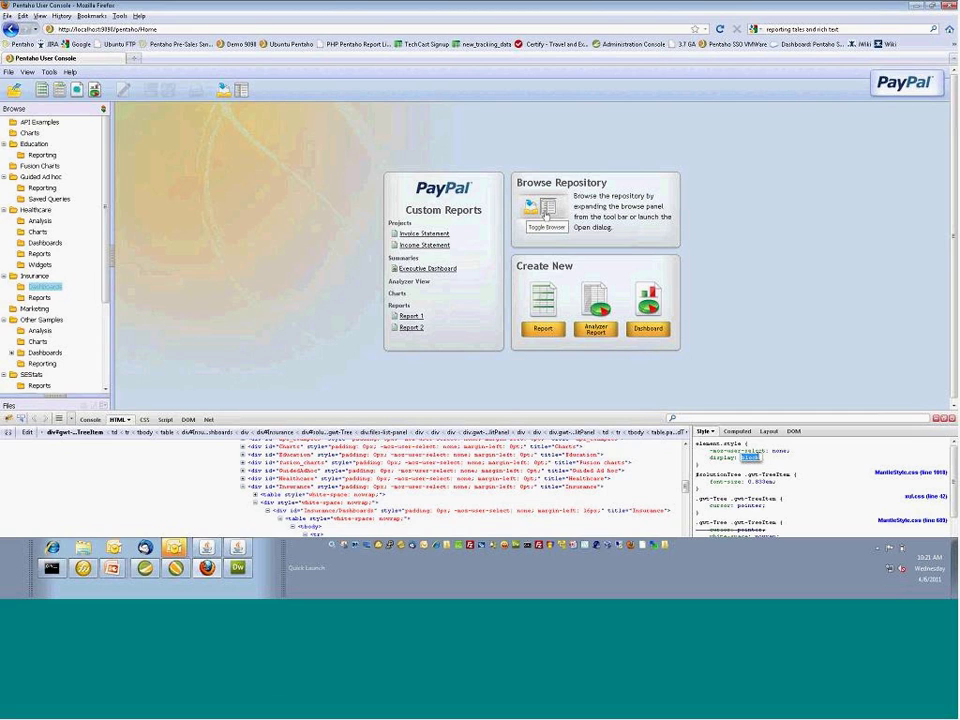
text(none)
key(Up)
key(Up)
key(Up)
key(Up)
key(Up)
key(Up)
key(Up)
key(Up)
click(788, 451)
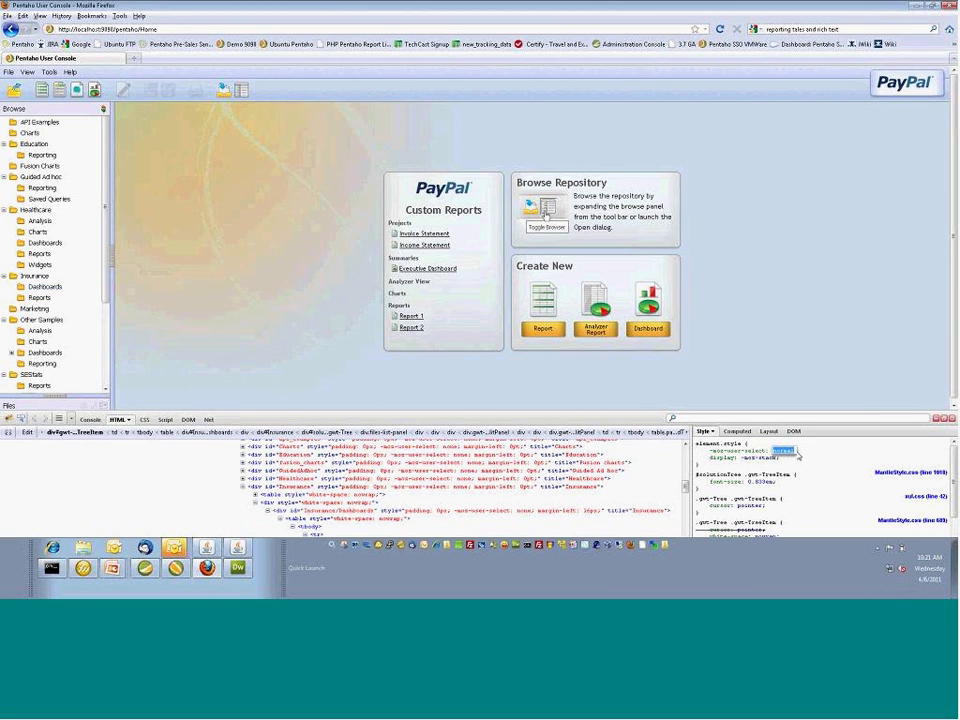
key(Up)
- Select the element.style rule and open MantleStyle.css at line 1018's tree item font rule
scroll(760, 492, down, 3)
scroll(790, 492, up, 1)
scroll(786, 492, up, 2)
triple_click(799, 464)
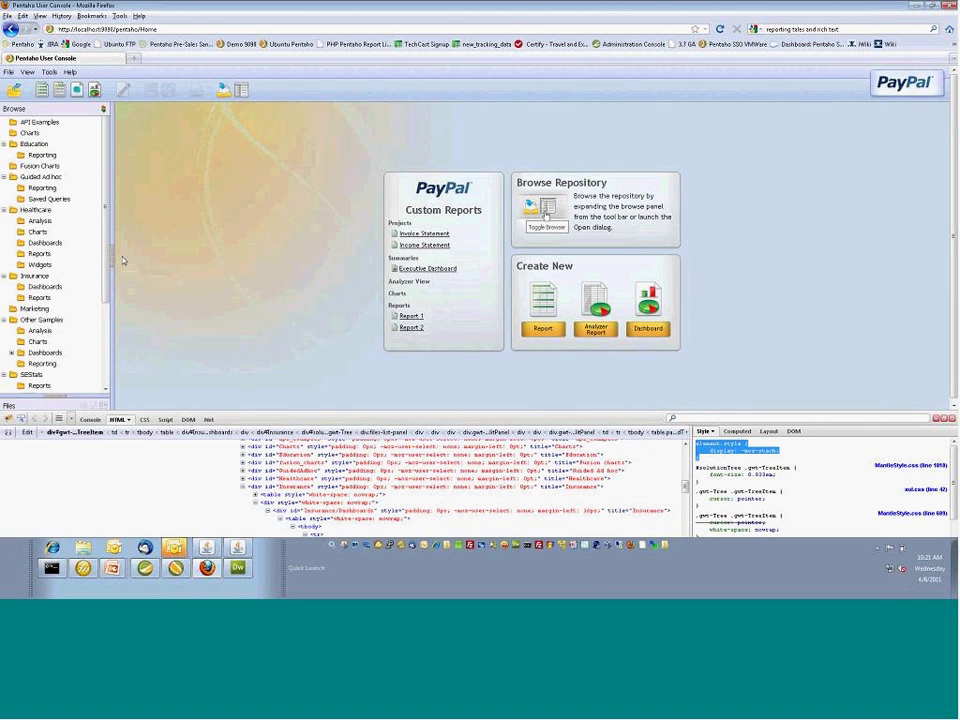
click(910, 466)
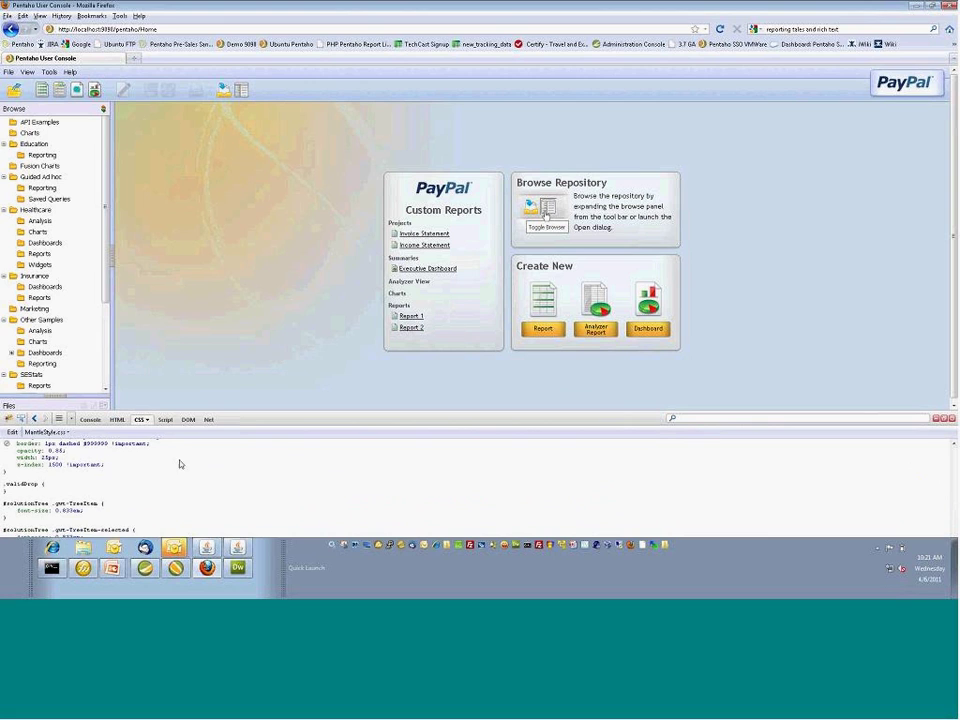
scroll(79, 462, down, 2)
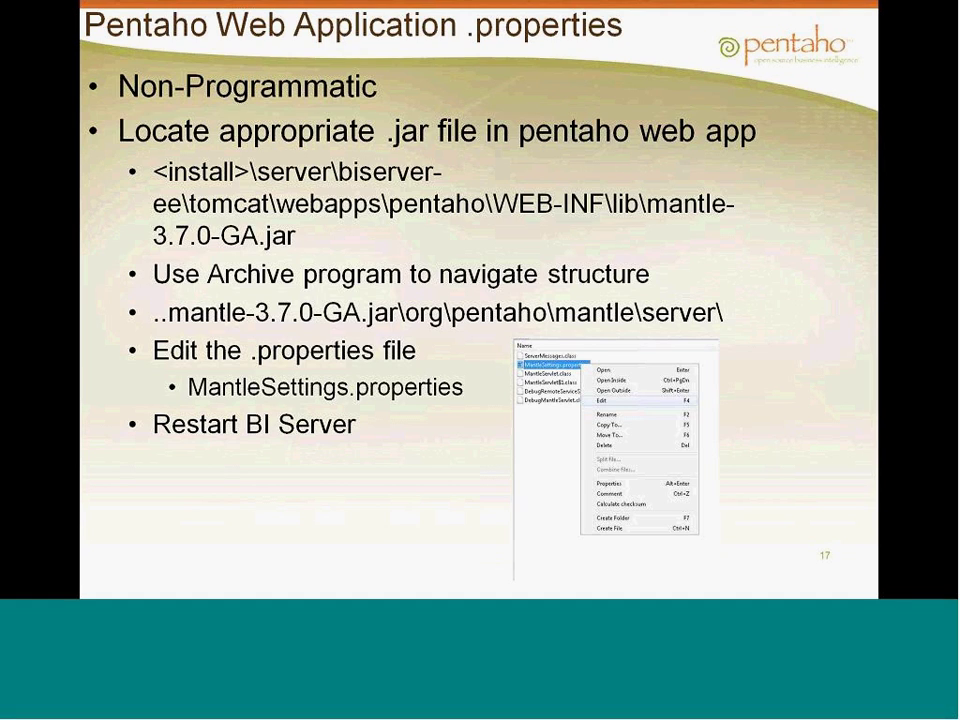
- Switch from the .properties slide back to the Pentaho console in Firefox
key(alt+Tab)
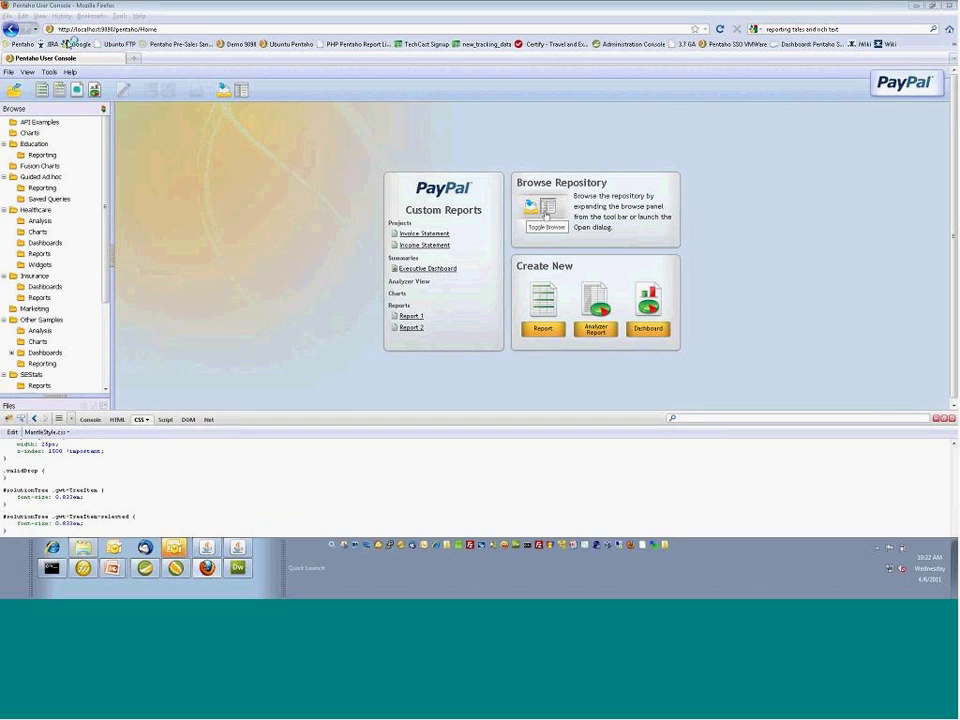
- Browse in Explorer to pentaho\server\tomcat\webapps\pentaho\WEB-INF\classes
key(alt+Tab)
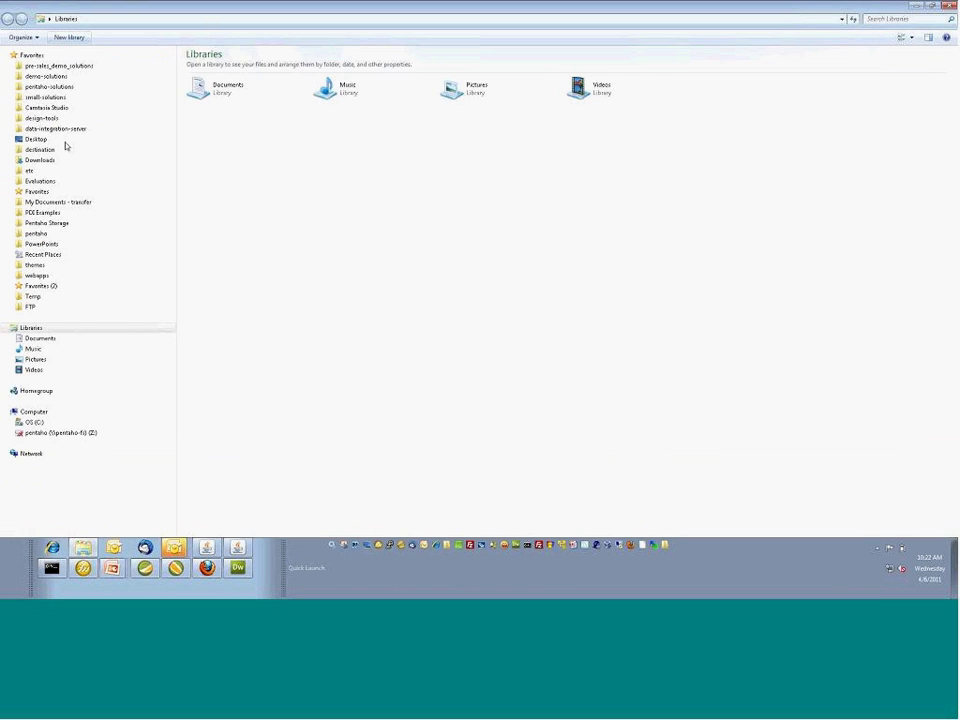
click(58, 236)
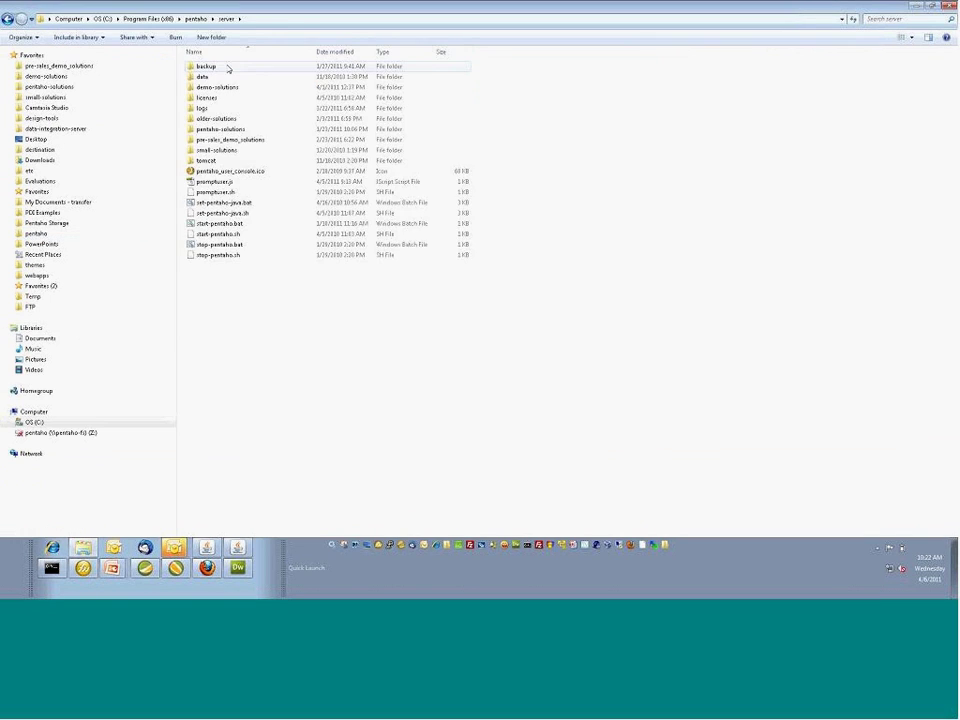
double_click(206, 160)
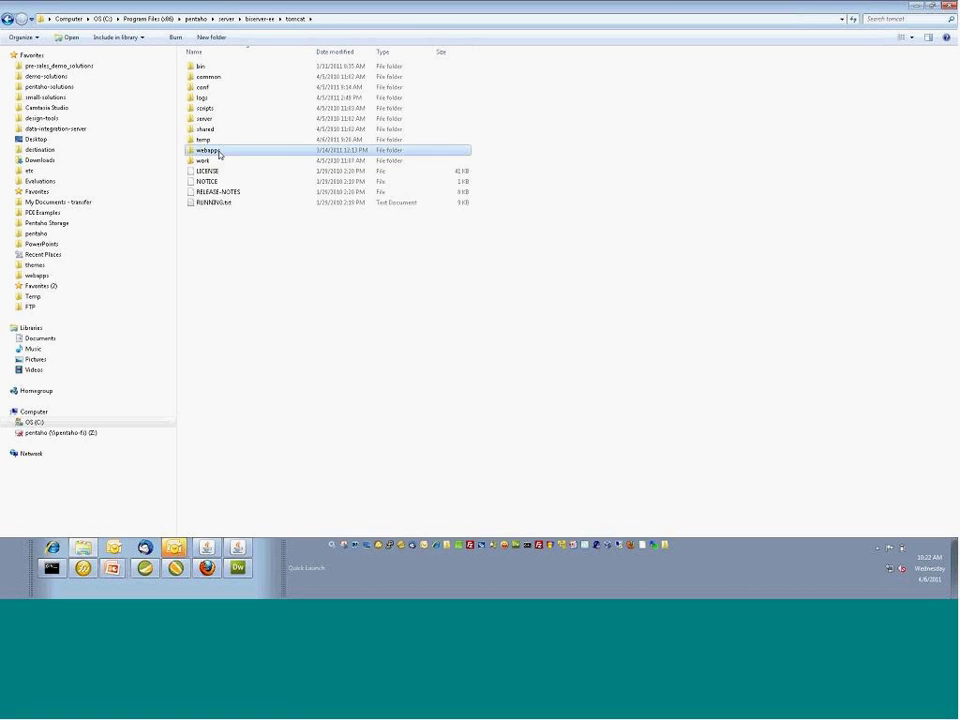
double_click(212, 150)
double_click(210, 67)
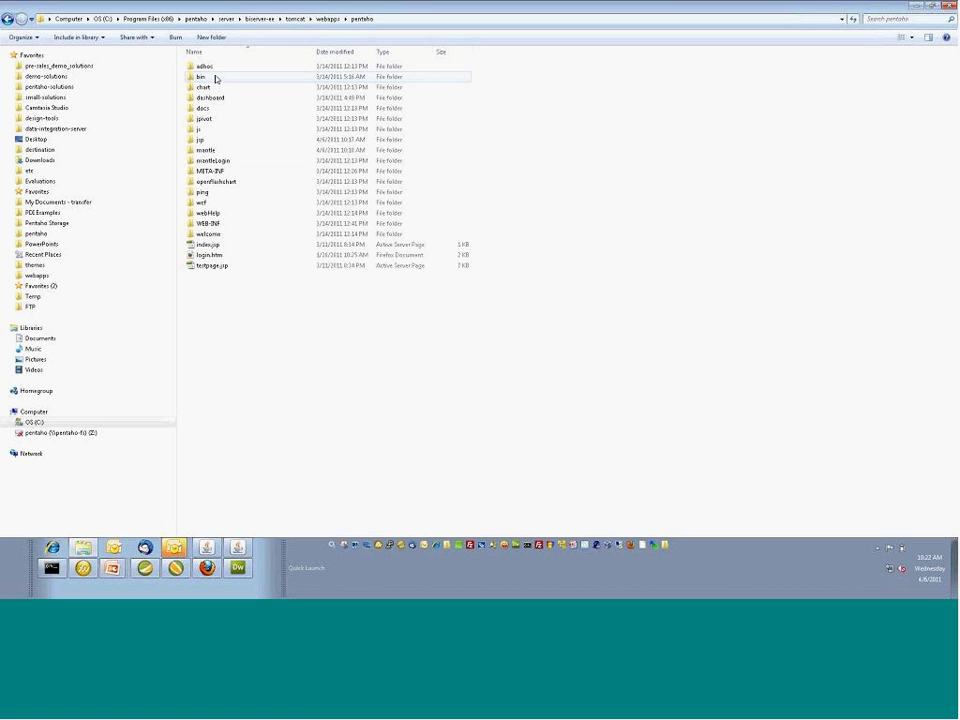
double_click(215, 223)
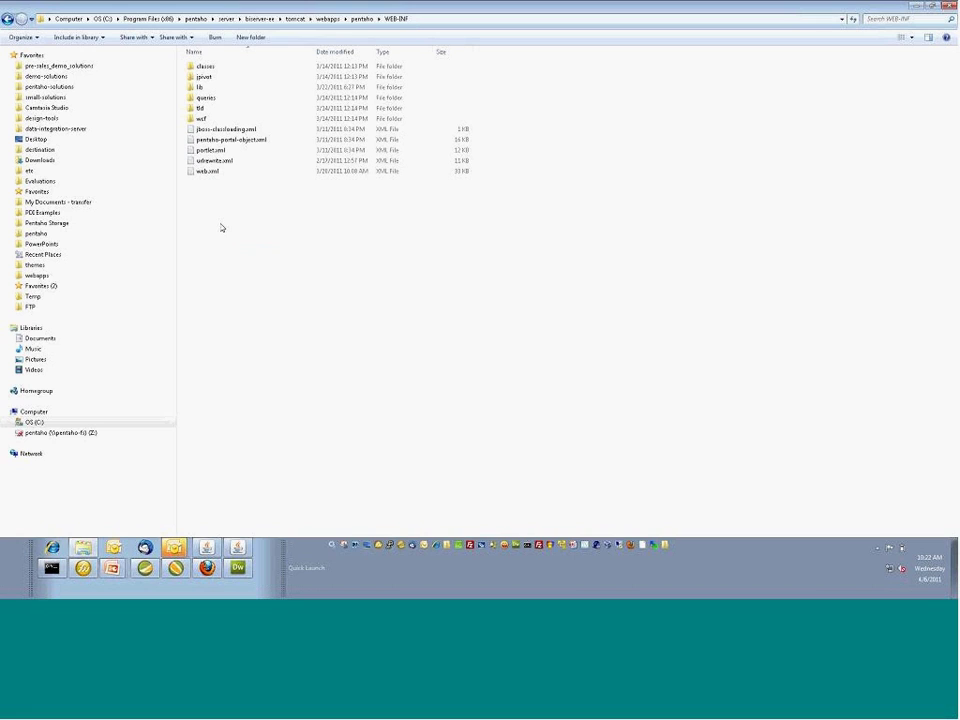
click(212, 67)
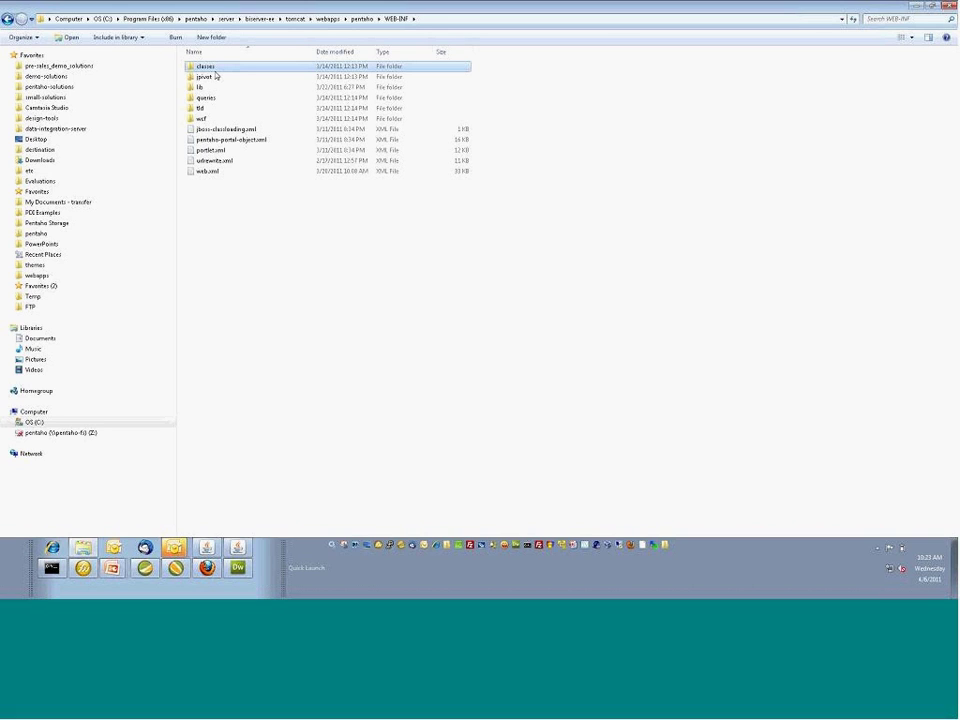
double_click(213, 68)
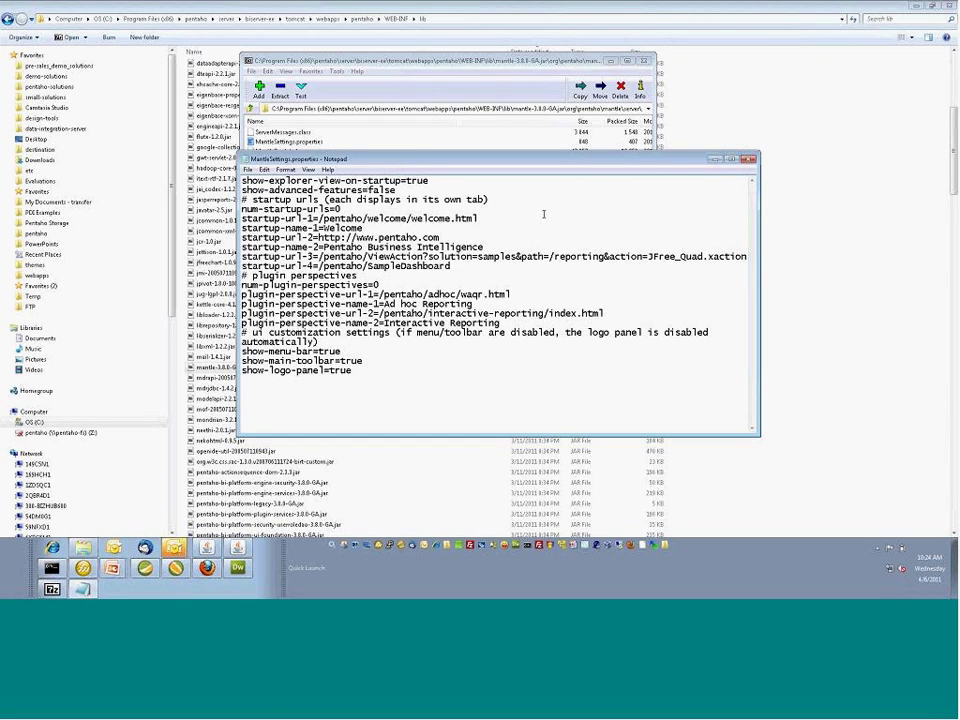
- Close MantleSettings.properties in Notepad and the 7-Zip archive, then return to the slide show
click(751, 162)
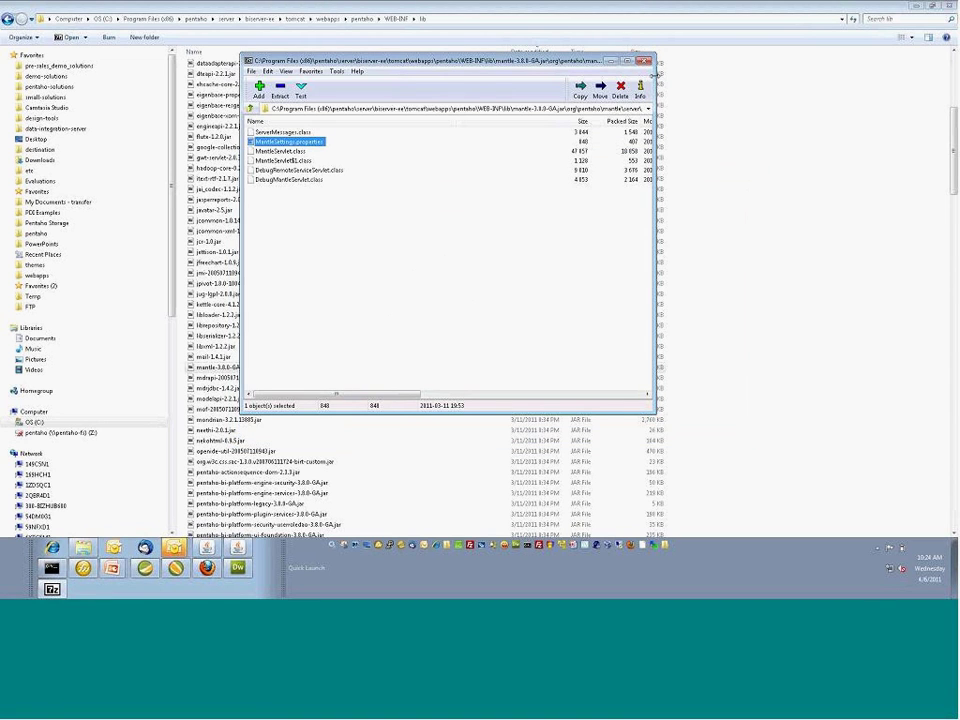
click(643, 62)
key(alt+Tab)
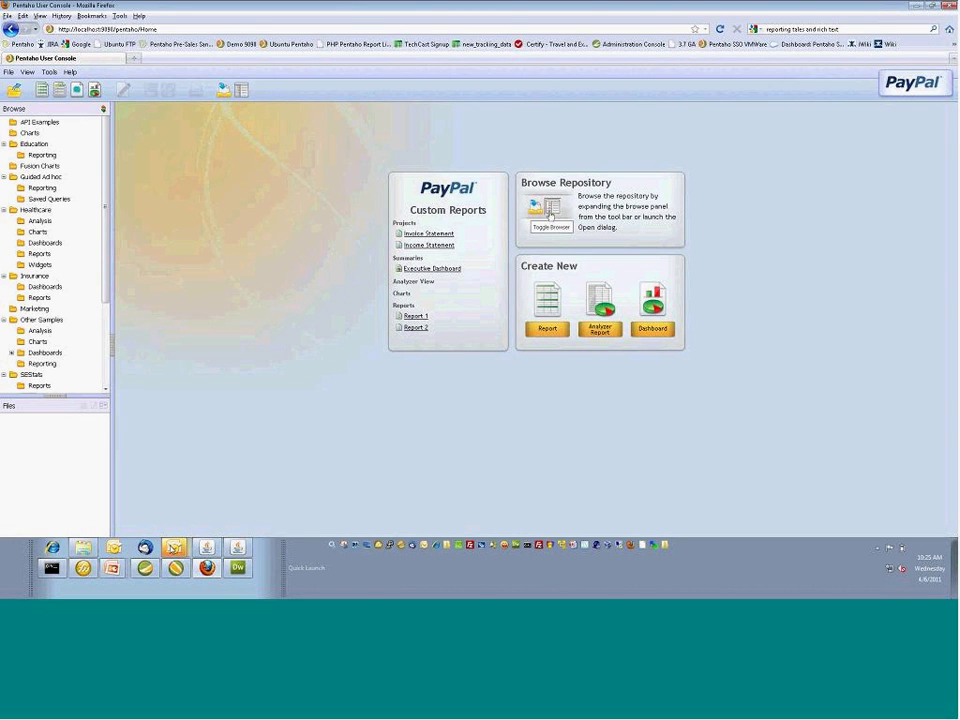
- Bring the PayPal-branded Pentaho User Console in Firefox back to the front
click(174, 548)
click(120, 566)
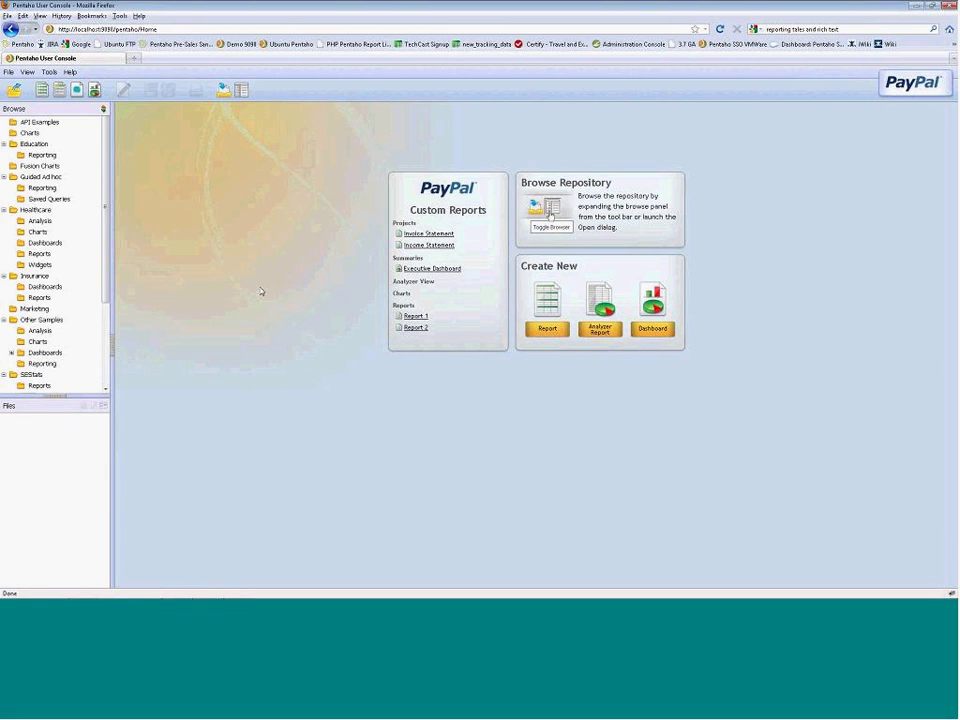
- Log out via File > Log Out and sign back in as a different user with their password
click(8, 73)
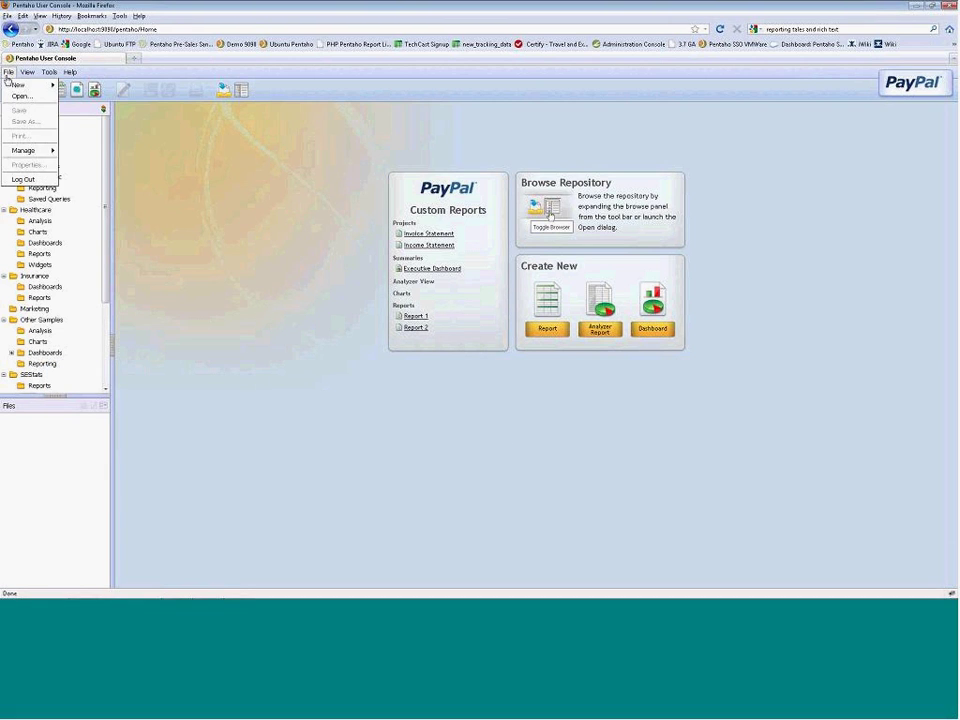
click(38, 179)
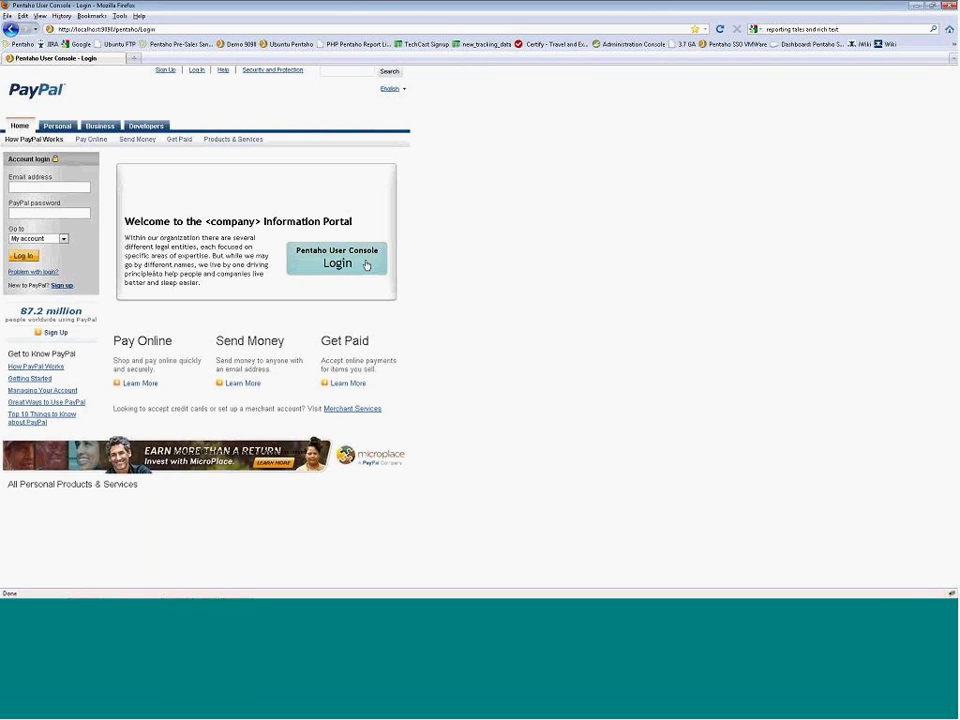
click(366, 263)
text(suzy)
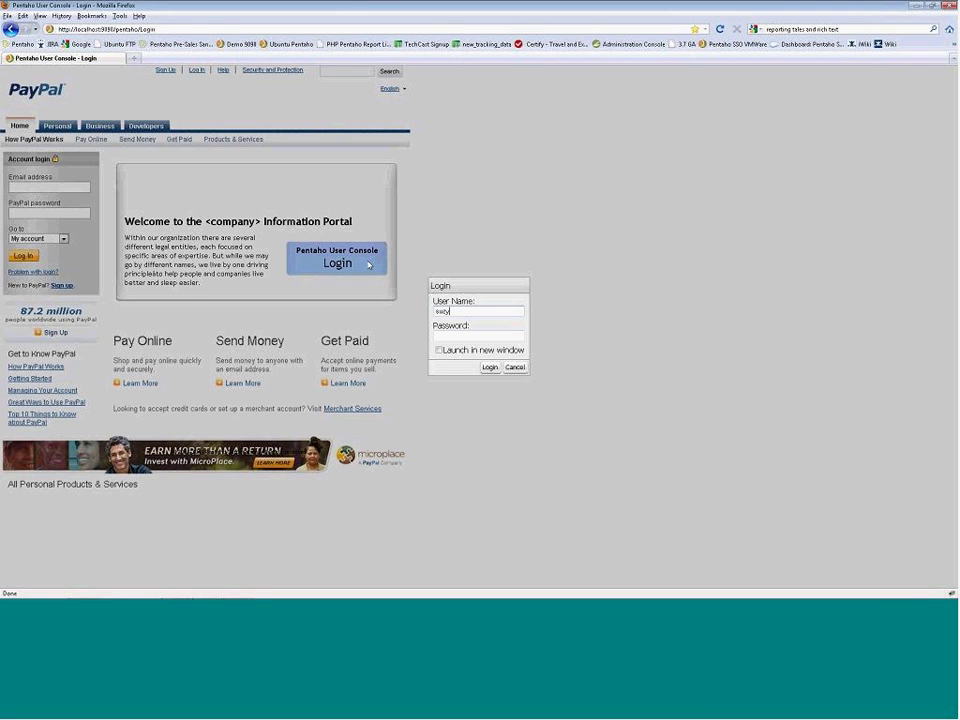
key(Tab)
text(password)
key(Return)
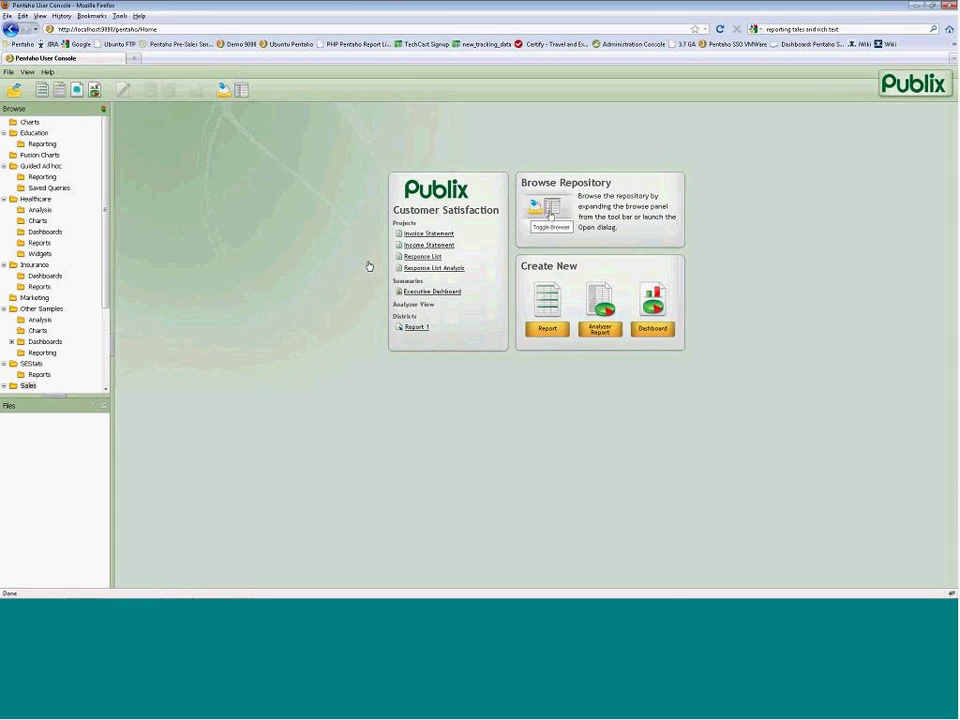
- Switch from the Publix-branded console to the slide show
key(alt+Tab)
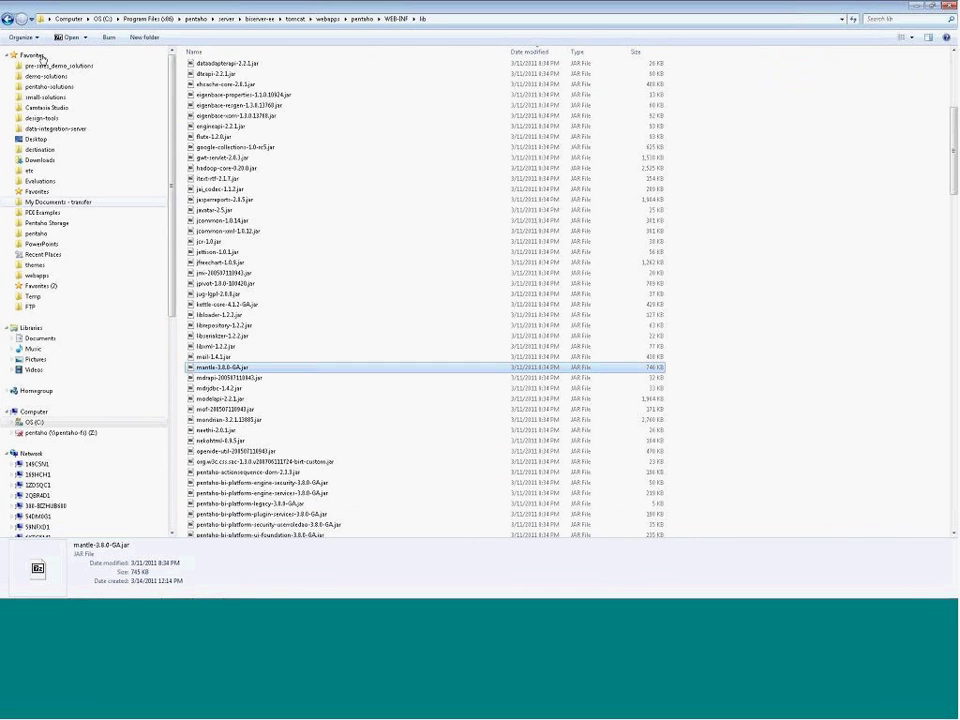
- Browse server > biserver-ee > tomcat > webapps > pentaho > WEB-INF and right-click urlrewrite.xml
click(35, 236)
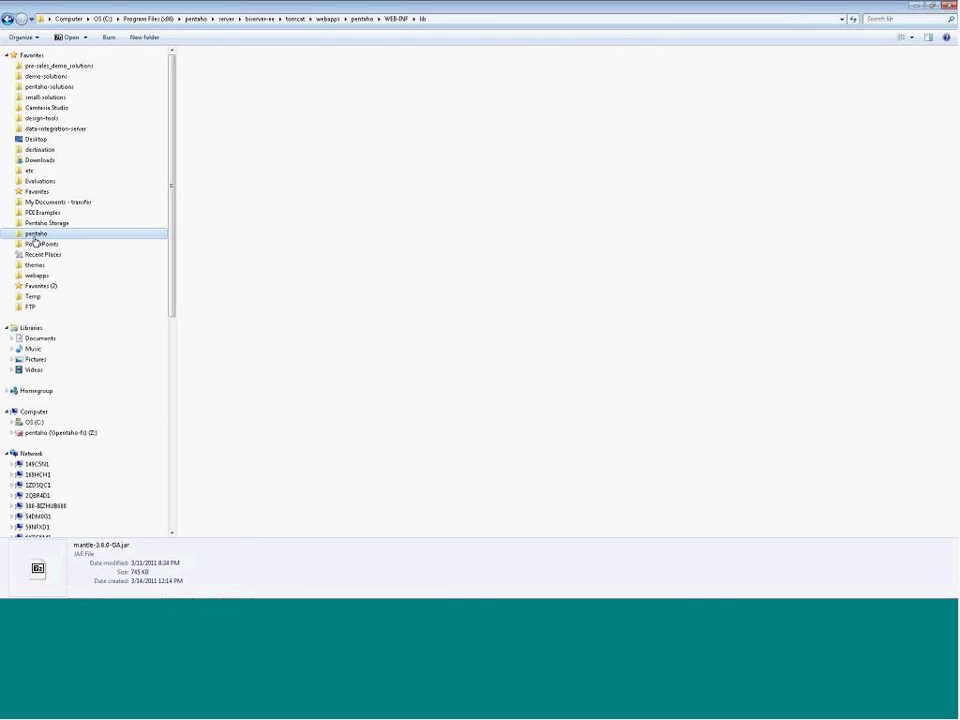
double_click(208, 150)
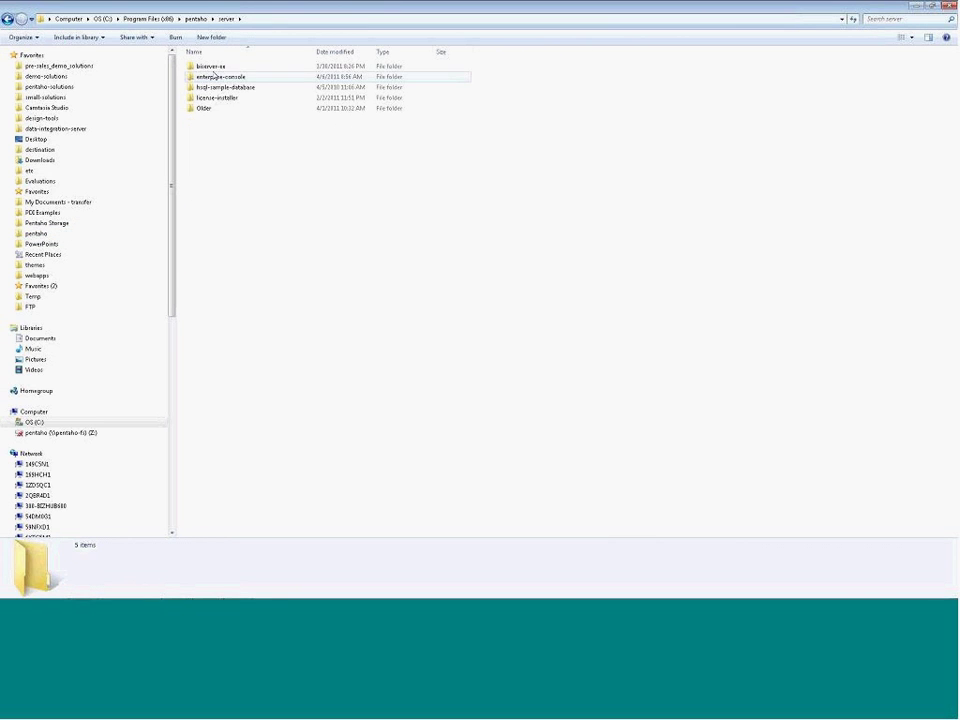
double_click(212, 70)
double_click(219, 155)
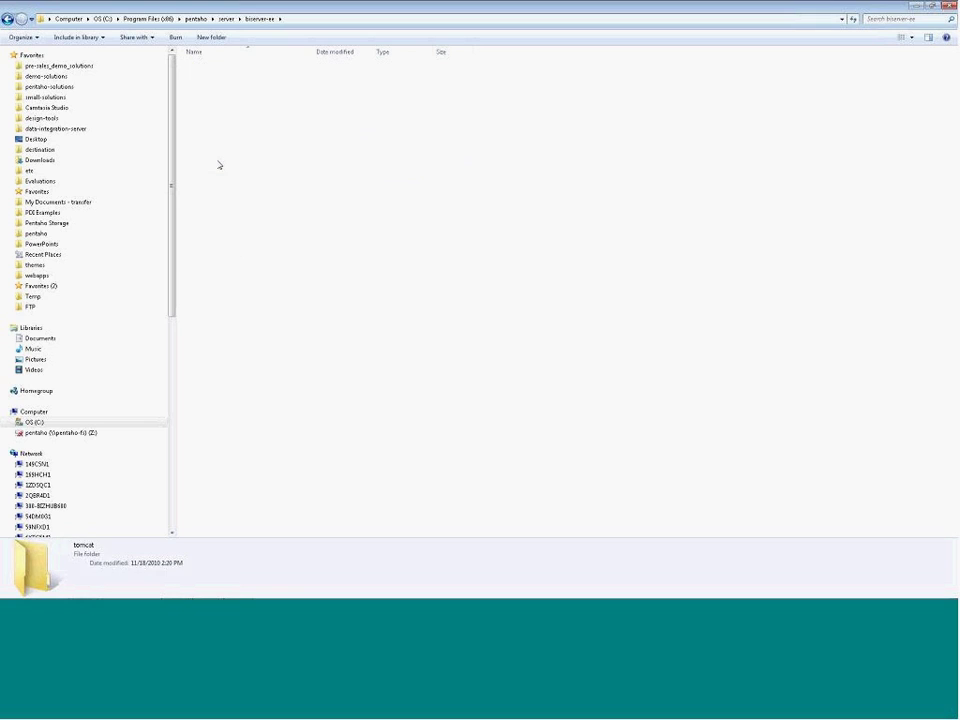
double_click(210, 150)
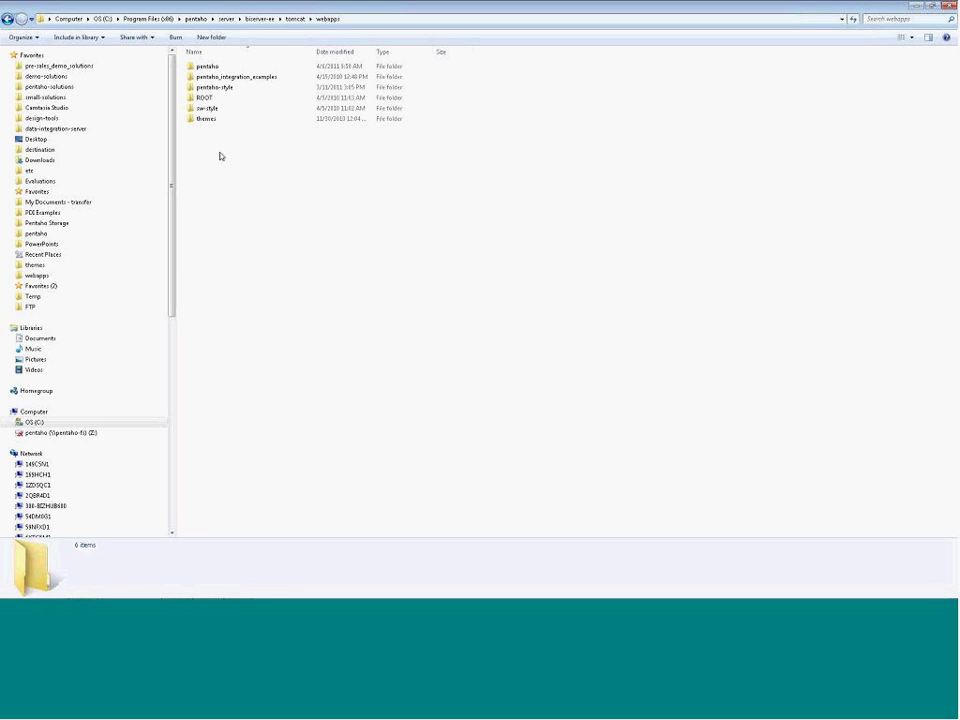
double_click(208, 66)
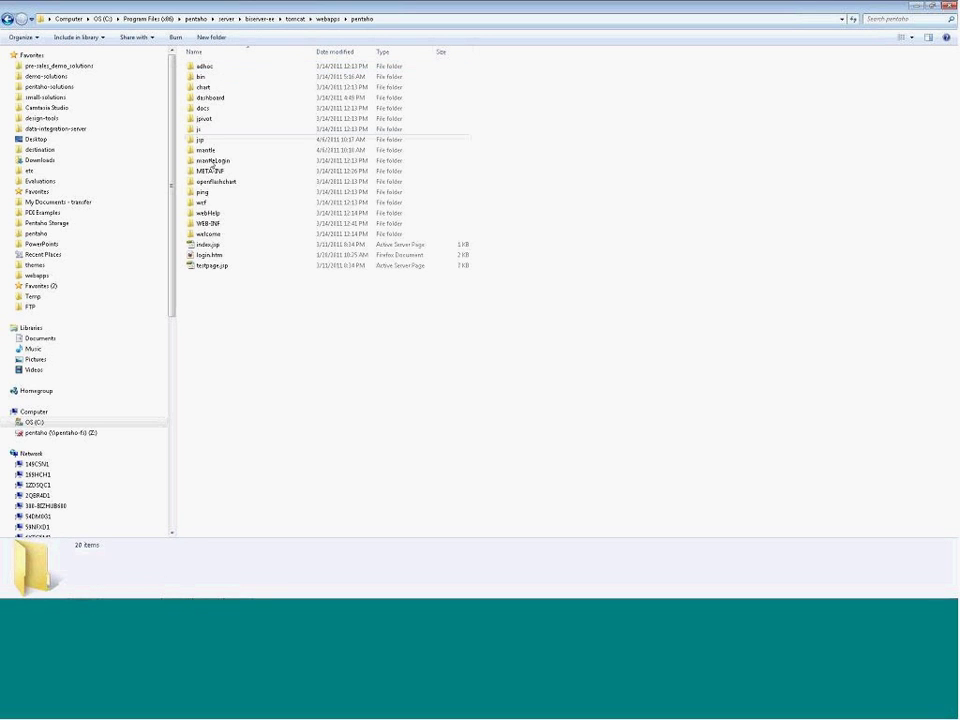
double_click(222, 223)
click(231, 163)
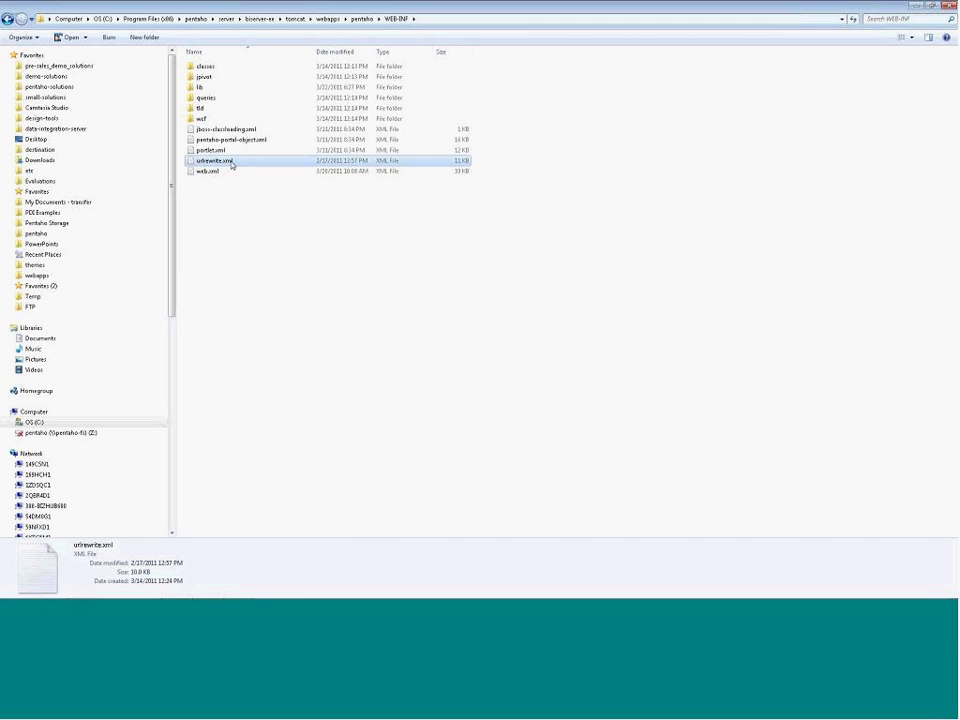
right_click(234, 164)
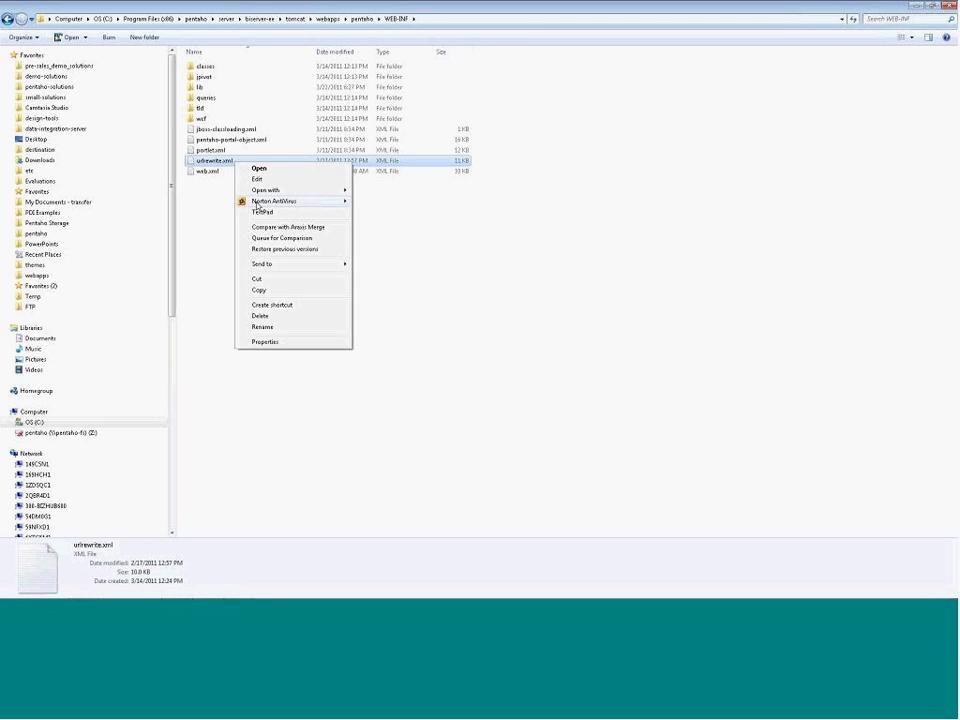
click(263, 211)
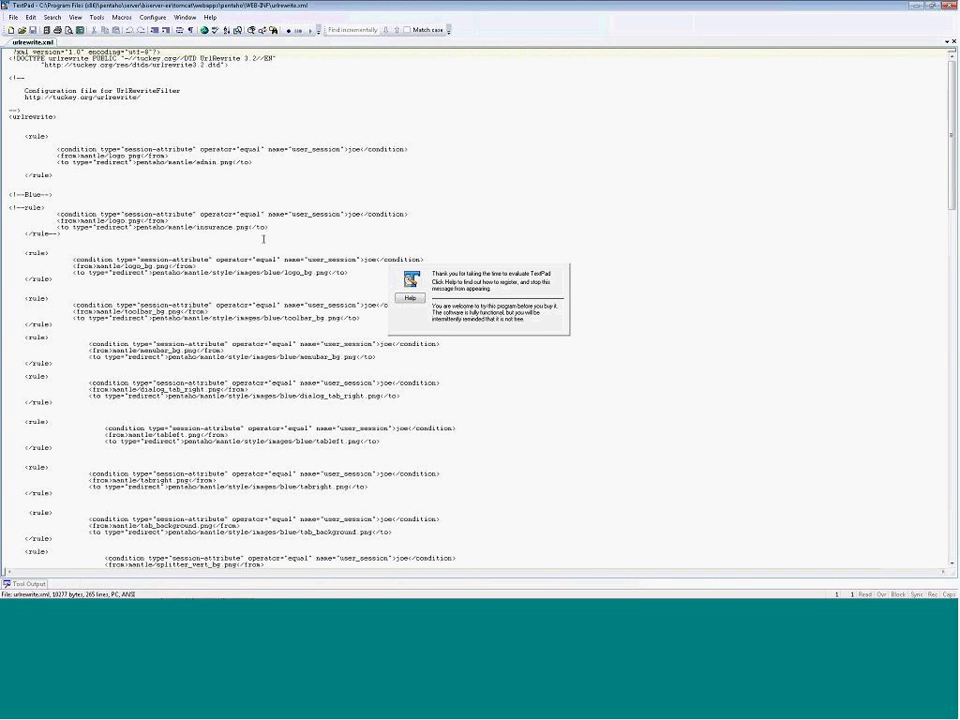
scroll(264, 239, down, 1)
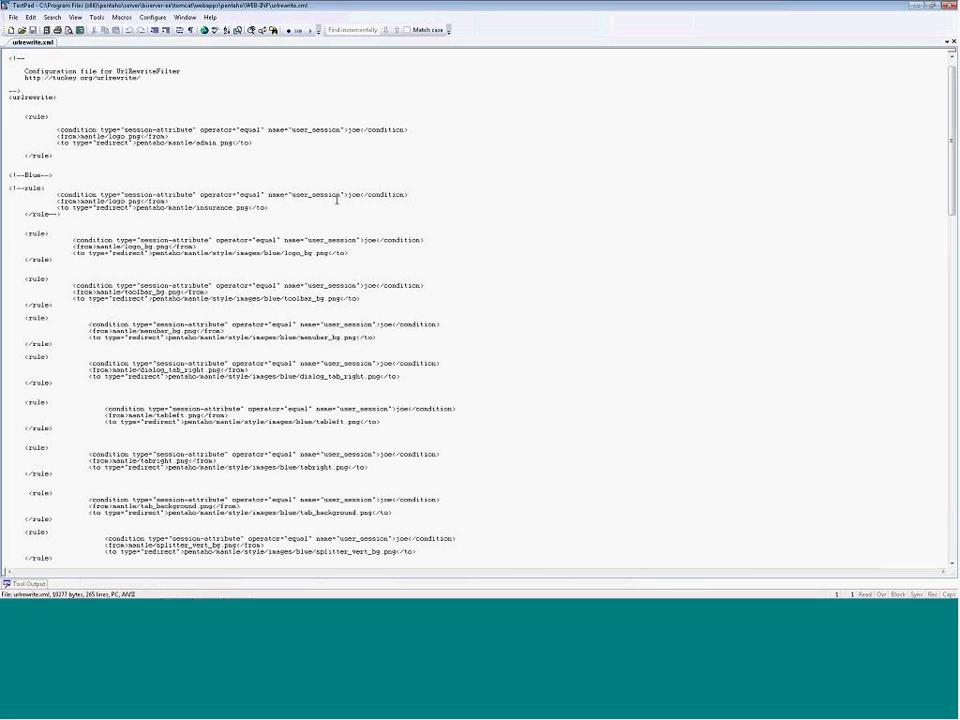
scroll(360, 200, down, 2)
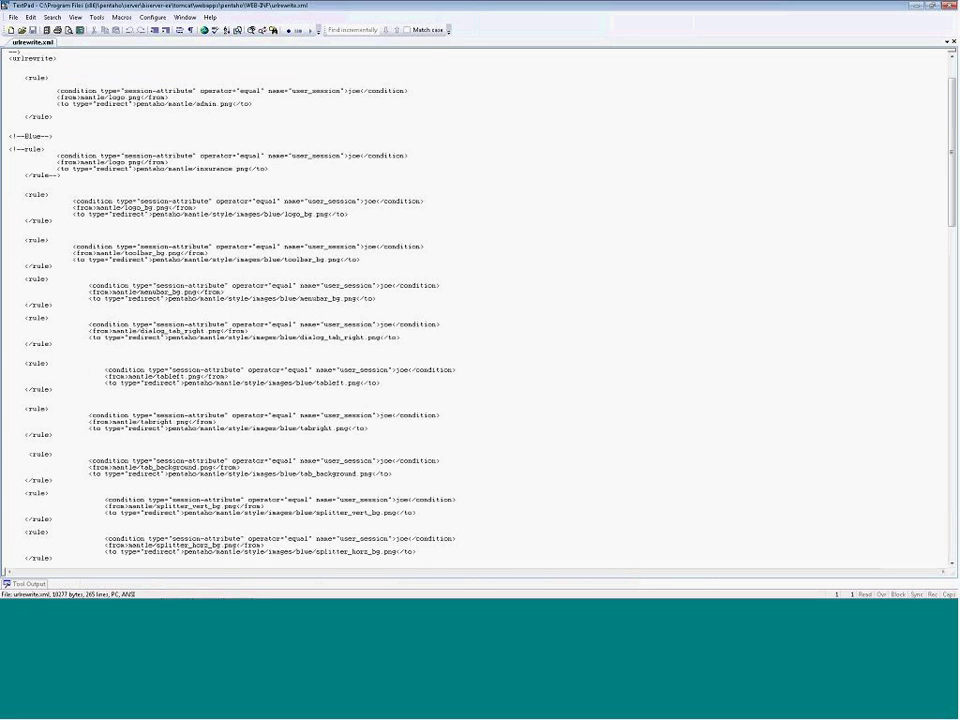
scroll(366, 298, down, 2)
scroll(366, 298, down, 20)
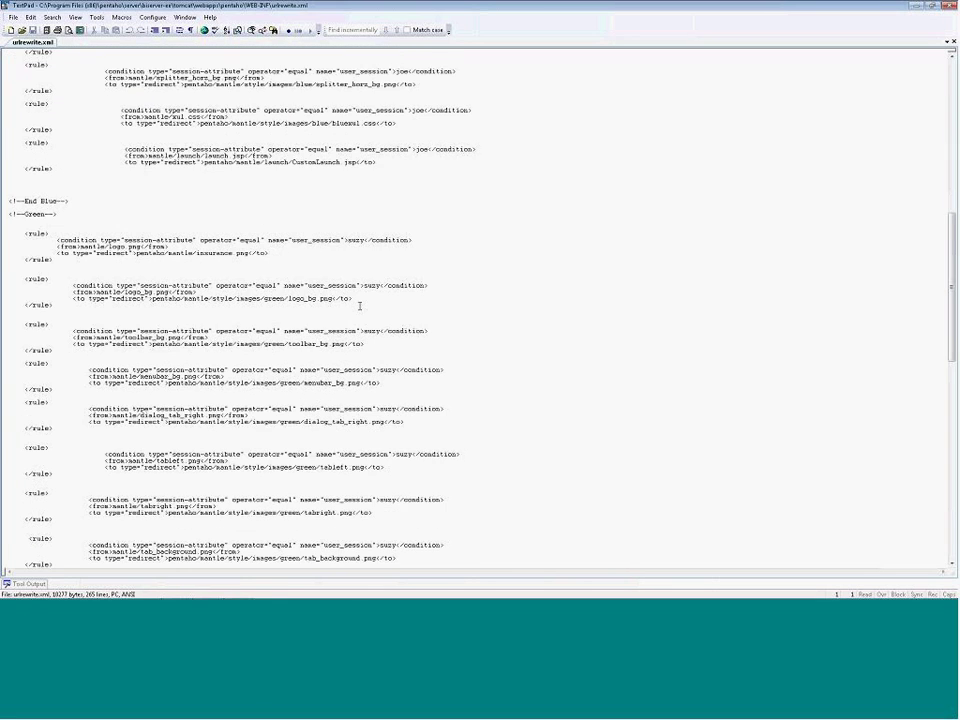
scroll(359, 306, down, 3)
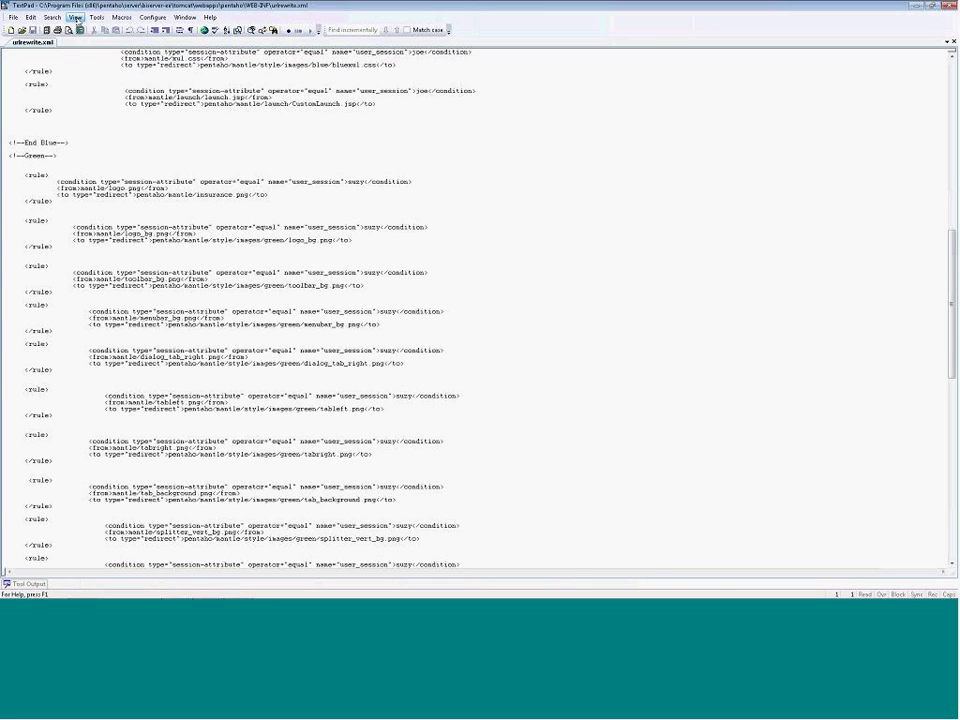
- Reformat the whole urlrewrite.xml file with Edit > Reformat
click(75, 17)
click(96, 17)
click(96, 17)
click(31, 17)
click(31, 17)
click(31, 17)
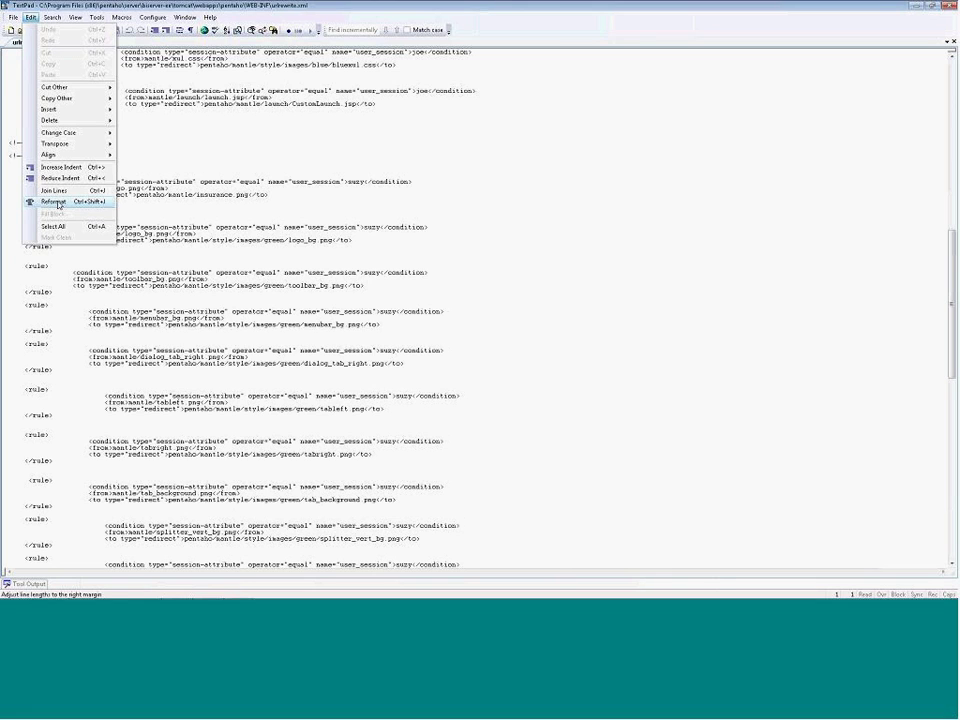
click(14, 17)
click(152, 17)
mouse_move(100, 19)
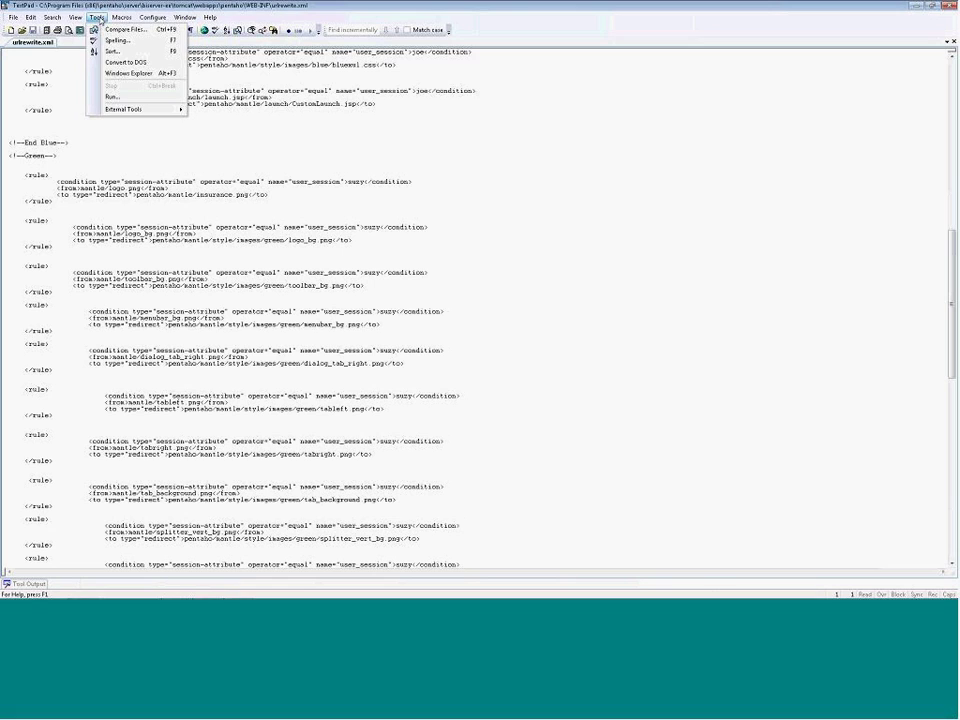
mouse_move(71, 18)
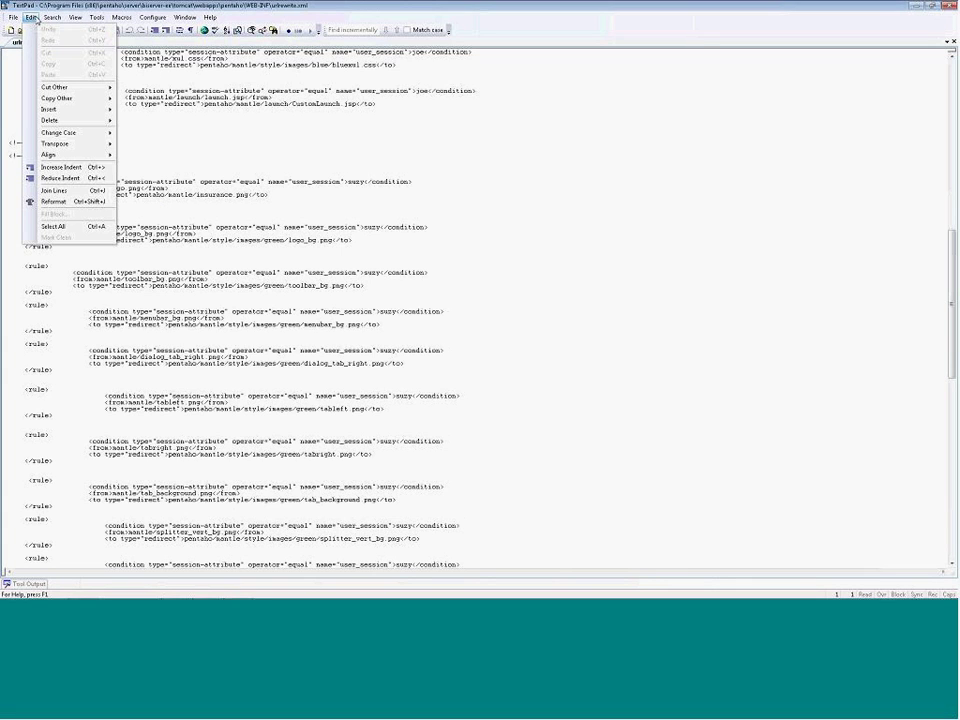
click(52, 201)
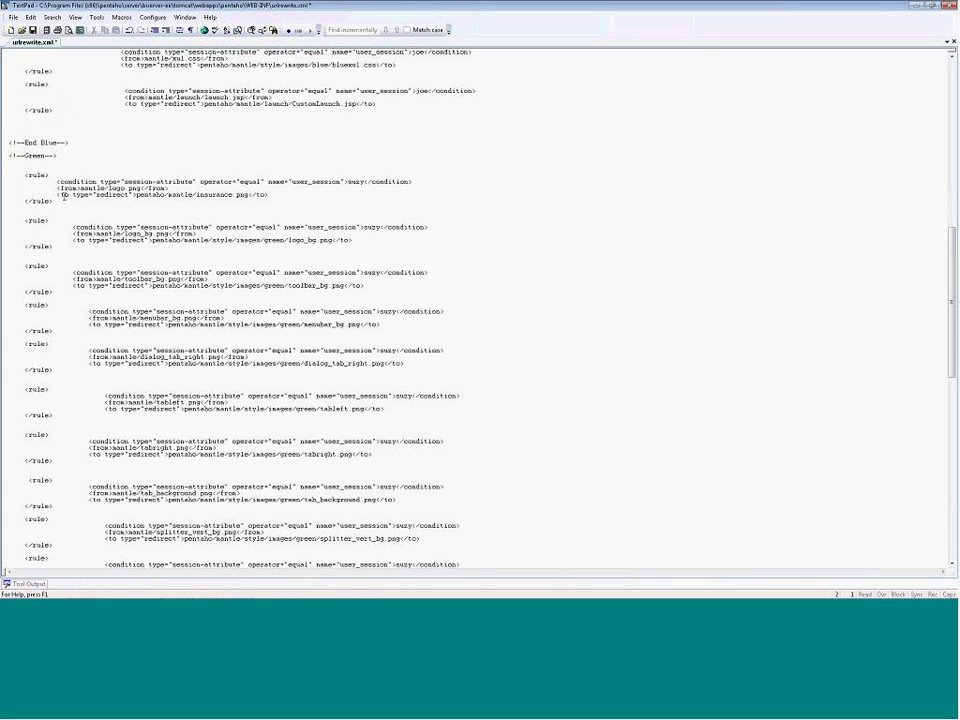
- Place the cursor before the user name in the first Green rule, then switch to Firefox
click(80, 74)
click(570, 235)
click(168, 182)
click(346, 182)
scroll(149, 285, up, 2)
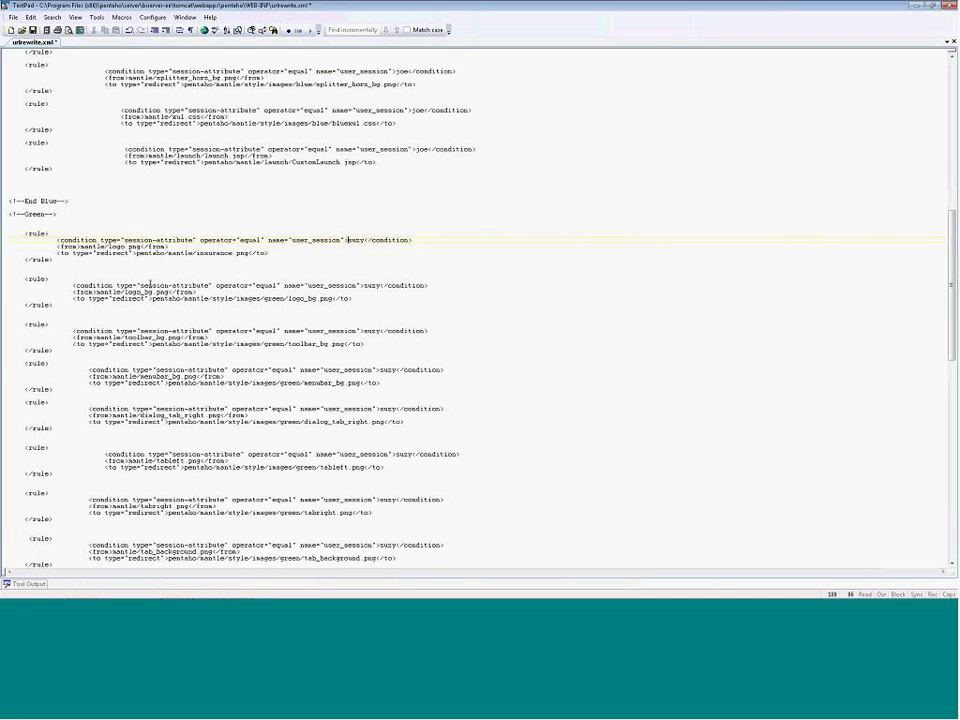
scroll(149, 285, up, 9)
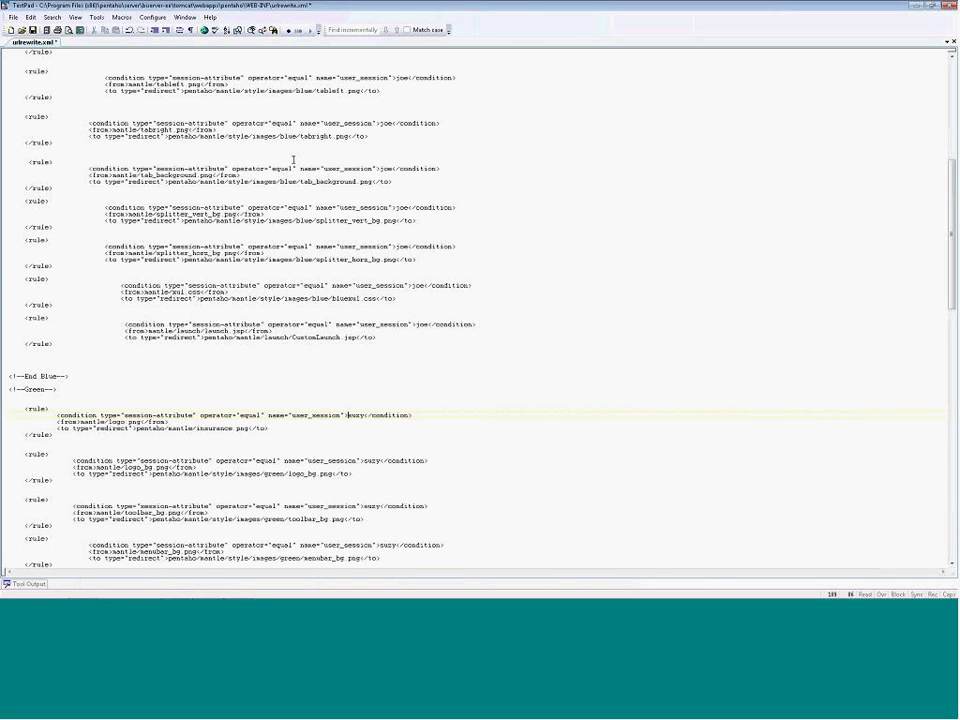
key(alt+Tab)
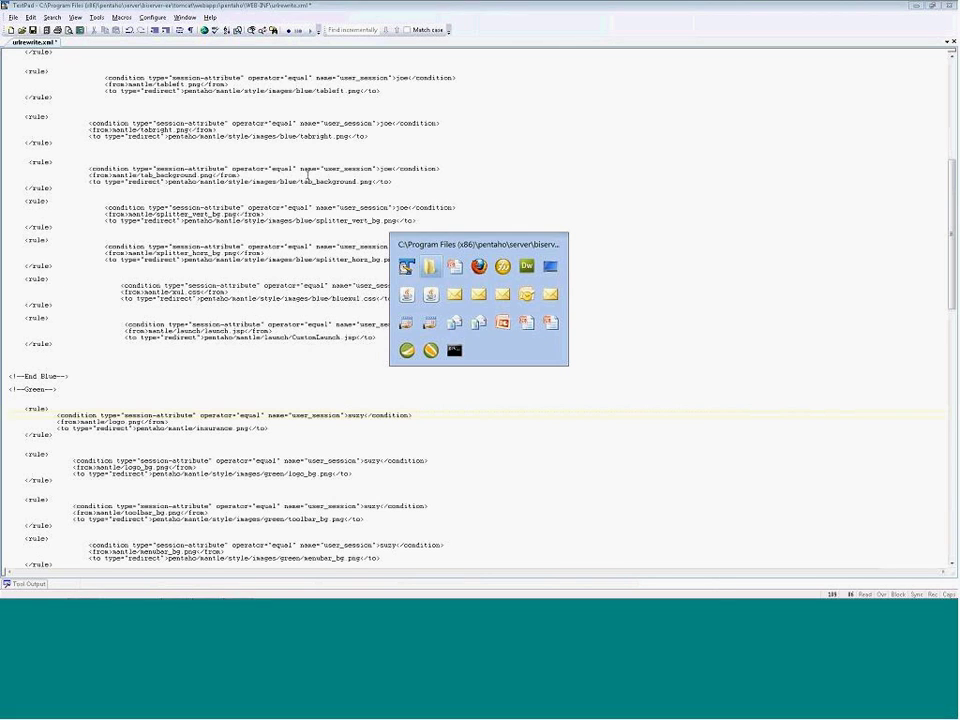
key(alt+Tab)
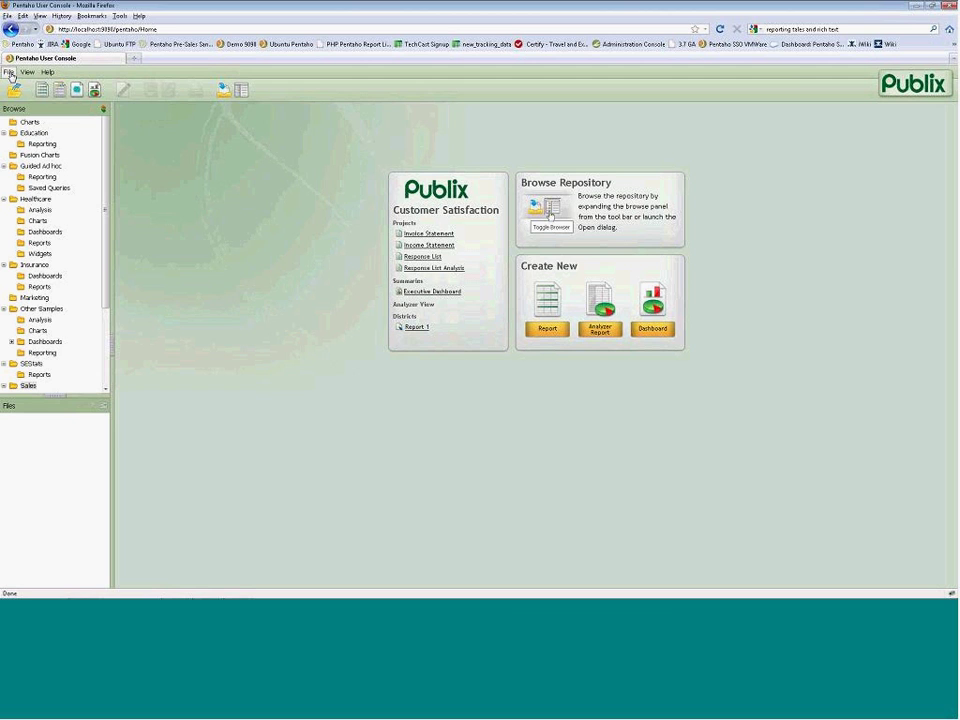
- Log out of the Pentaho User Console from the File menu
click(10, 76)
click(25, 179)
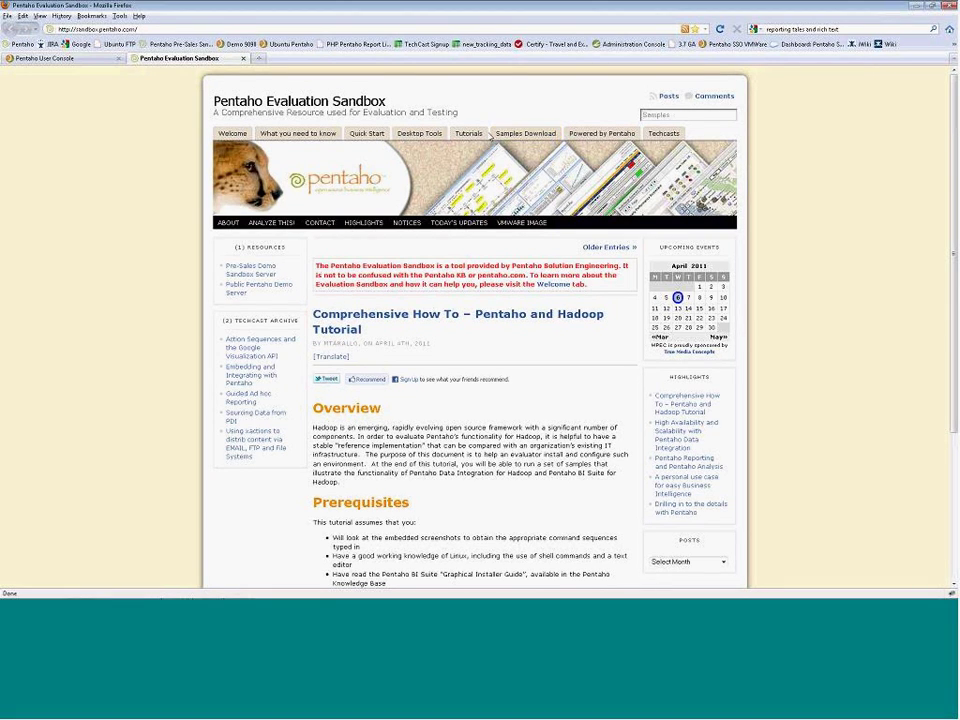
- Search the sandbox for 'custom logos' and open the Dynamic User Console Logos article
click(672, 113)
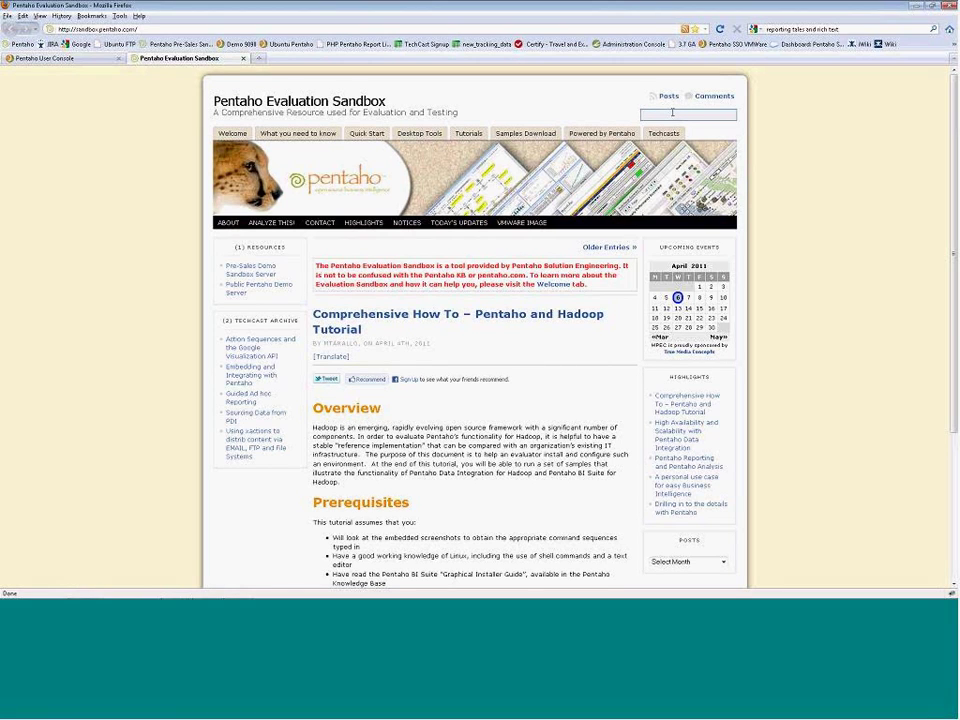
text(custom log)
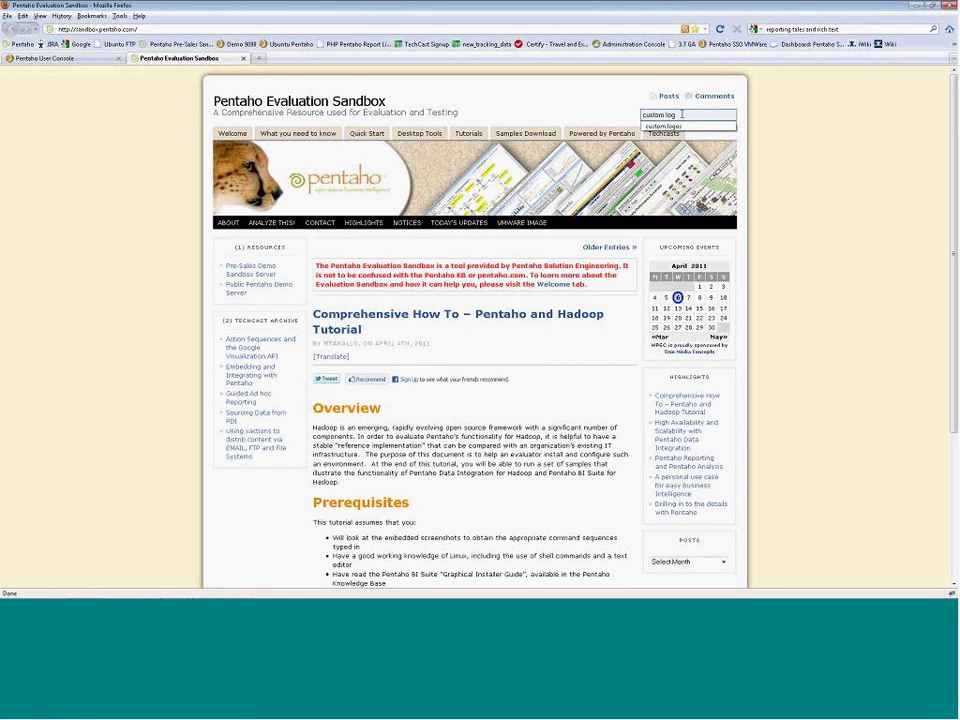
key(Down)
key(Return)
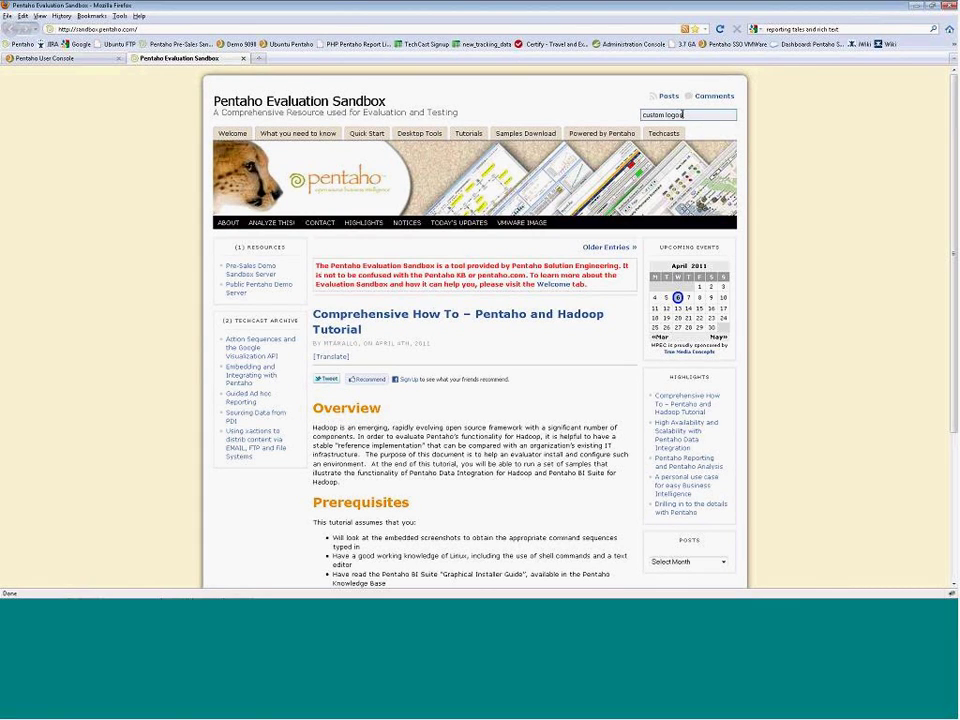
key(Return)
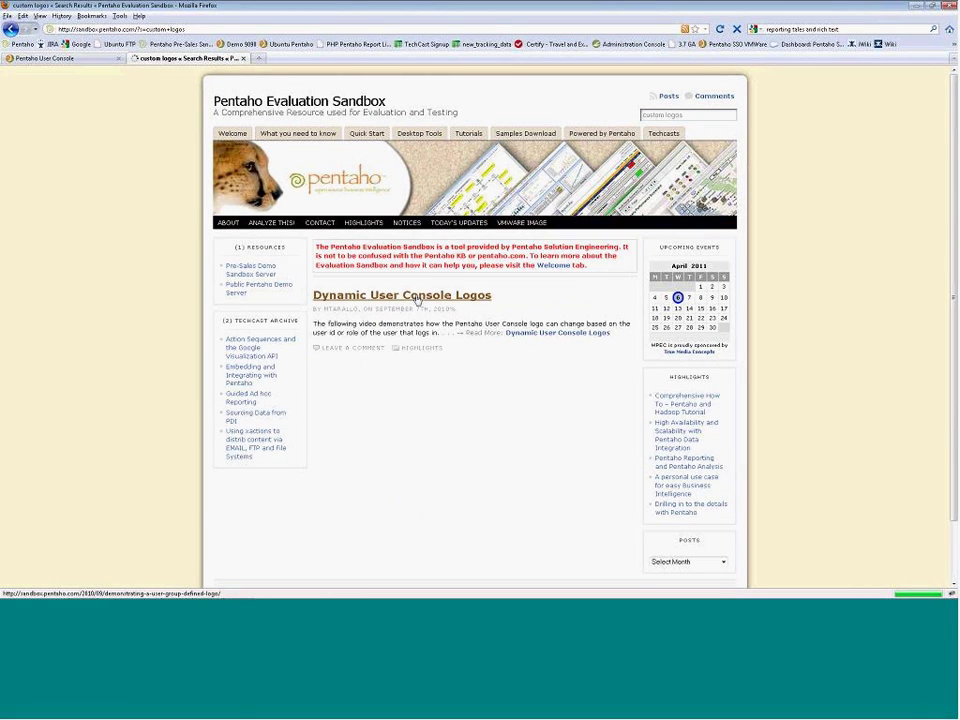
click(418, 300)
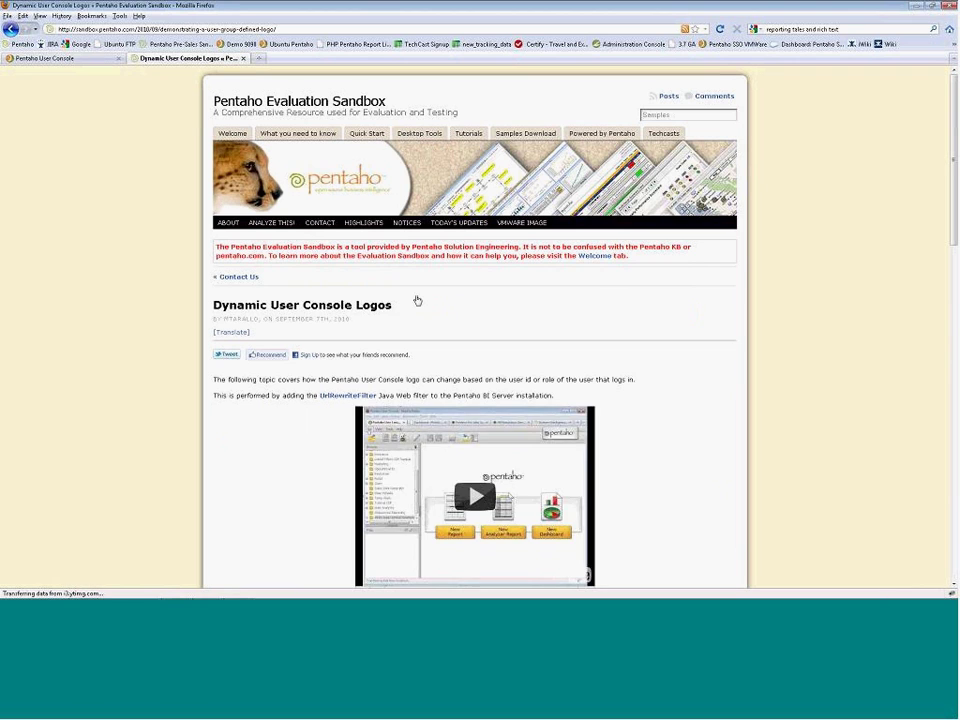
- Follow the article's 'here' link to the Url Rewrite Filter download site
scroll(418, 300, down, 3)
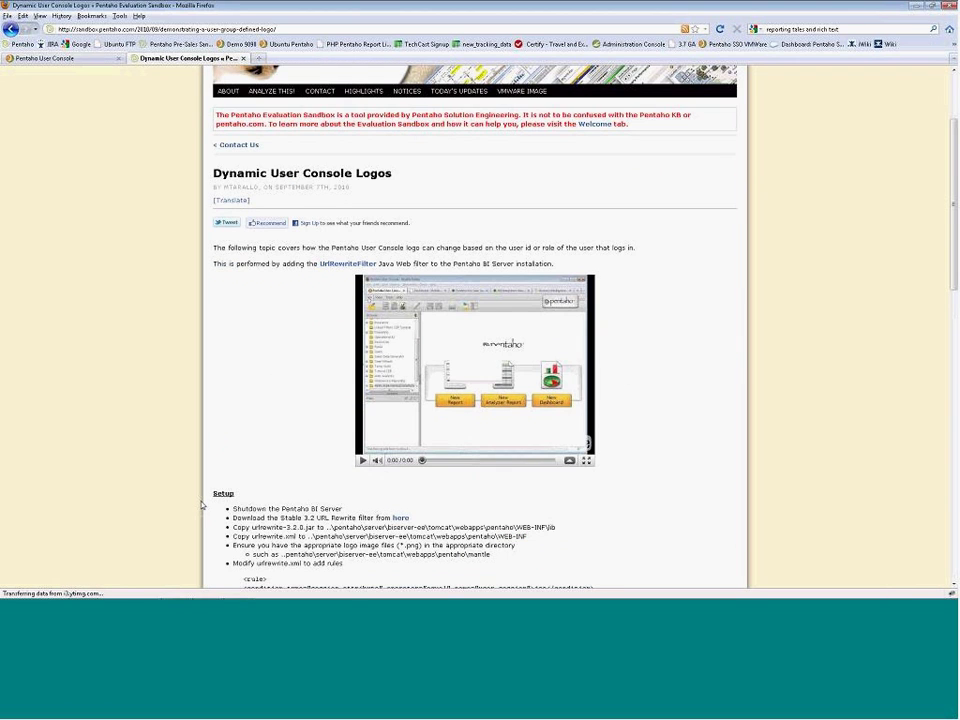
scroll(201, 505, down, 9)
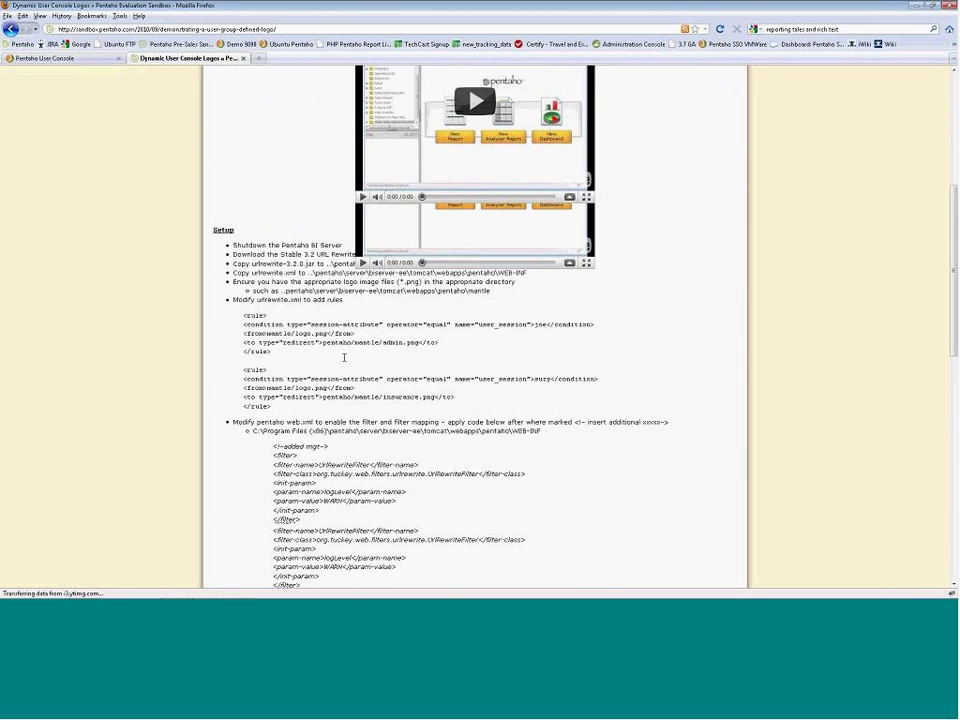
scroll(349, 360, down, 3)
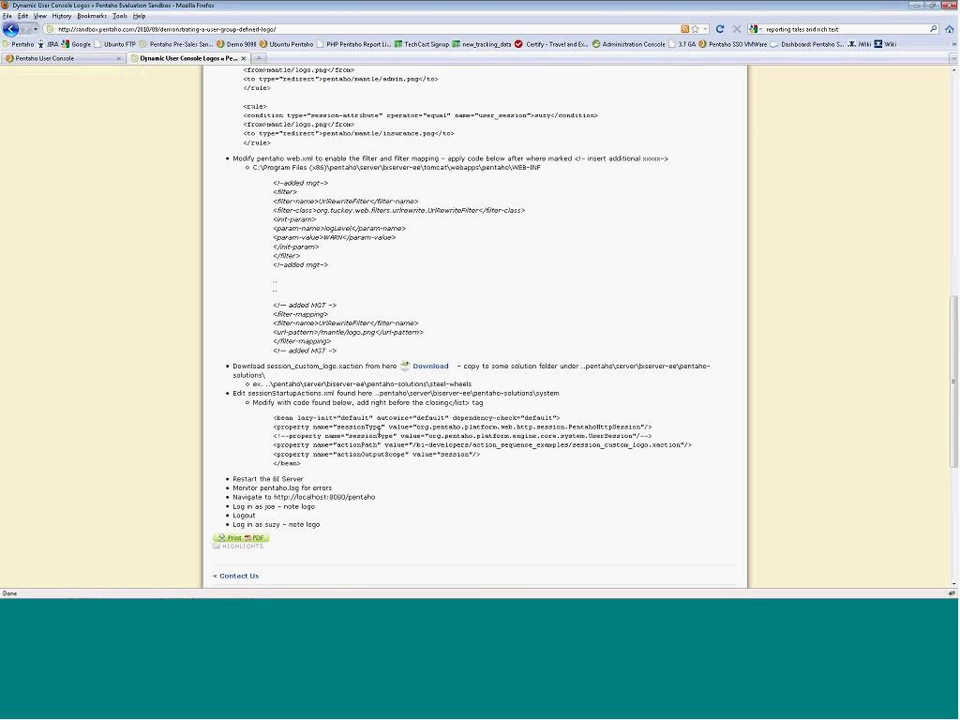
scroll(381, 426, up, 6)
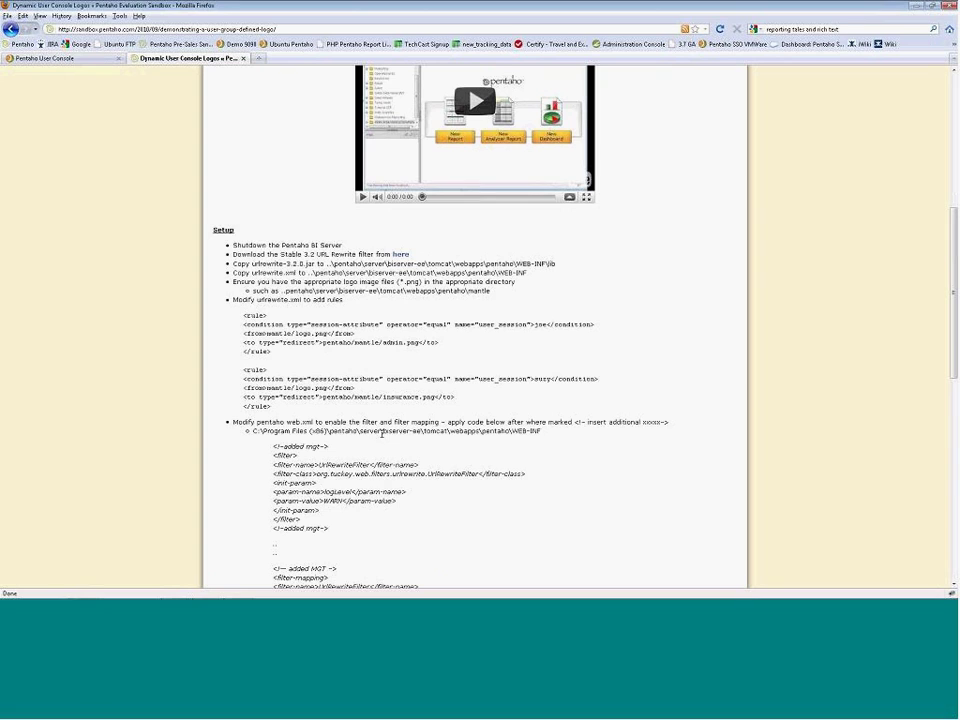
click(400, 256)
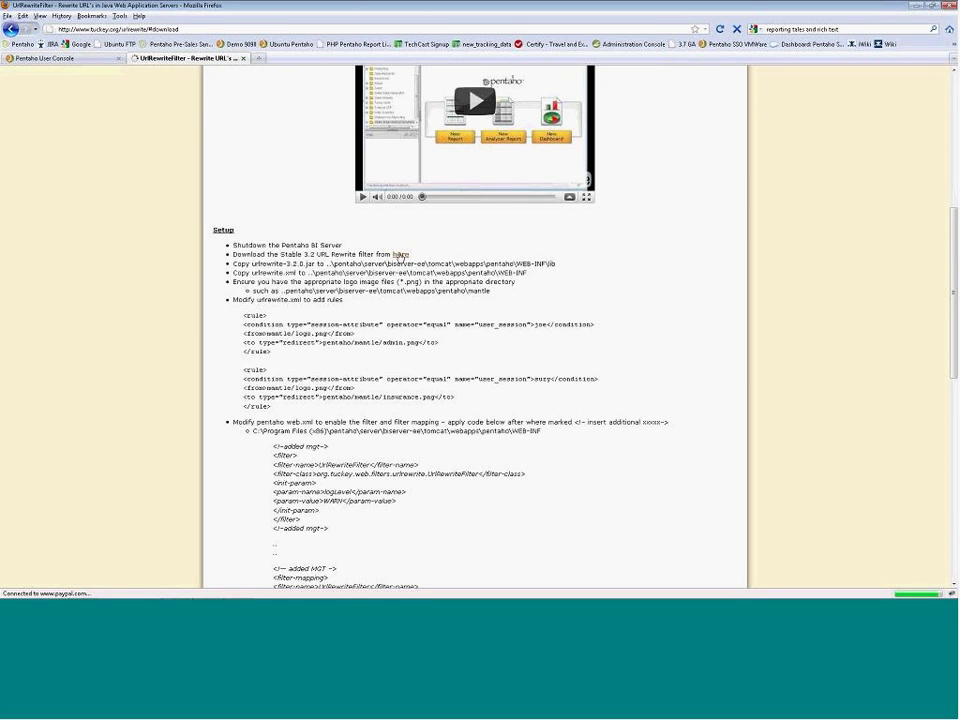
key(Escape)
click(400, 257)
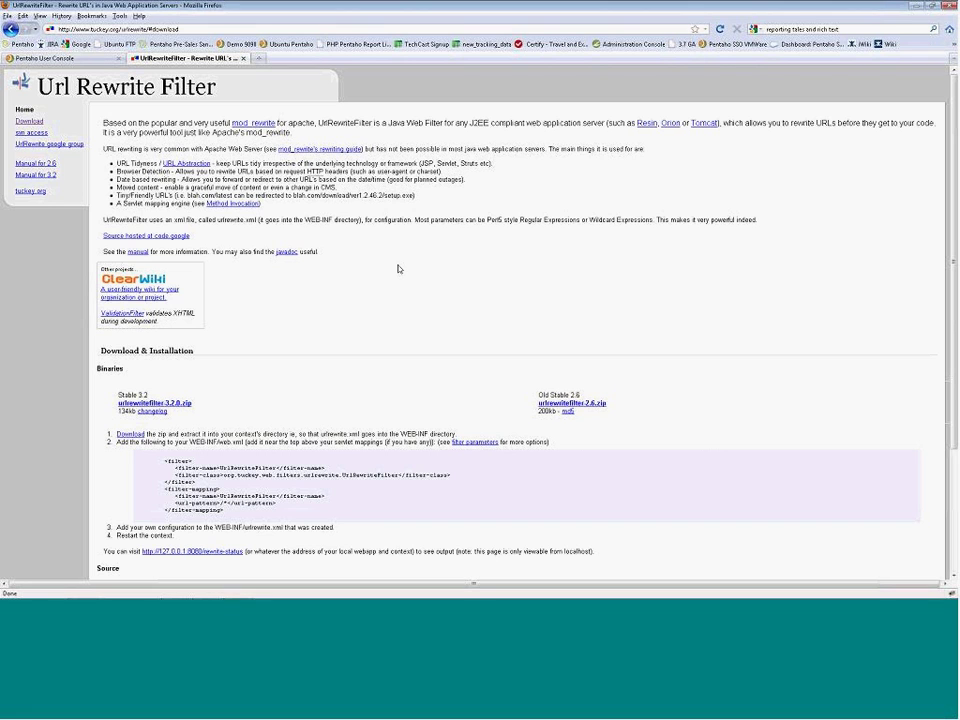
key(alt+Tab)
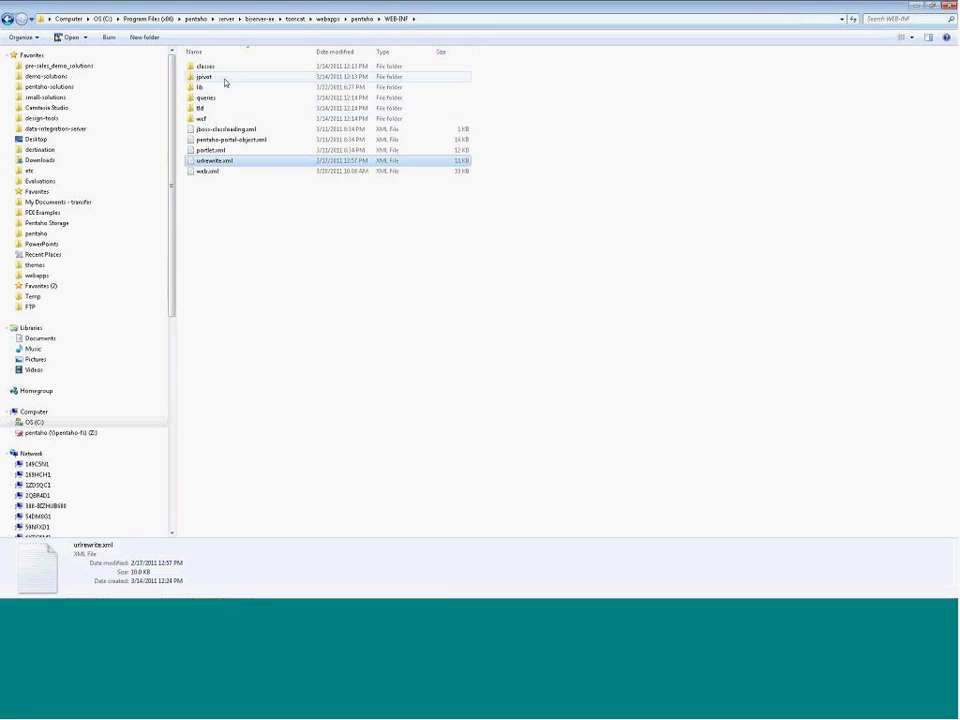
- Locate urlrewrite-3.2.0.jar in WEB-INF\lib, then minimize the Explorer window
click(364, 19)
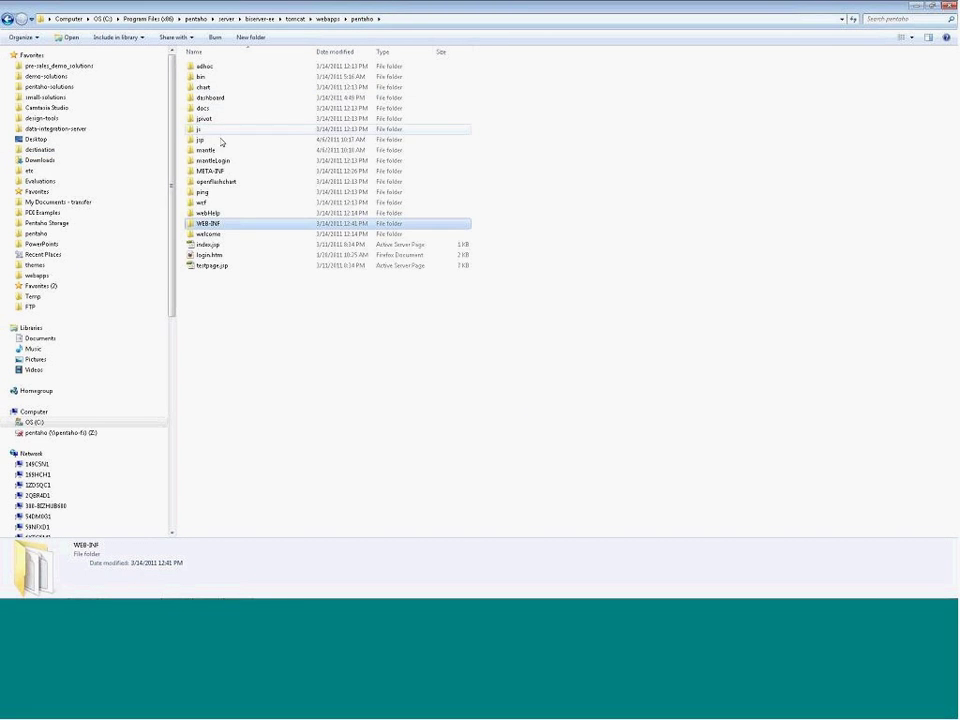
double_click(215, 223)
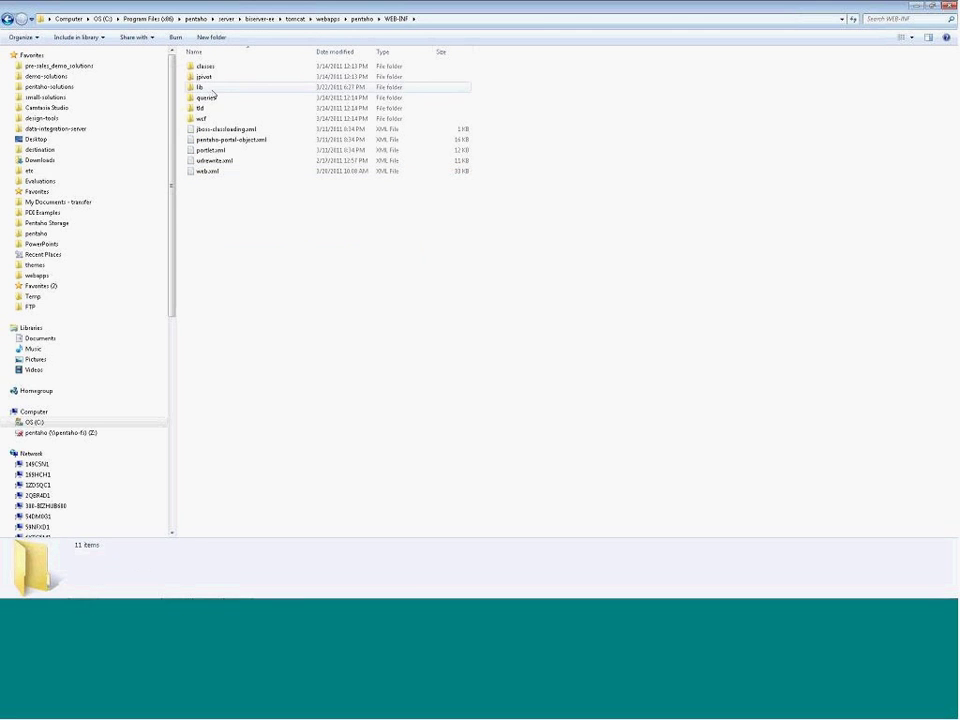
double_click(212, 94)
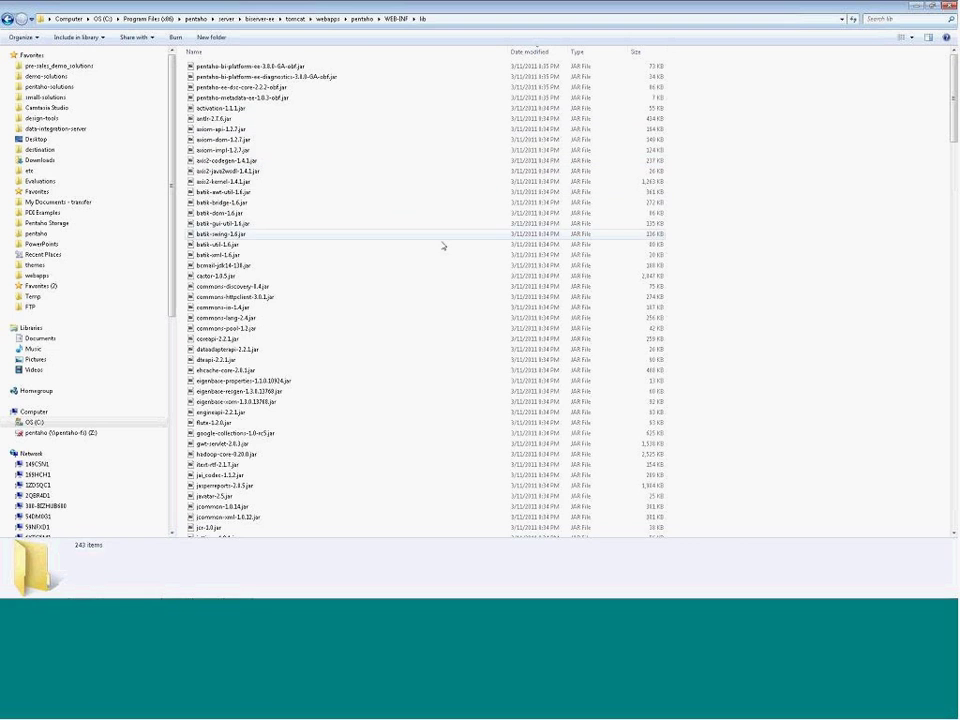
scroll(443, 246, down, 1)
scroll(225, 535, down, 20)
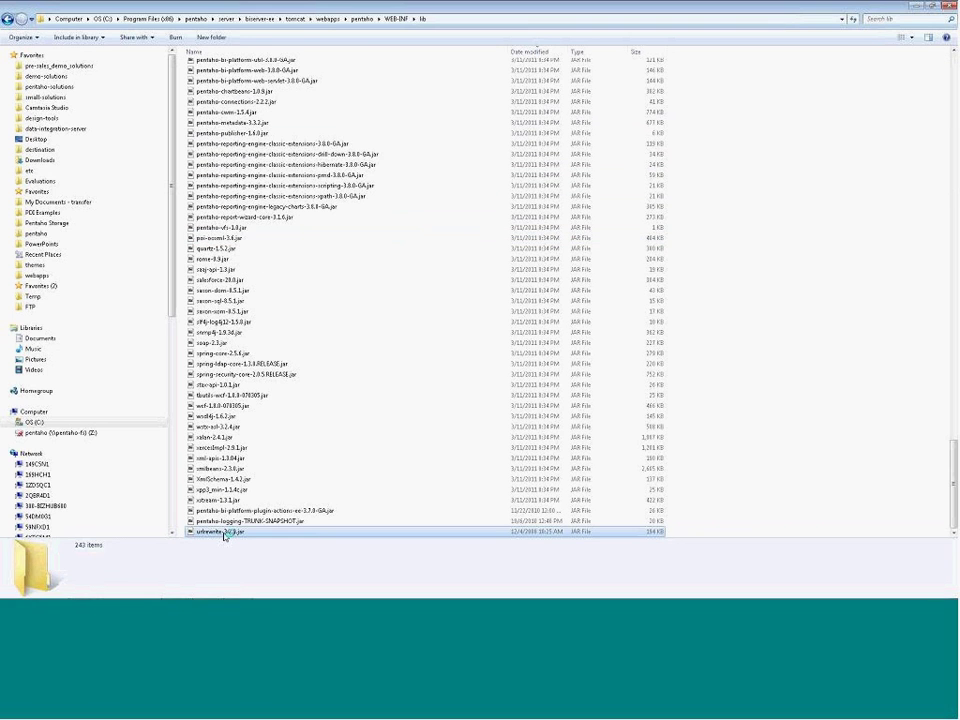
click(225, 534)
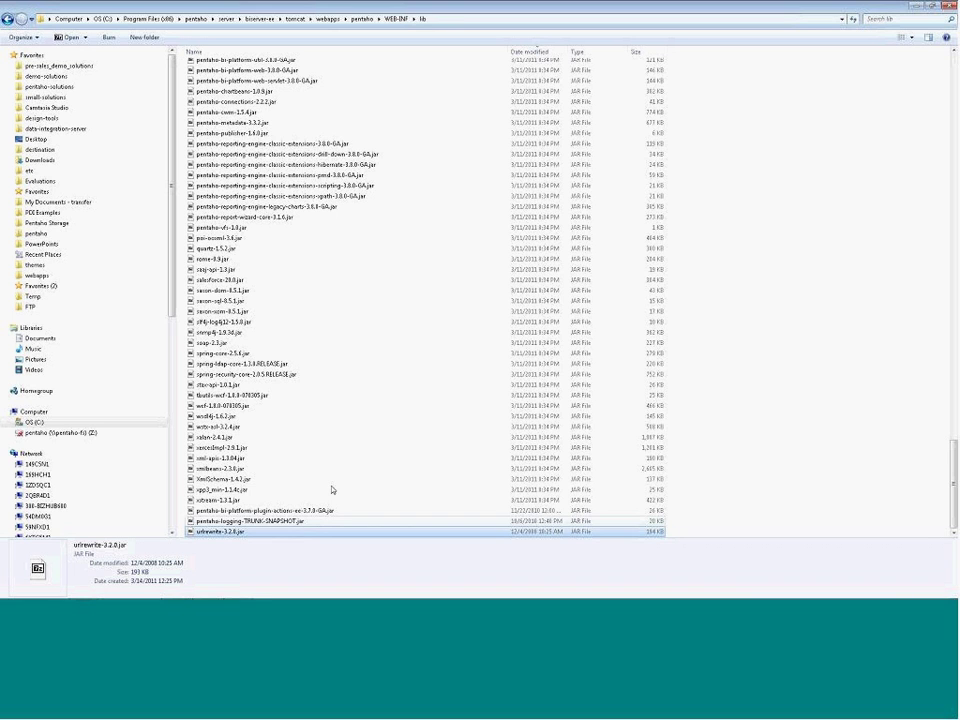
click(911, 6)
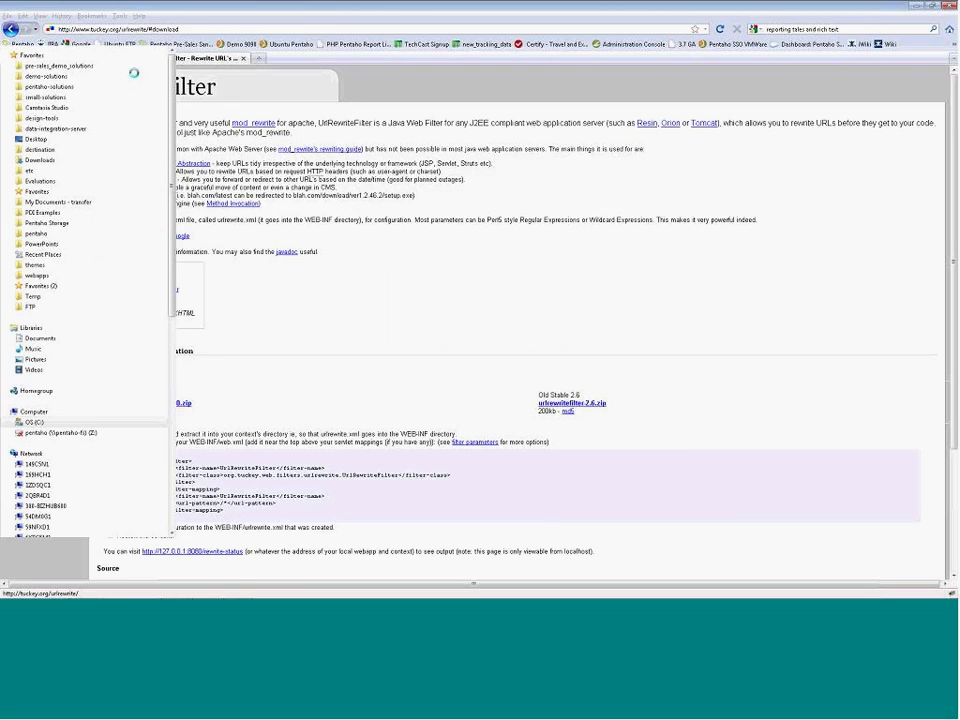
- Open Tools > Log Files in the console and enable the real-time Pentaho log viewer
key(alt+Tab)
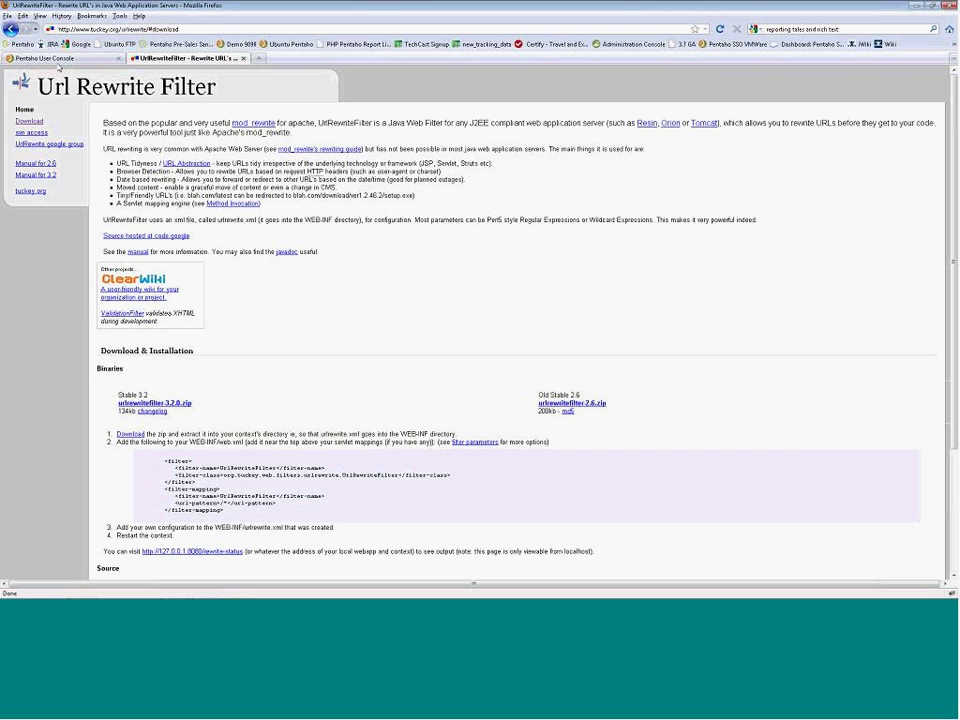
click(58, 60)
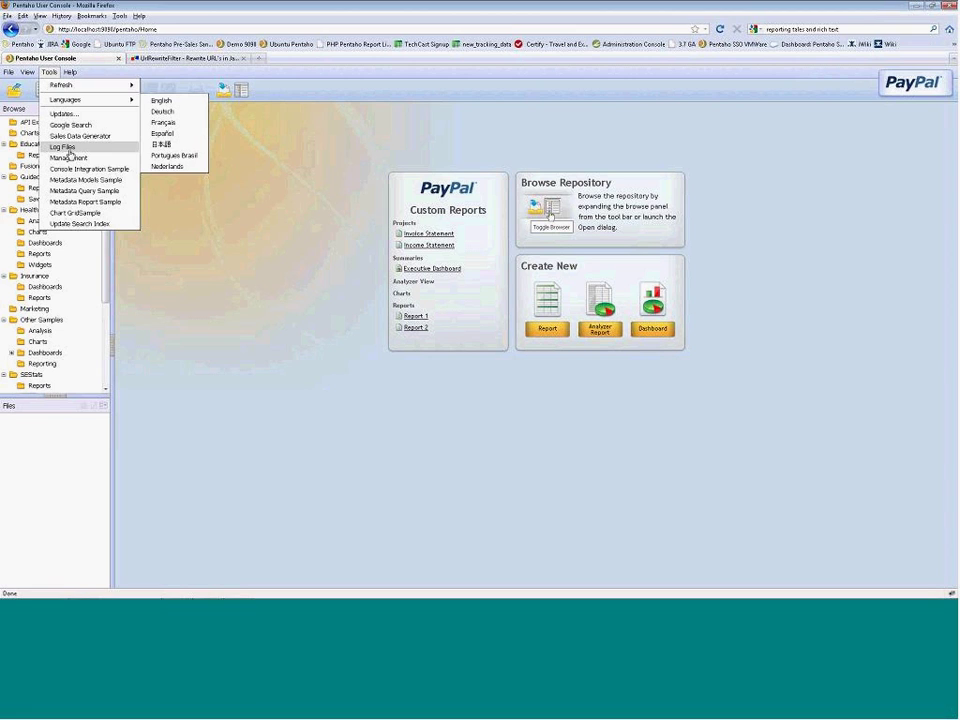
click(69, 150)
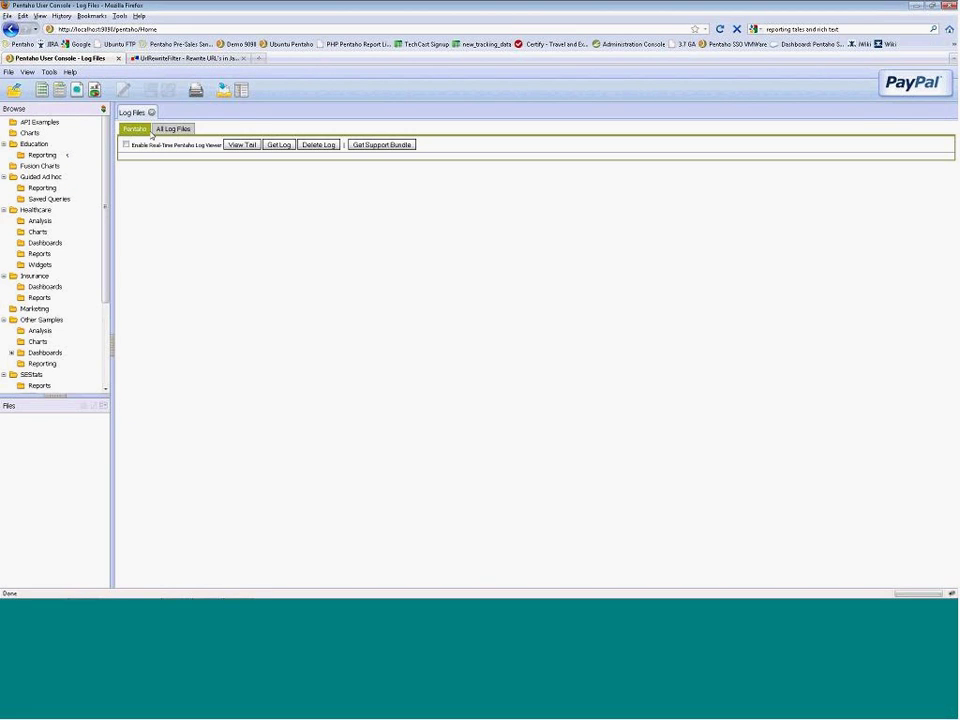
click(124, 146)
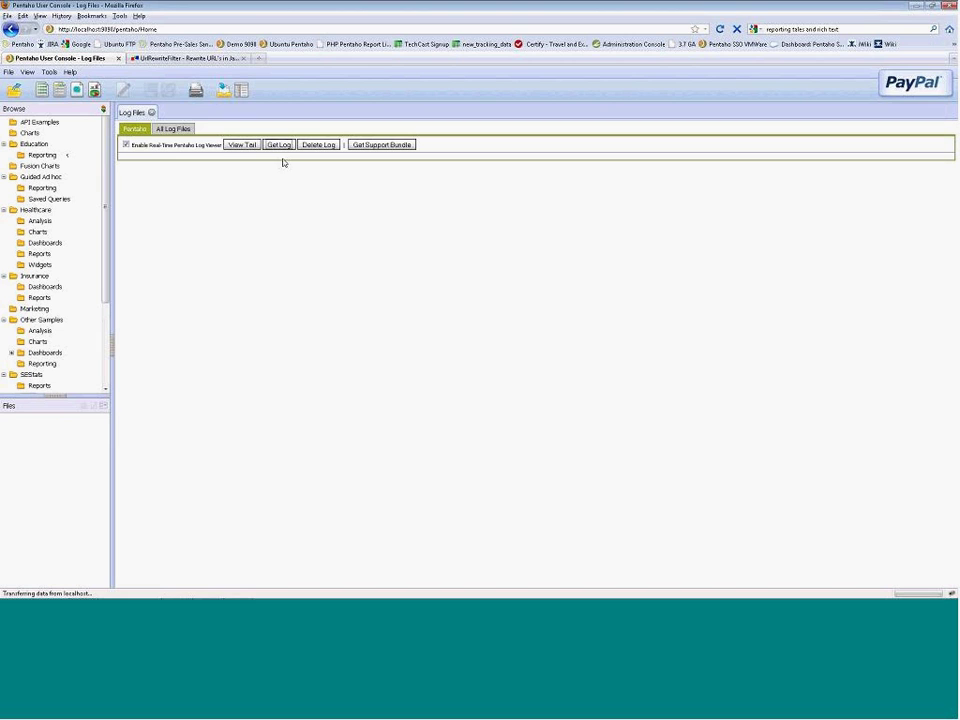
- Open Google Search and then the Console Integration Sample from the Tools menu
click(49, 72)
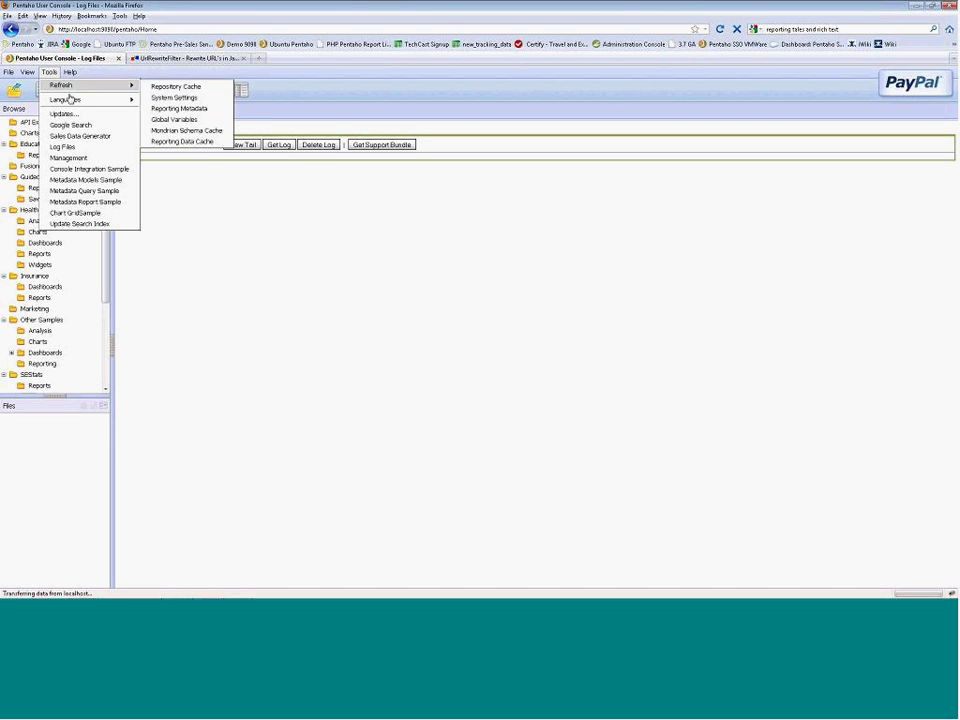
click(89, 125)
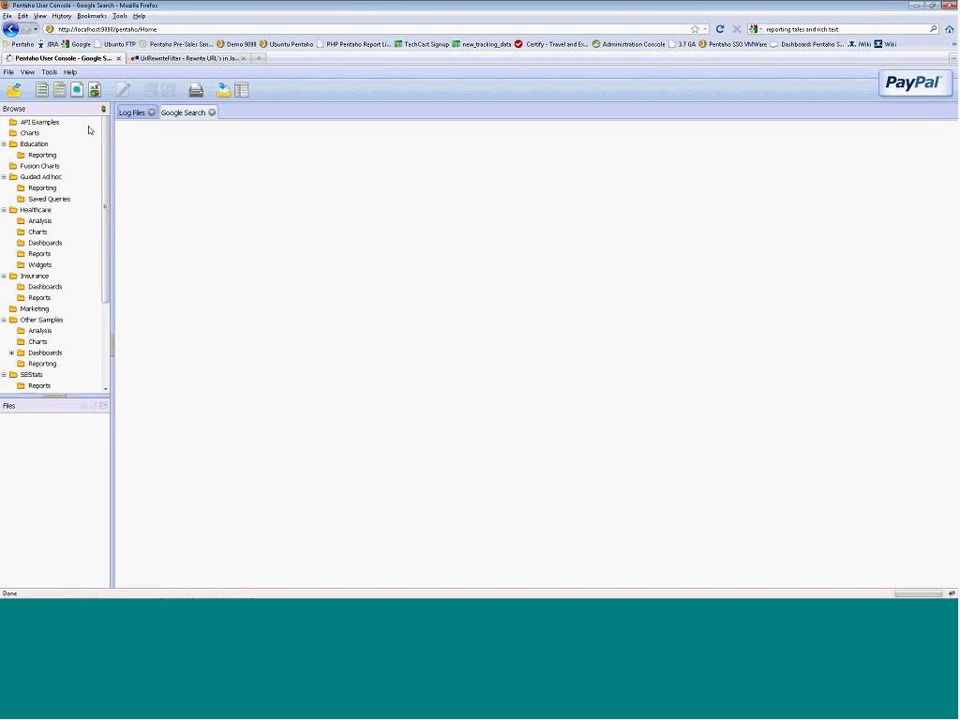
click(49, 72)
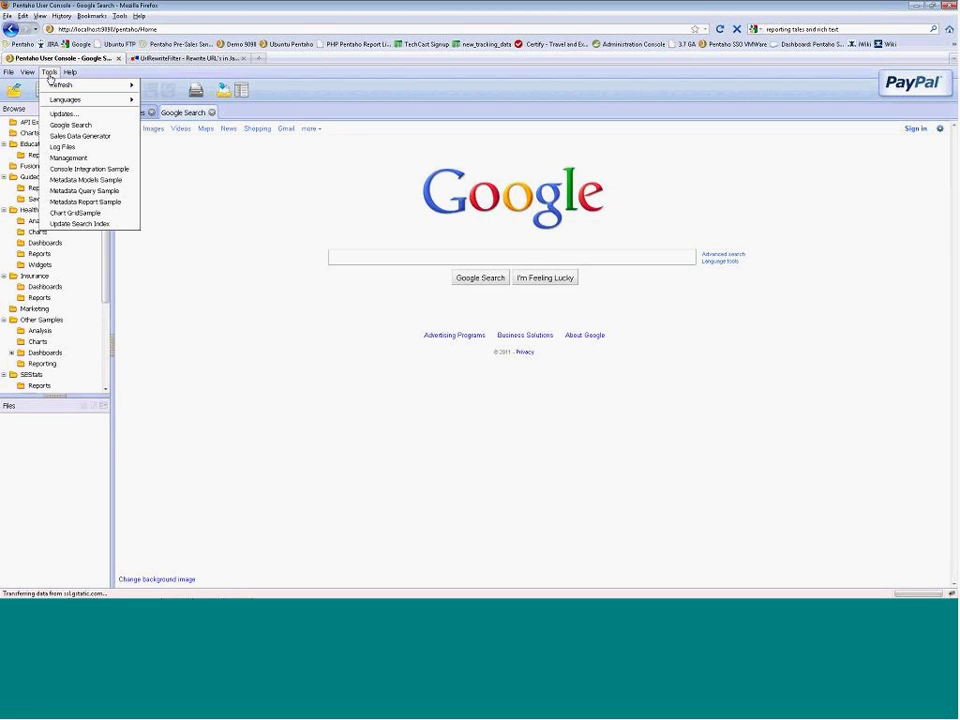
click(80, 169)
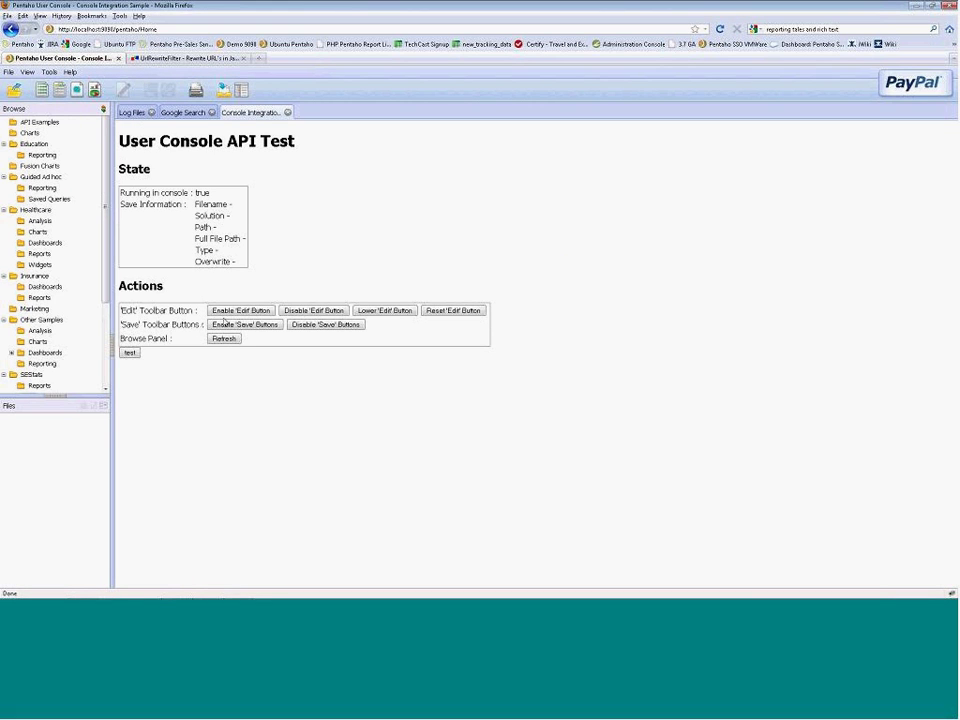
- Enable, disable, lower and reset the Edit button, then toggle the Save buttons
click(240, 310)
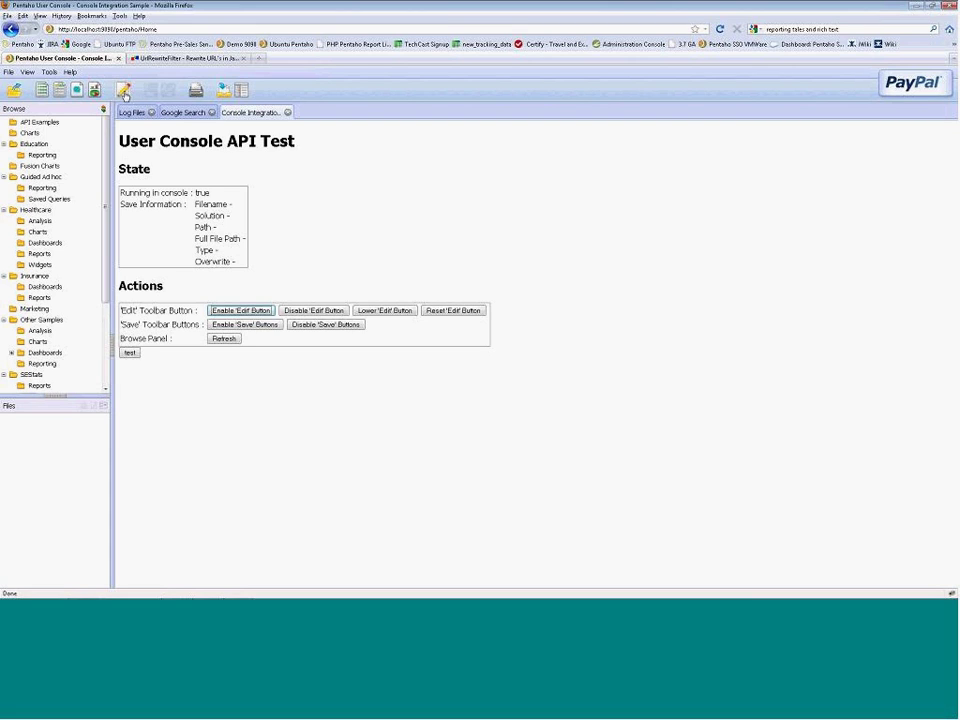
click(287, 310)
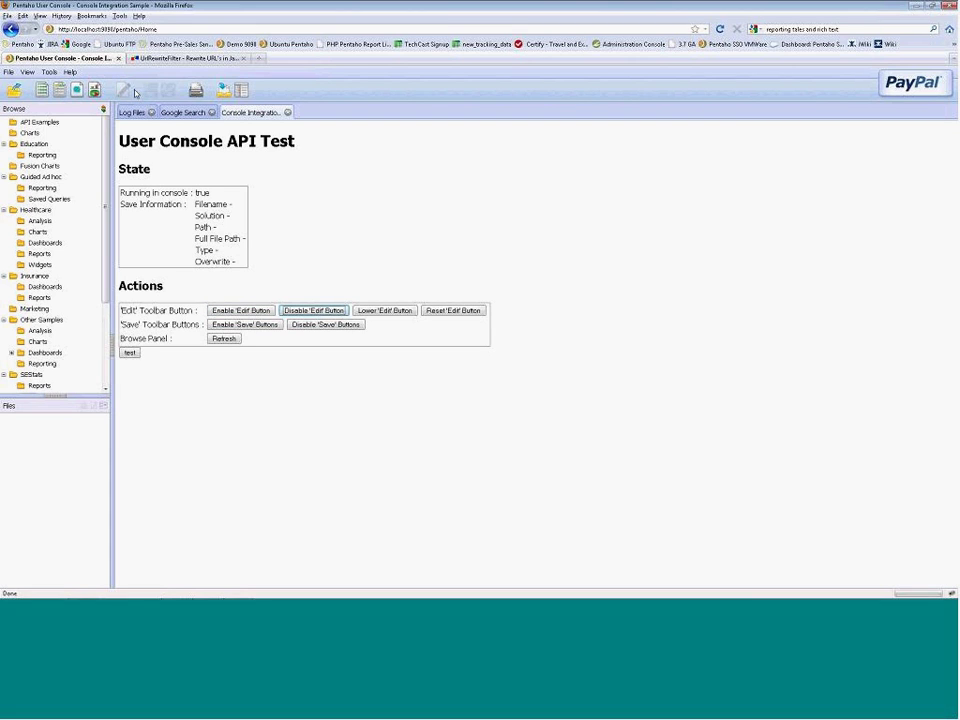
click(387, 311)
click(451, 311)
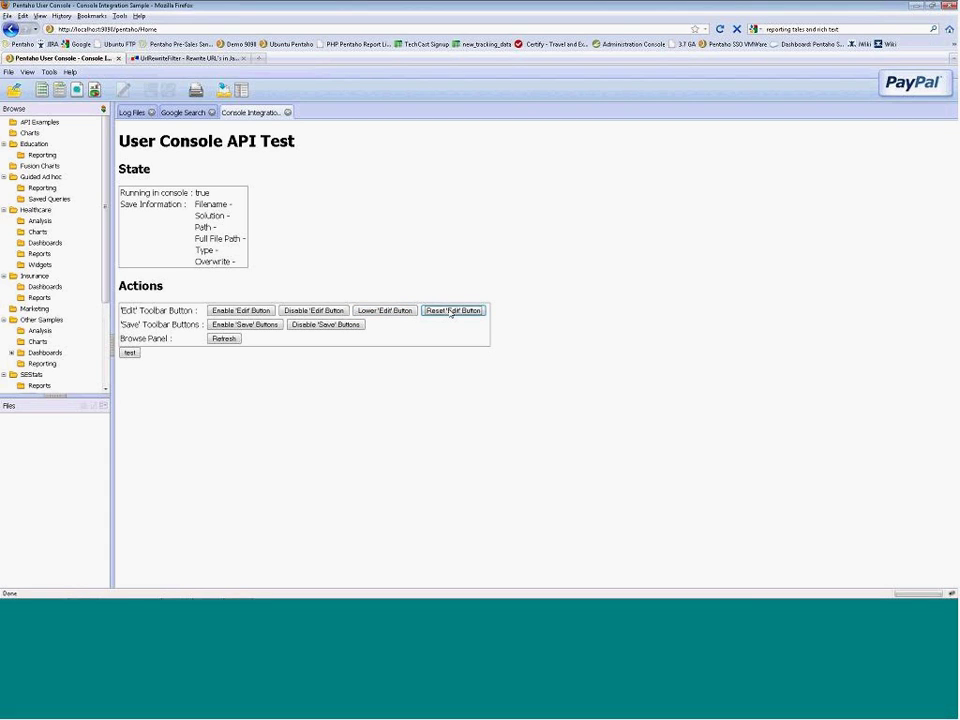
click(272, 328)
key(Tab)
key(space)
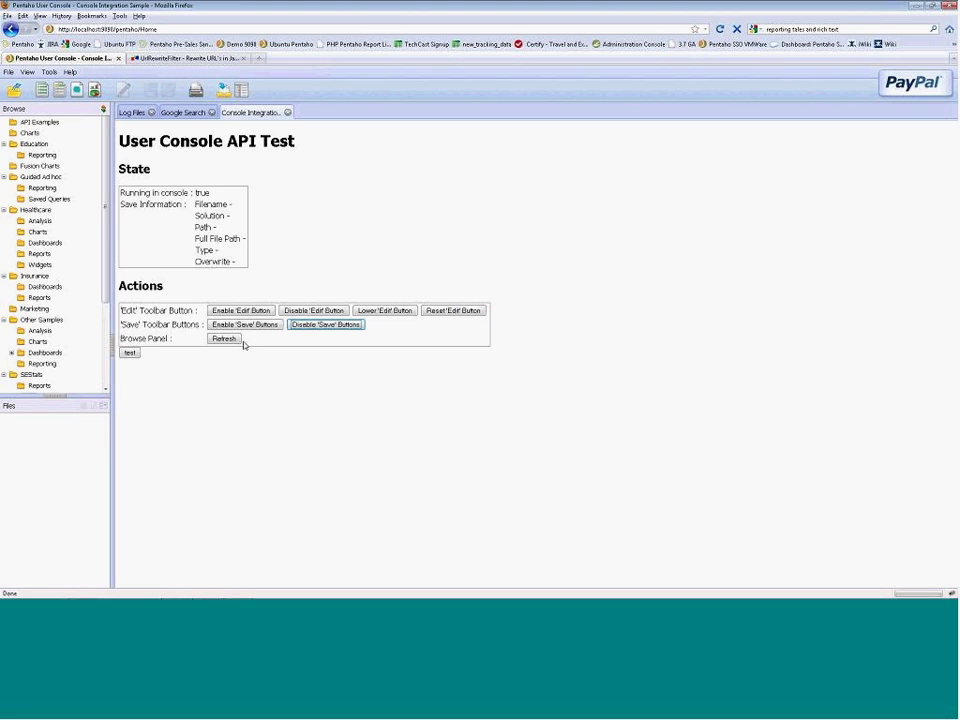
- Close the Console Integration Sample tab and open another Google Search plus a Google Geo Map
click(287, 112)
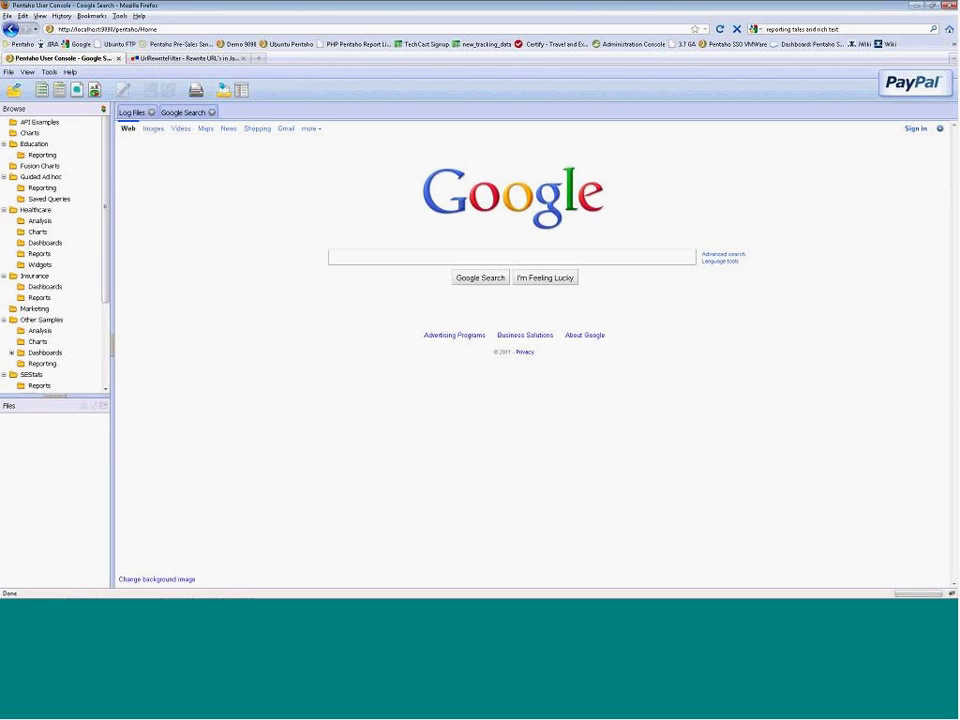
click(53, 75)
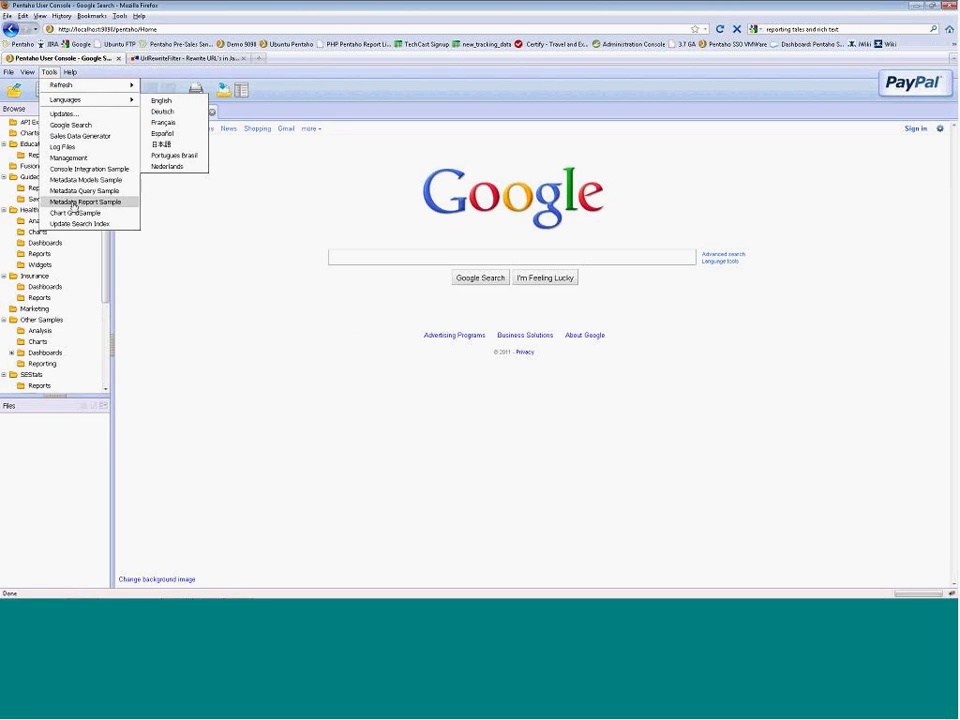
click(88, 127)
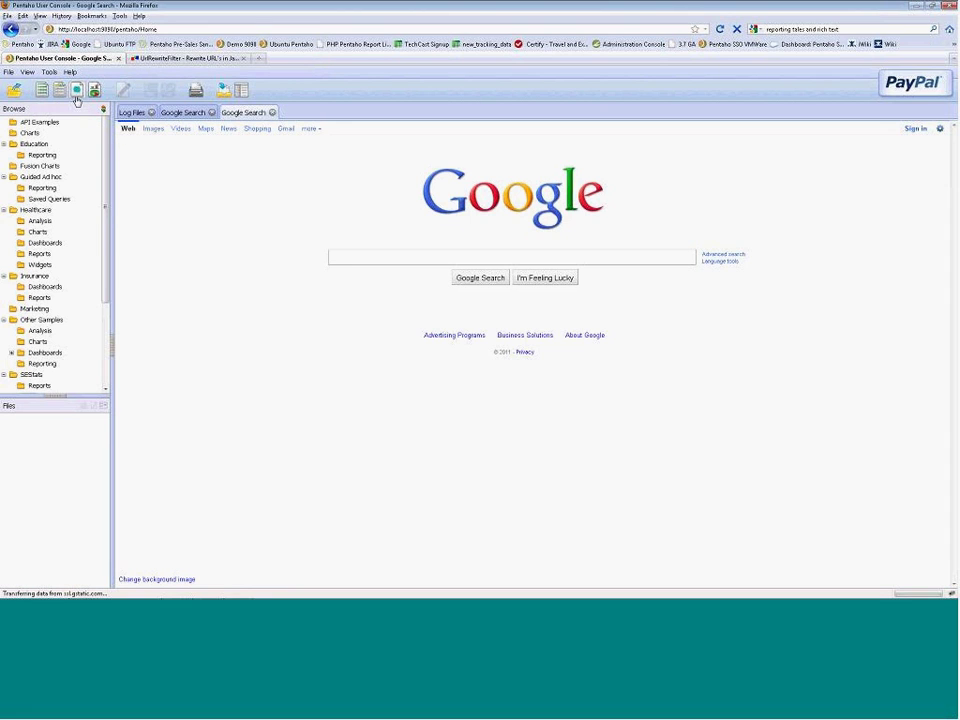
click(76, 92)
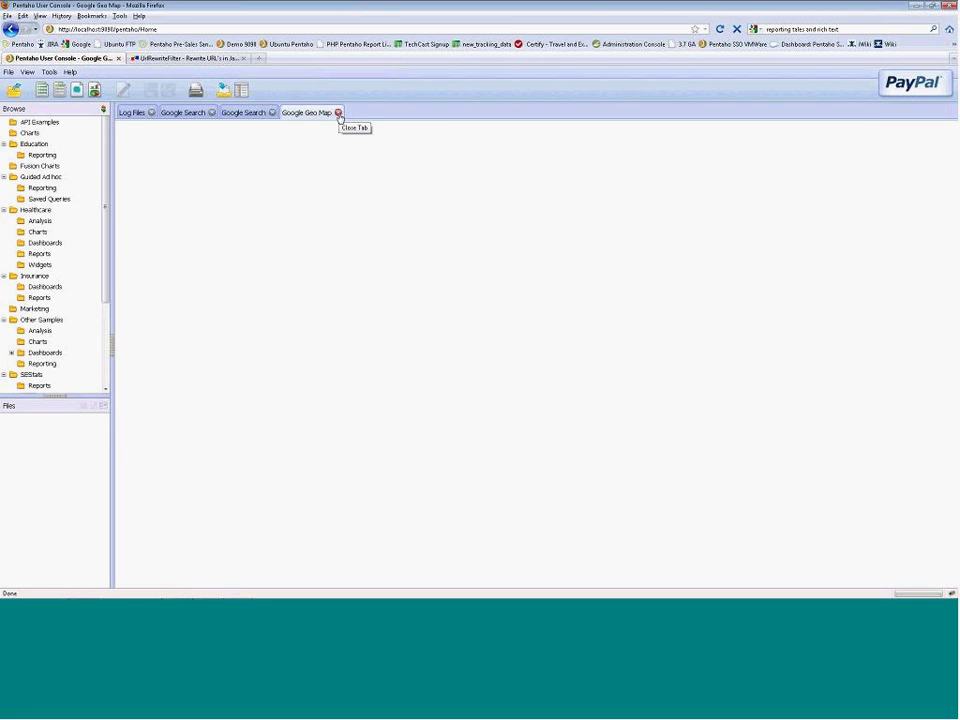
- Close the Geo Map, both Google Search and Log Files tabs, then switch to PowerPoint
click(339, 112)
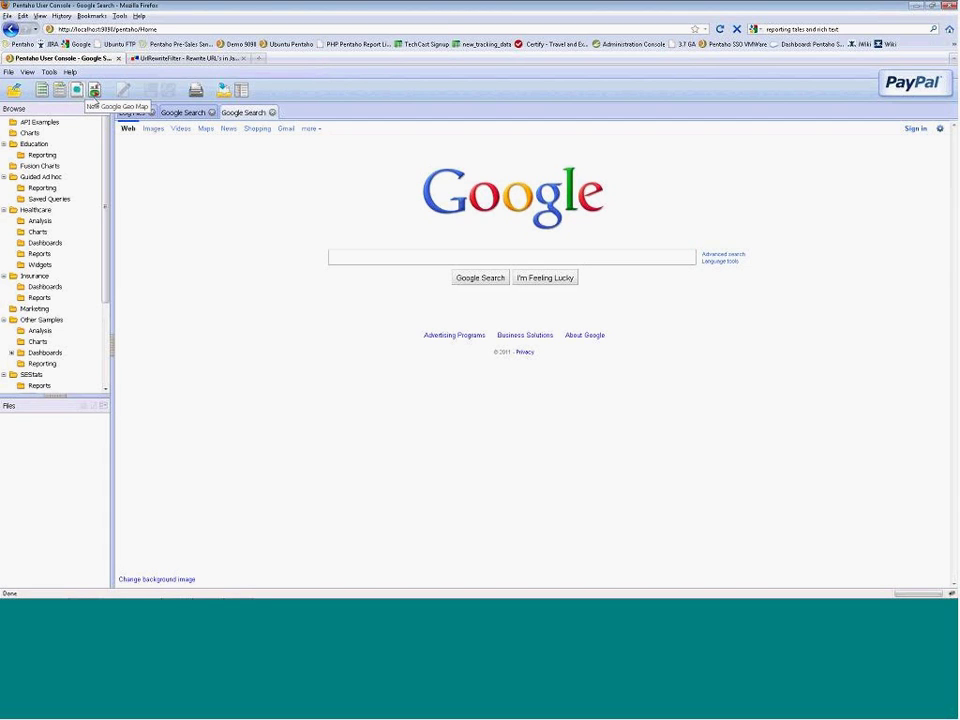
click(271, 112)
click(211, 112)
click(152, 112)
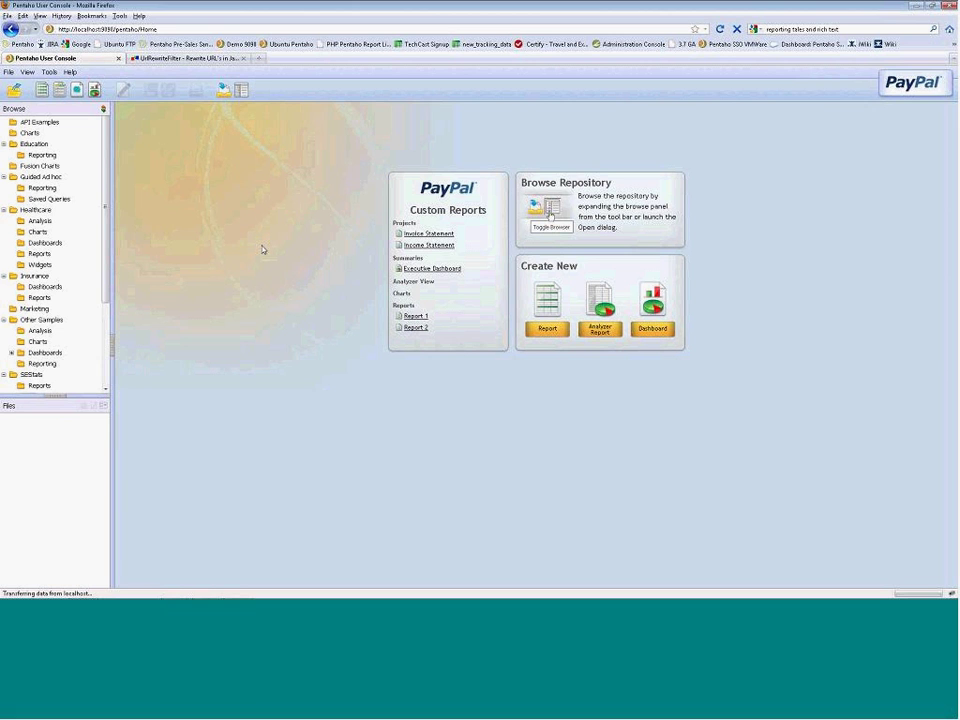
key(alt+Tab)
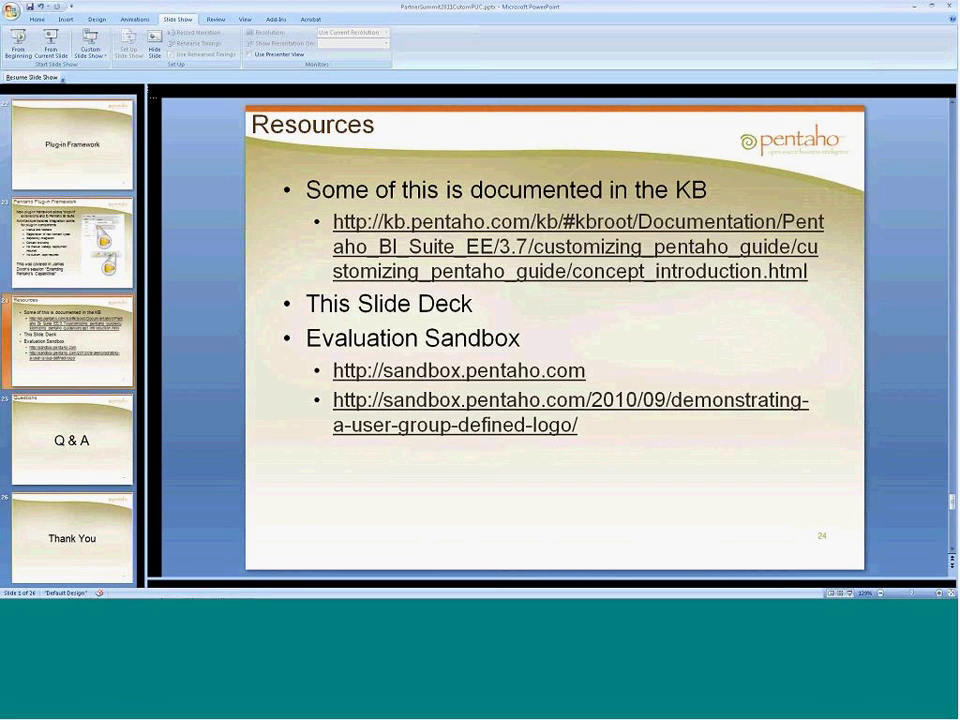
- Review the Resources slide 24 and its thumbnails, then return to the Pentaho User Console
scroll(142, 121, up, 4)
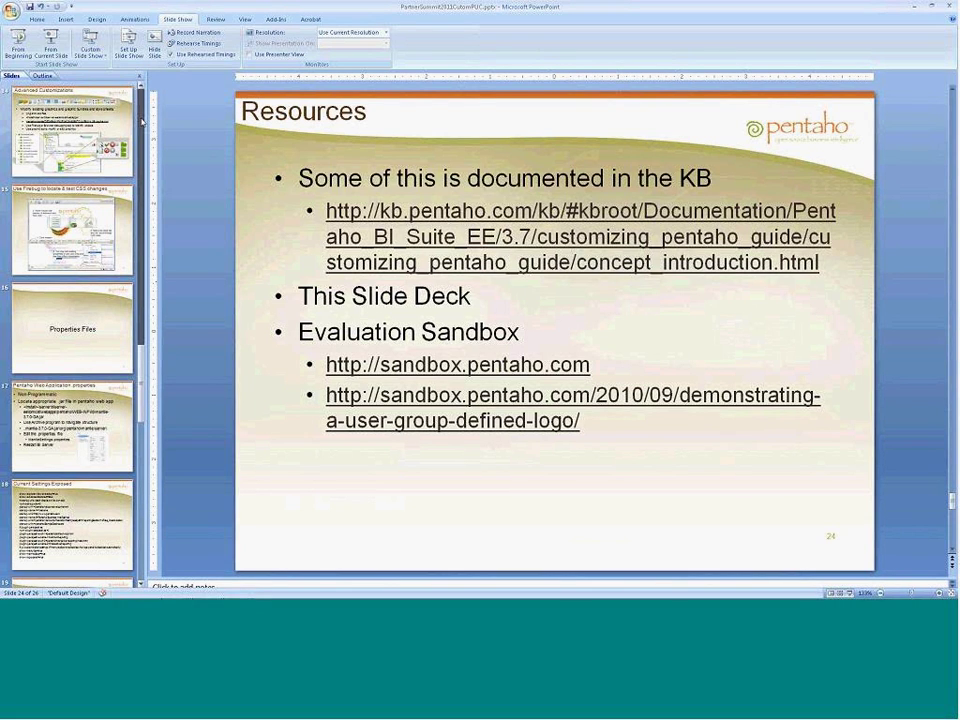
scroll(142, 120, up, 10)
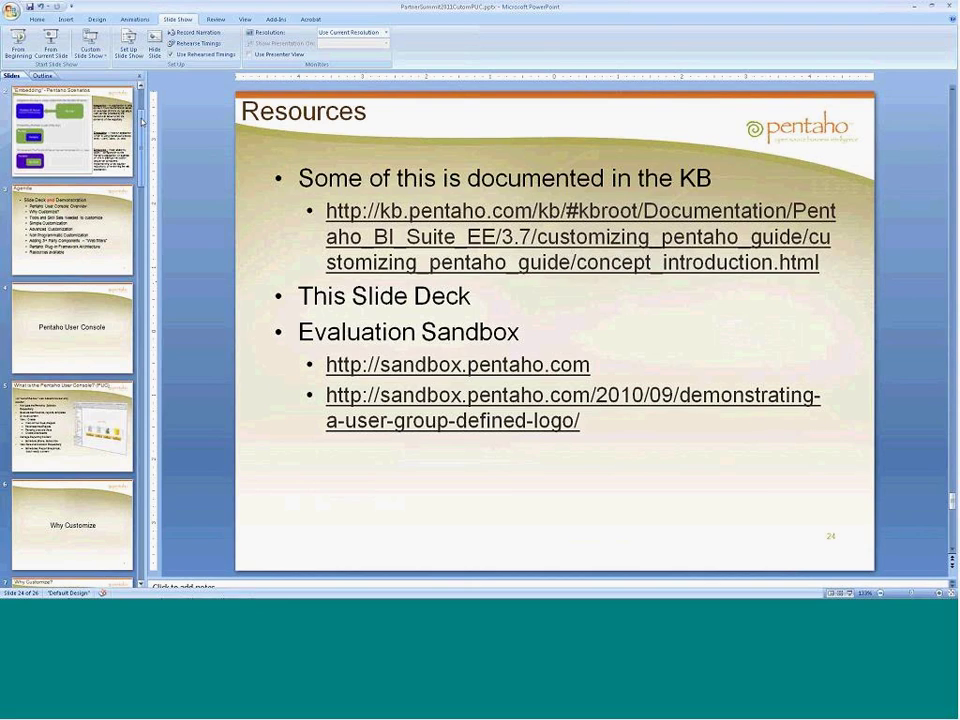
key(alt+Tab)
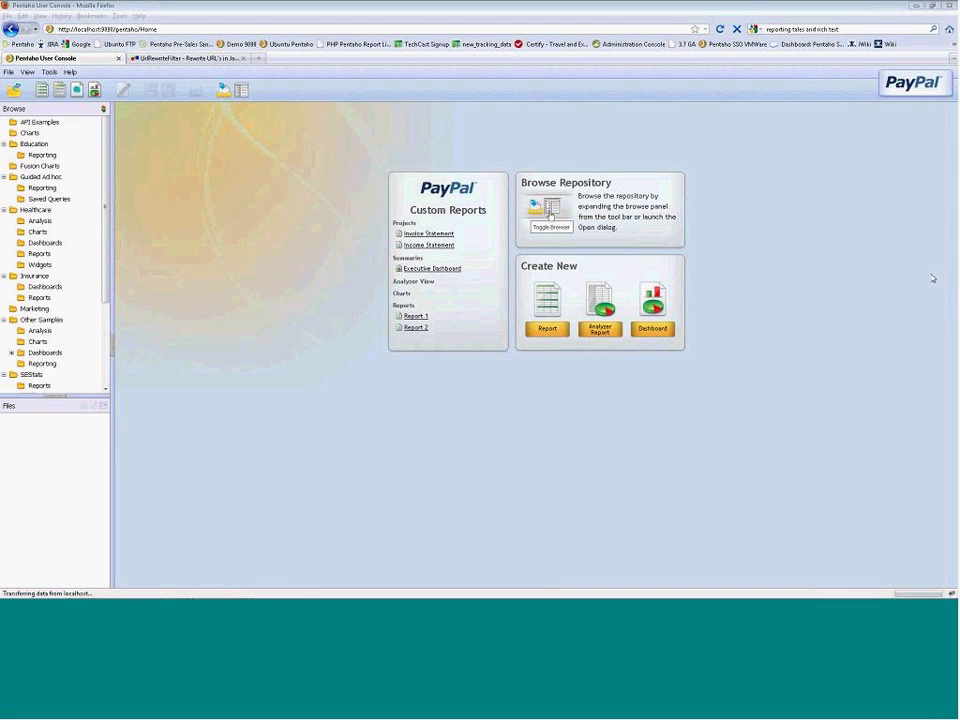